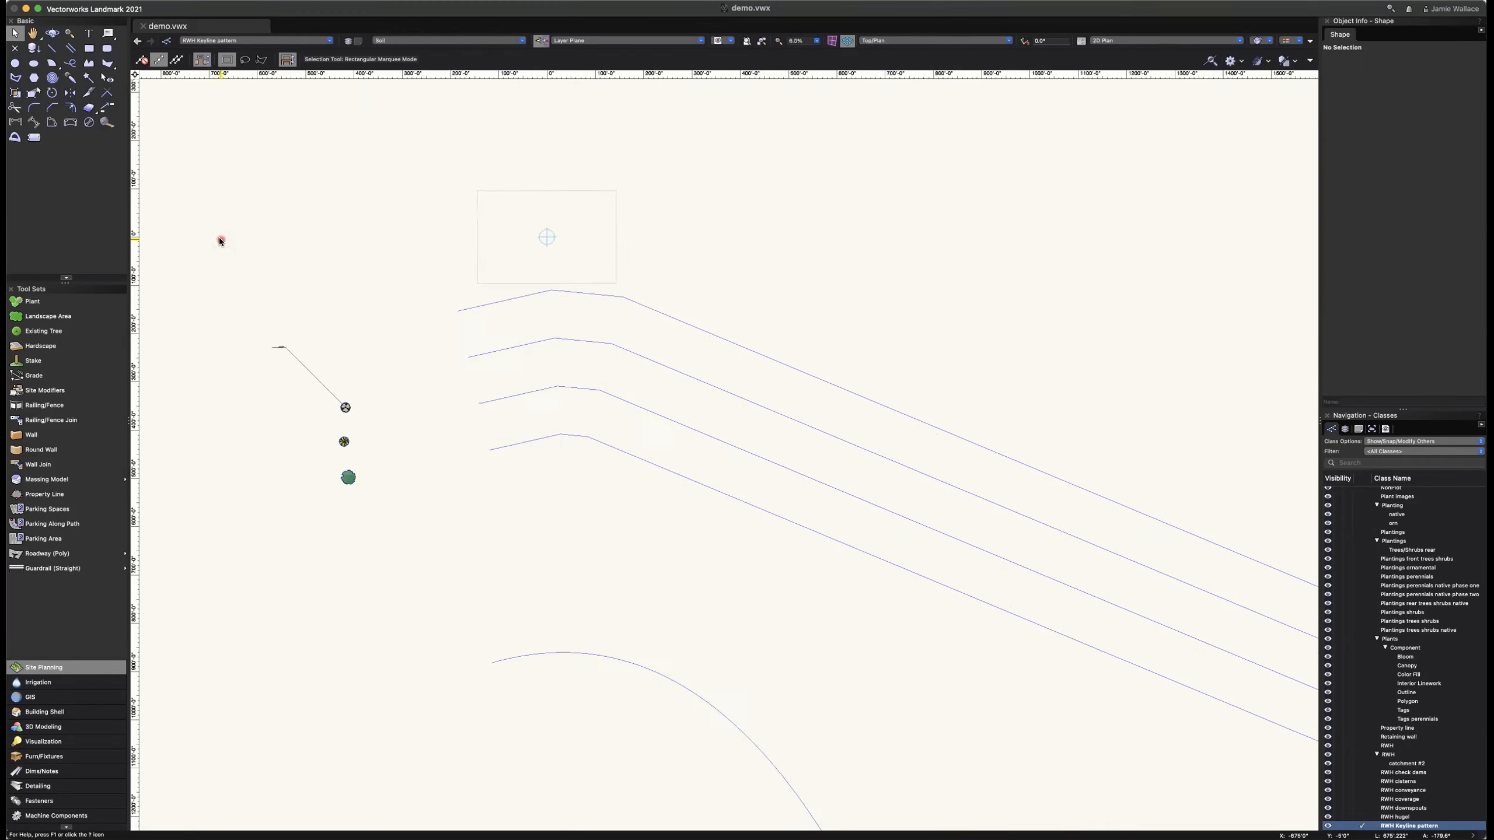
Examine the keyline pattern lines, the curved line below them and the three sample plants beside them.
{"action": "left_click", "coordinate": [243, 133]}
{"action": "left_click", "coordinate": [358, 240]}
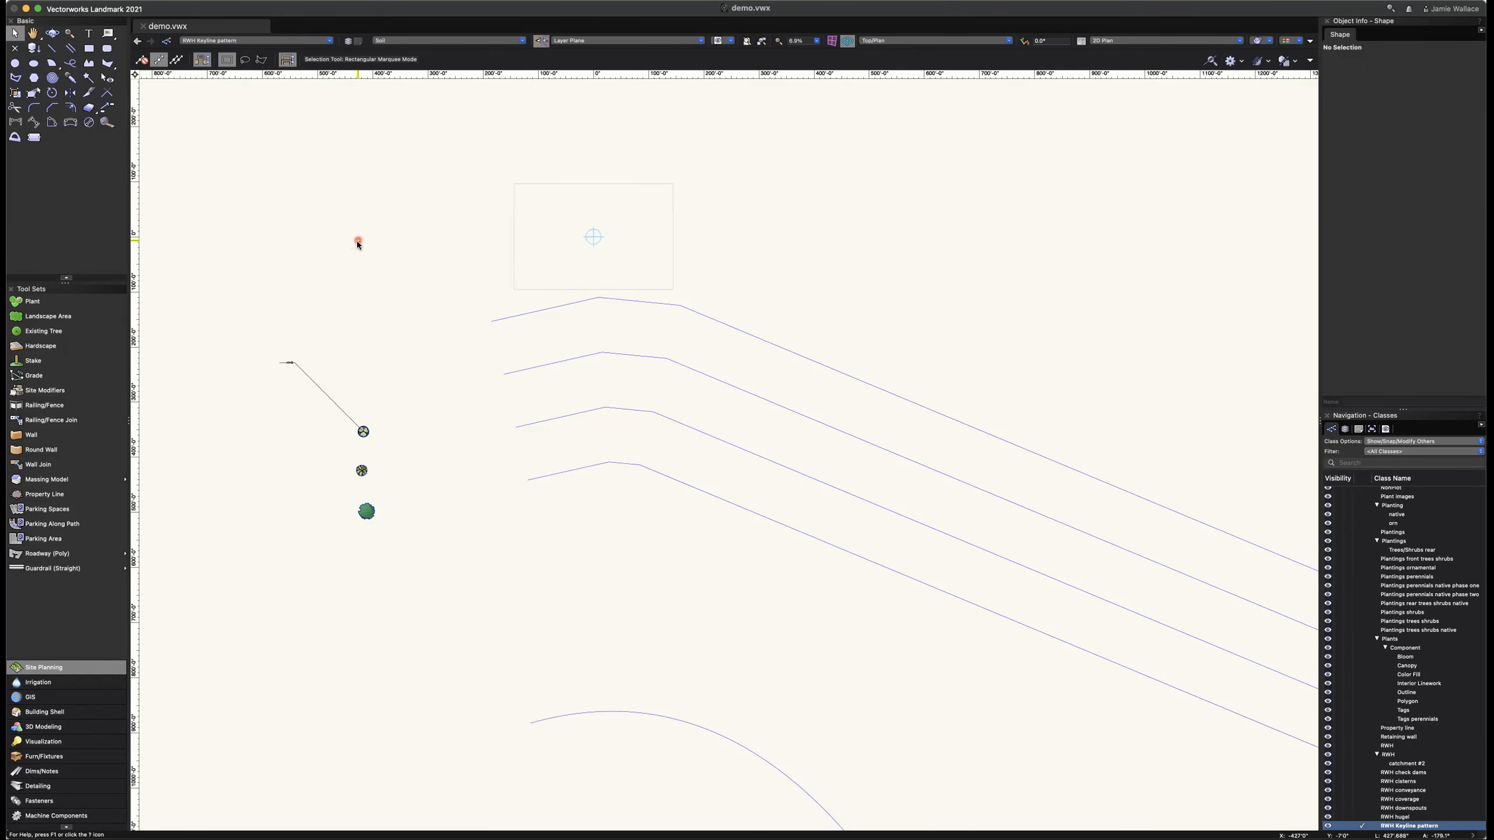
{"action": "scroll", "coordinate": [344, 246], "scroll_direction": "down", "scroll_amount": 2}
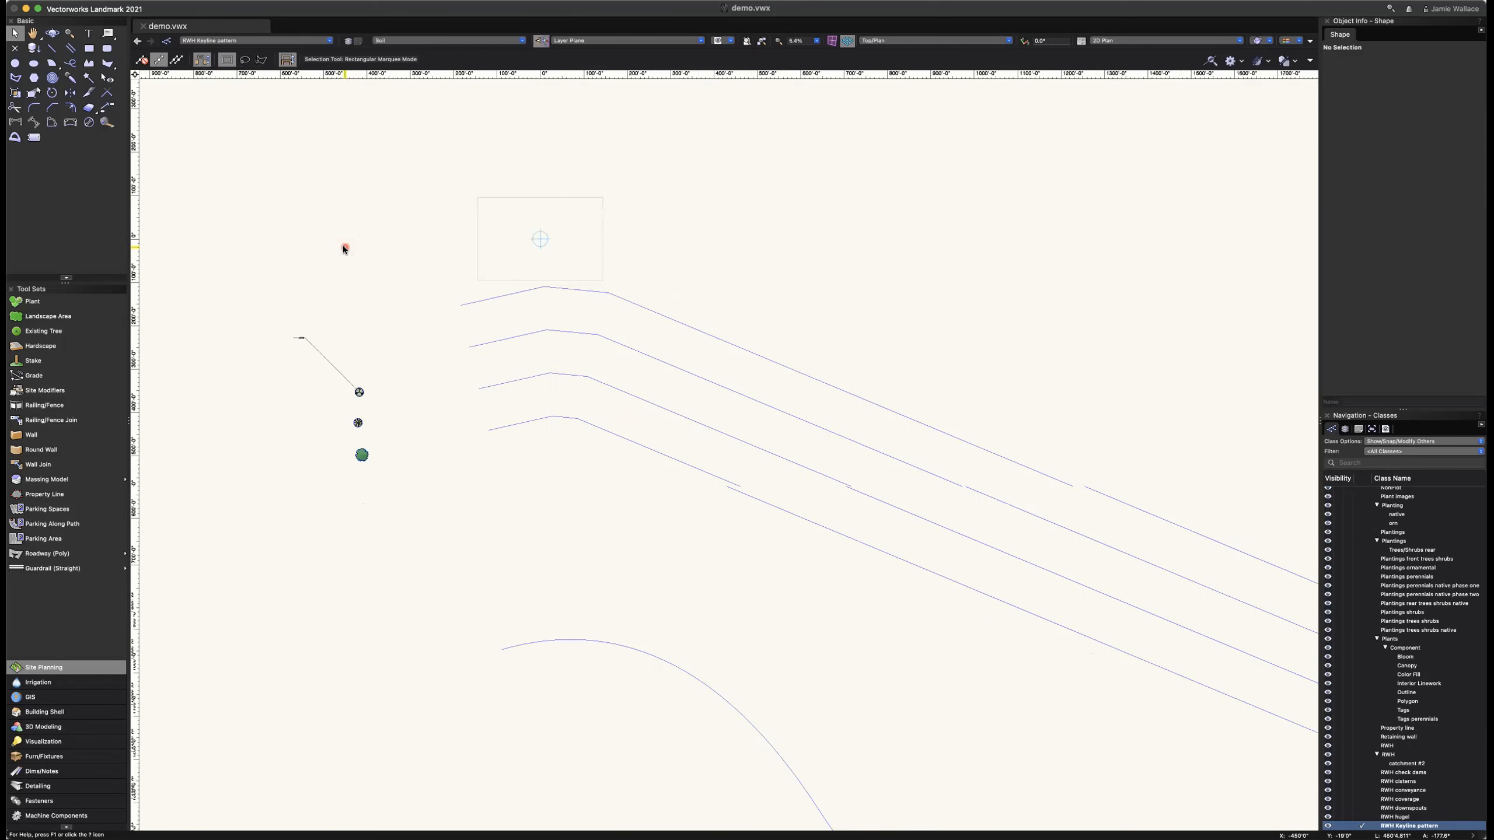
{"action": "scroll", "coordinate": [343, 245], "scroll_direction": "down", "scroll_amount": 2}
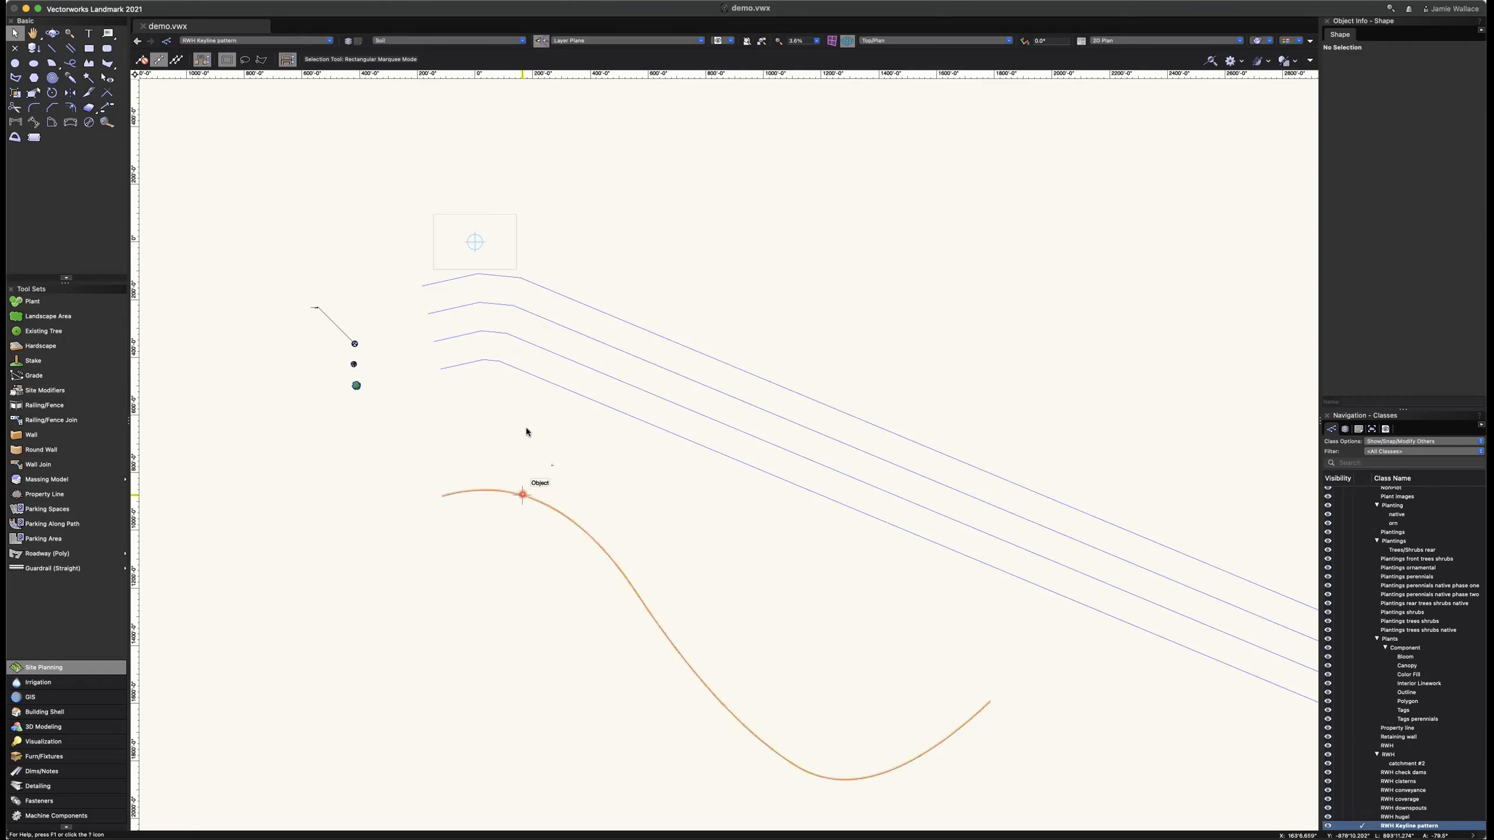
{"action": "scroll", "coordinate": [606, 613], "scroll_direction": "up", "scroll_amount": 1}
{"action": "scroll", "coordinate": [606, 613], "scroll_direction": "up", "scroll_amount": 2}
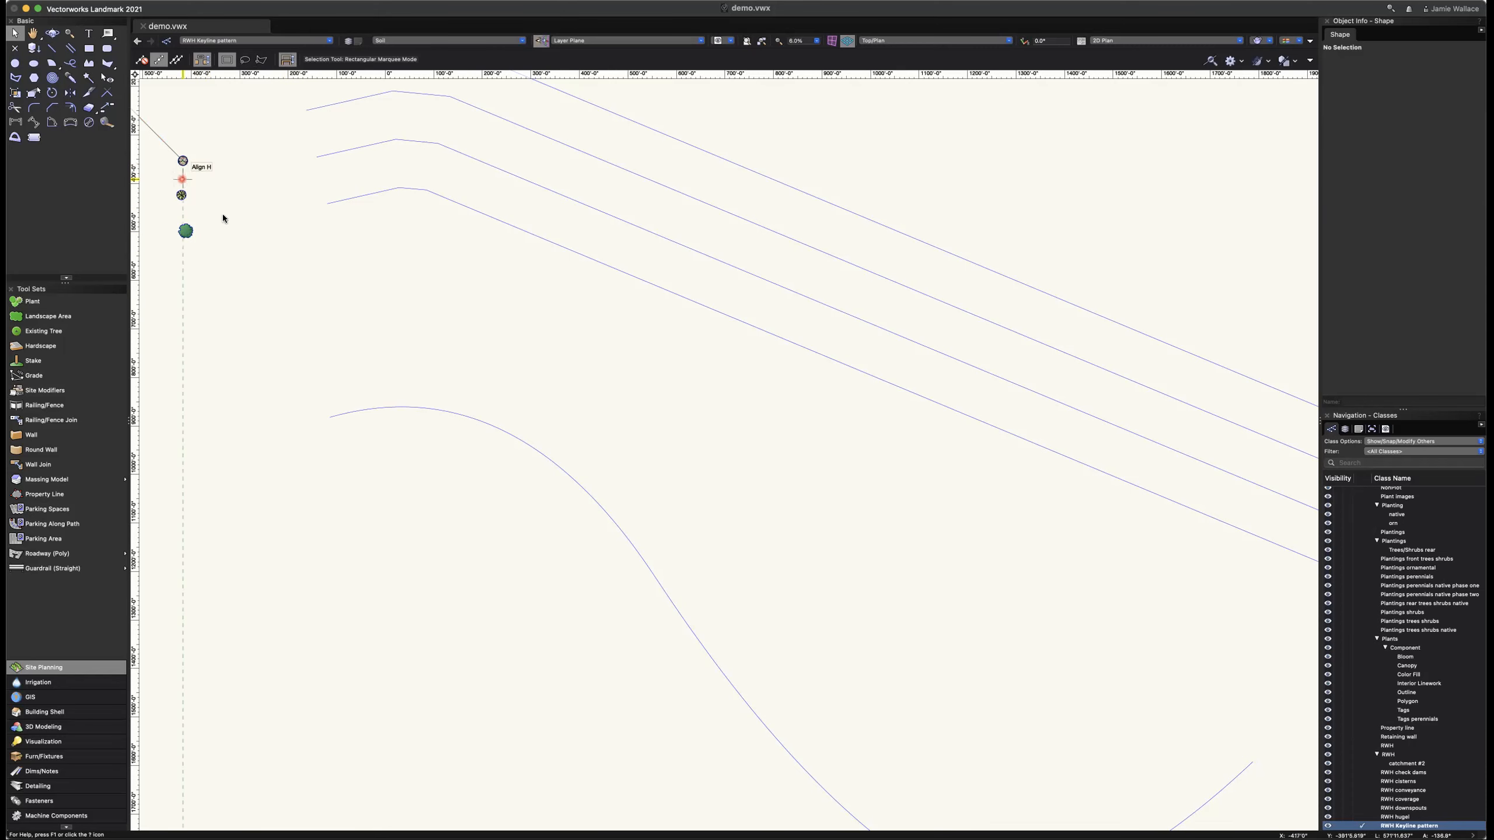
{"action": "scroll", "coordinate": [289, 281], "scroll_direction": "down", "scroll_amount": 1}
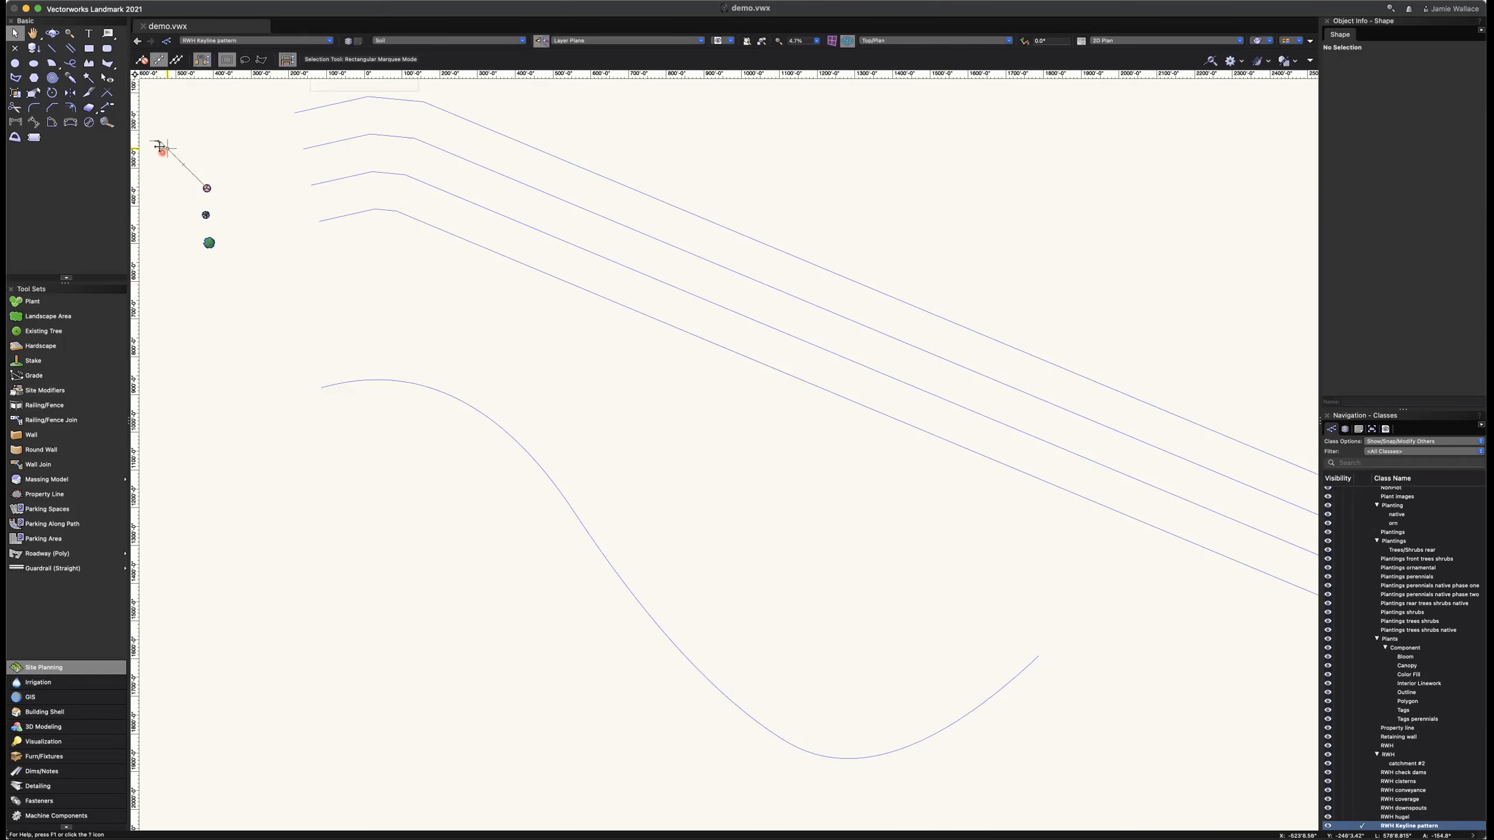
{"action": "scroll", "coordinate": [203, 191], "scroll_direction": "up", "scroll_amount": 2}
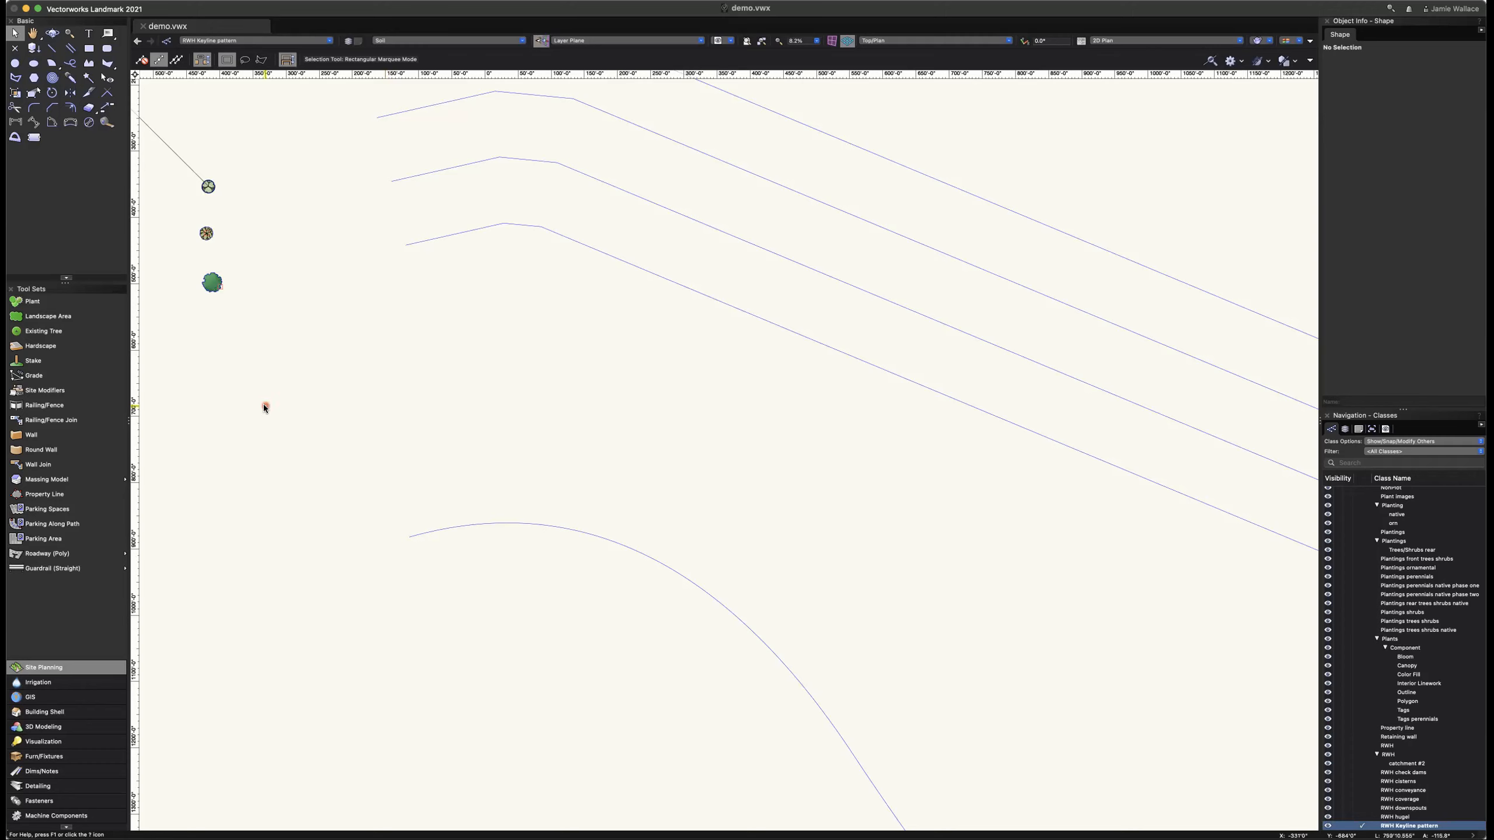
Place a 2D locus at the start point of the lowest angled keyline.
{"action": "left_click", "coordinate": [14, 48]}
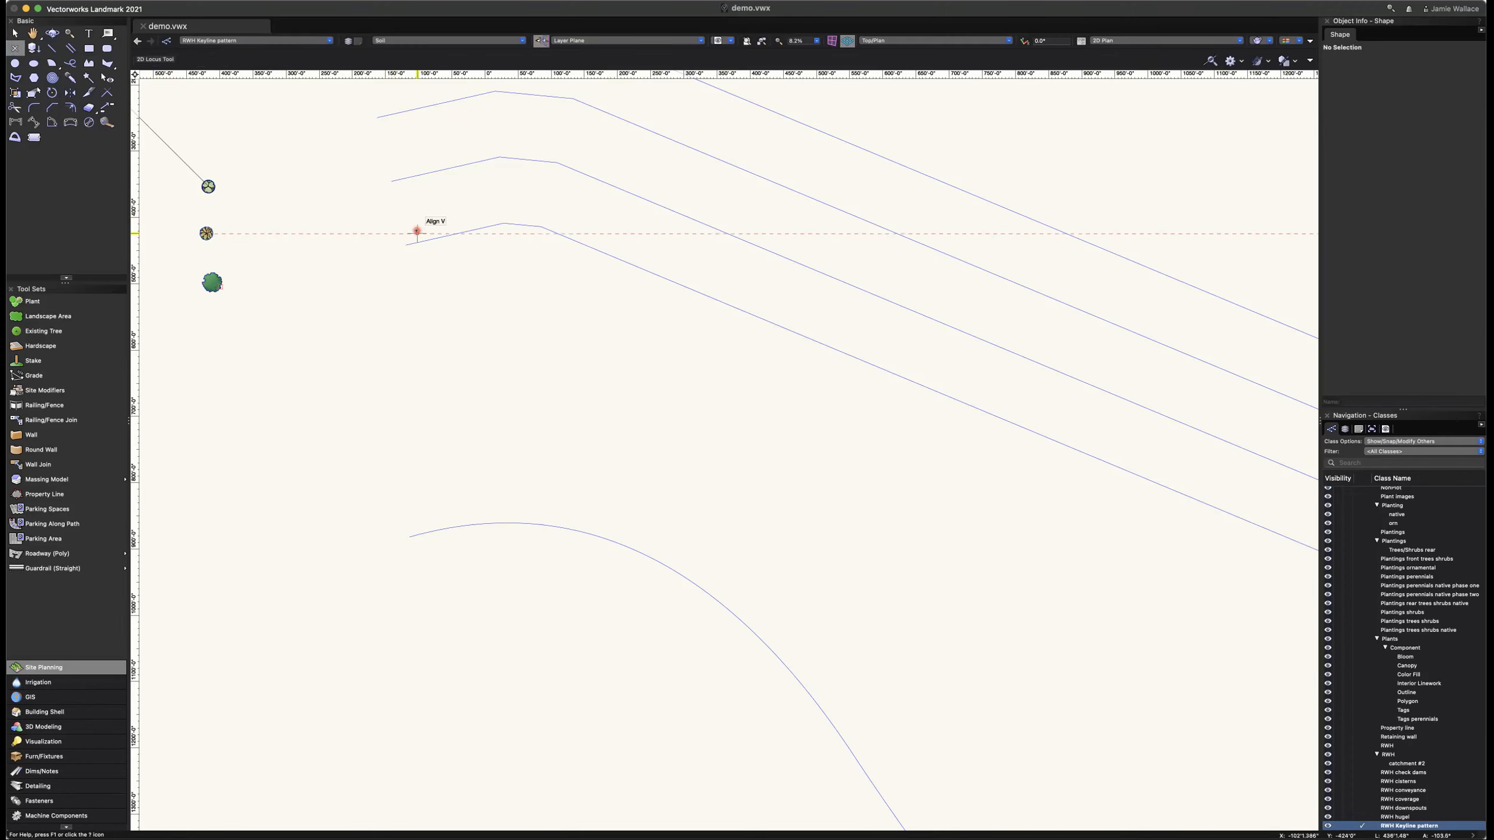
{"action": "left_click", "coordinate": [405, 245]}
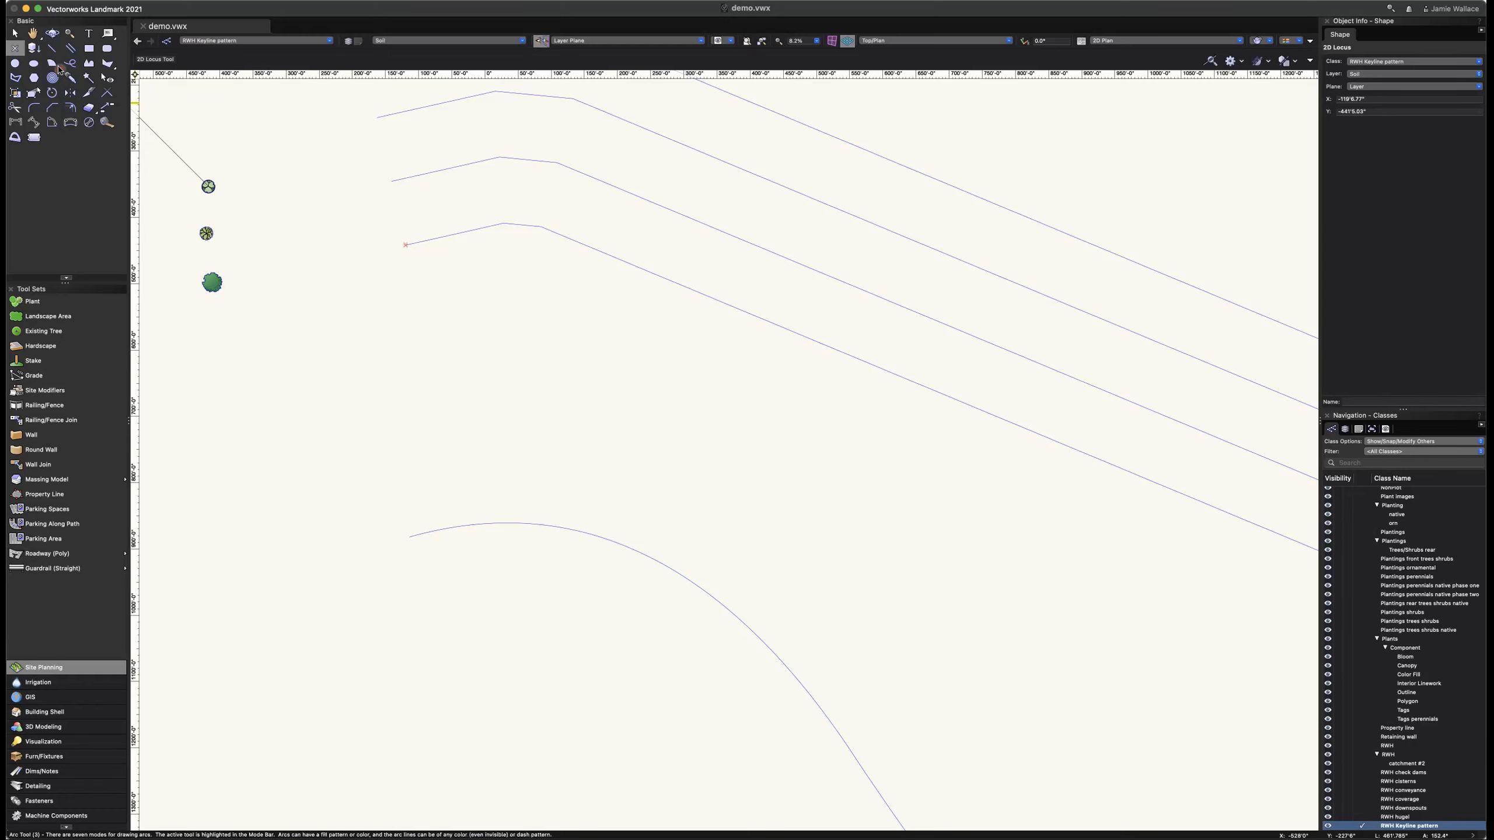
{"action": "left_click", "coordinate": [14, 34]}
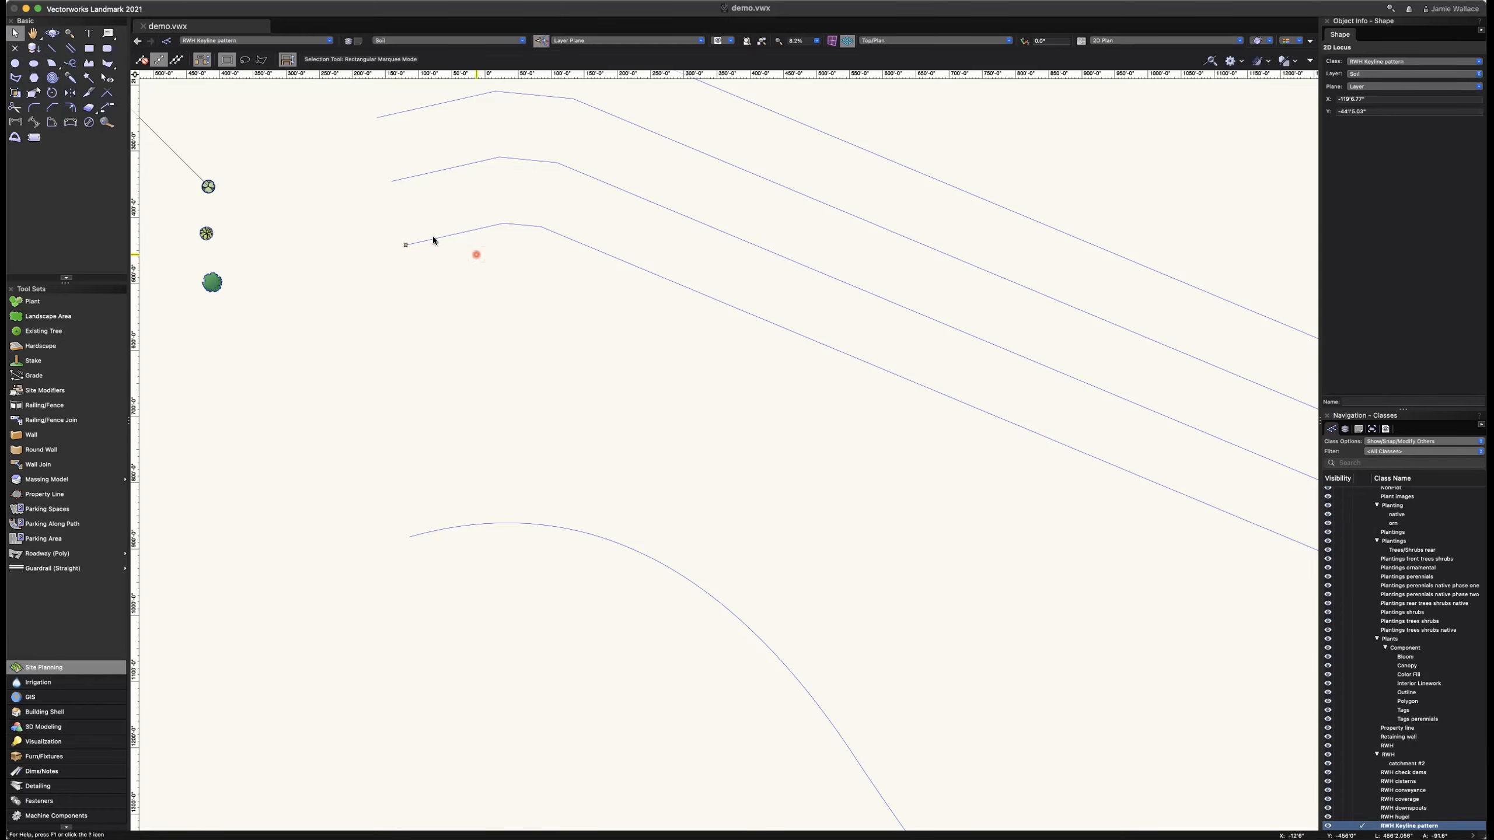
{"action": "left_click", "coordinate": [491, 228], "text": "shift"}
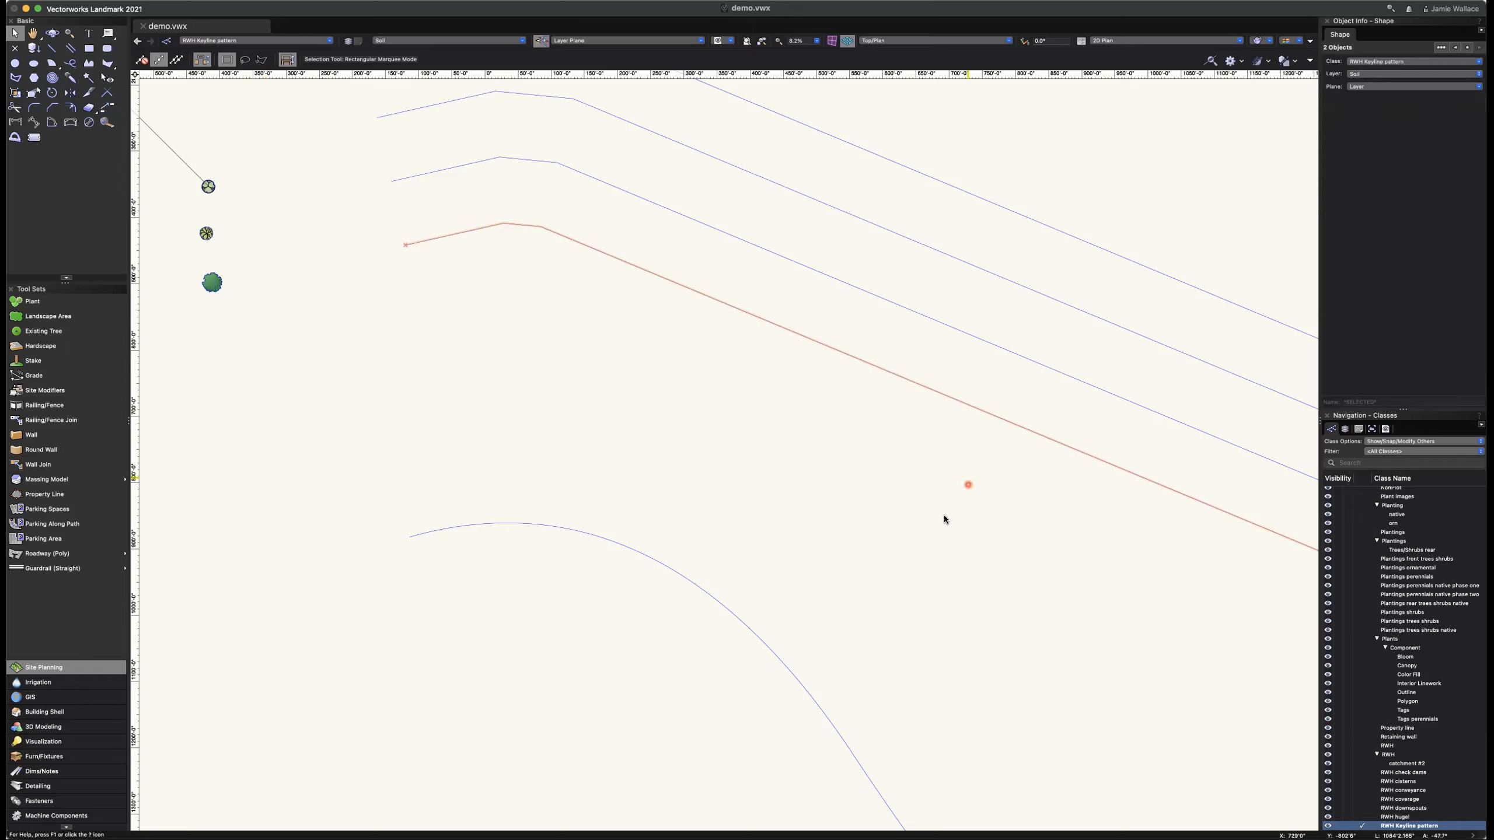
{"action": "left_click", "coordinate": [895, 557]}
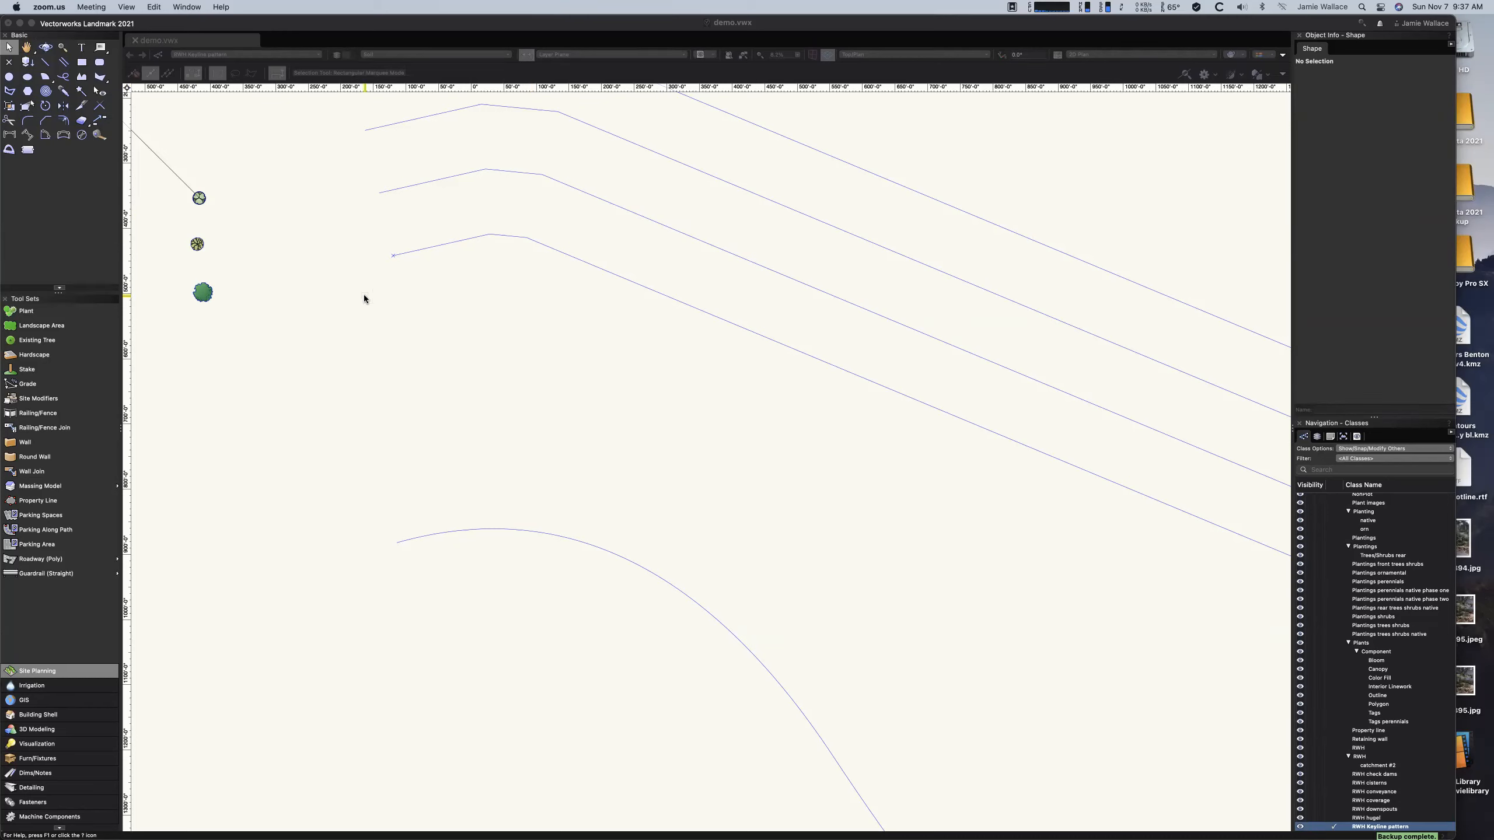
Duplicate the locus along the lowest angled keyline at a fixed distance of 15m with a start offset of 0, centered on the path.
{"action": "left_click", "coordinate": [254, 278]}
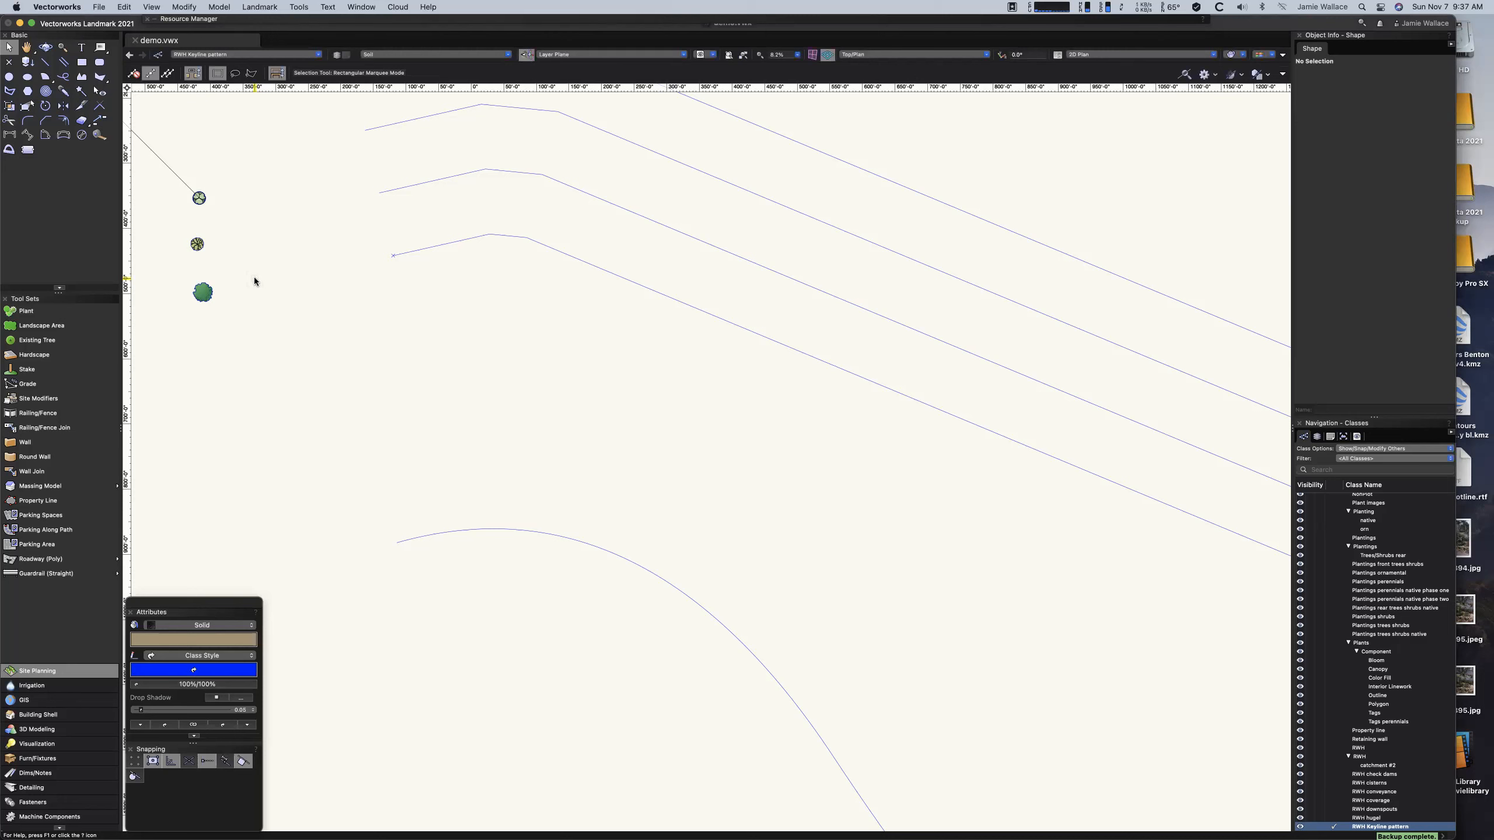
{"action": "left_click", "coordinate": [392, 256]}
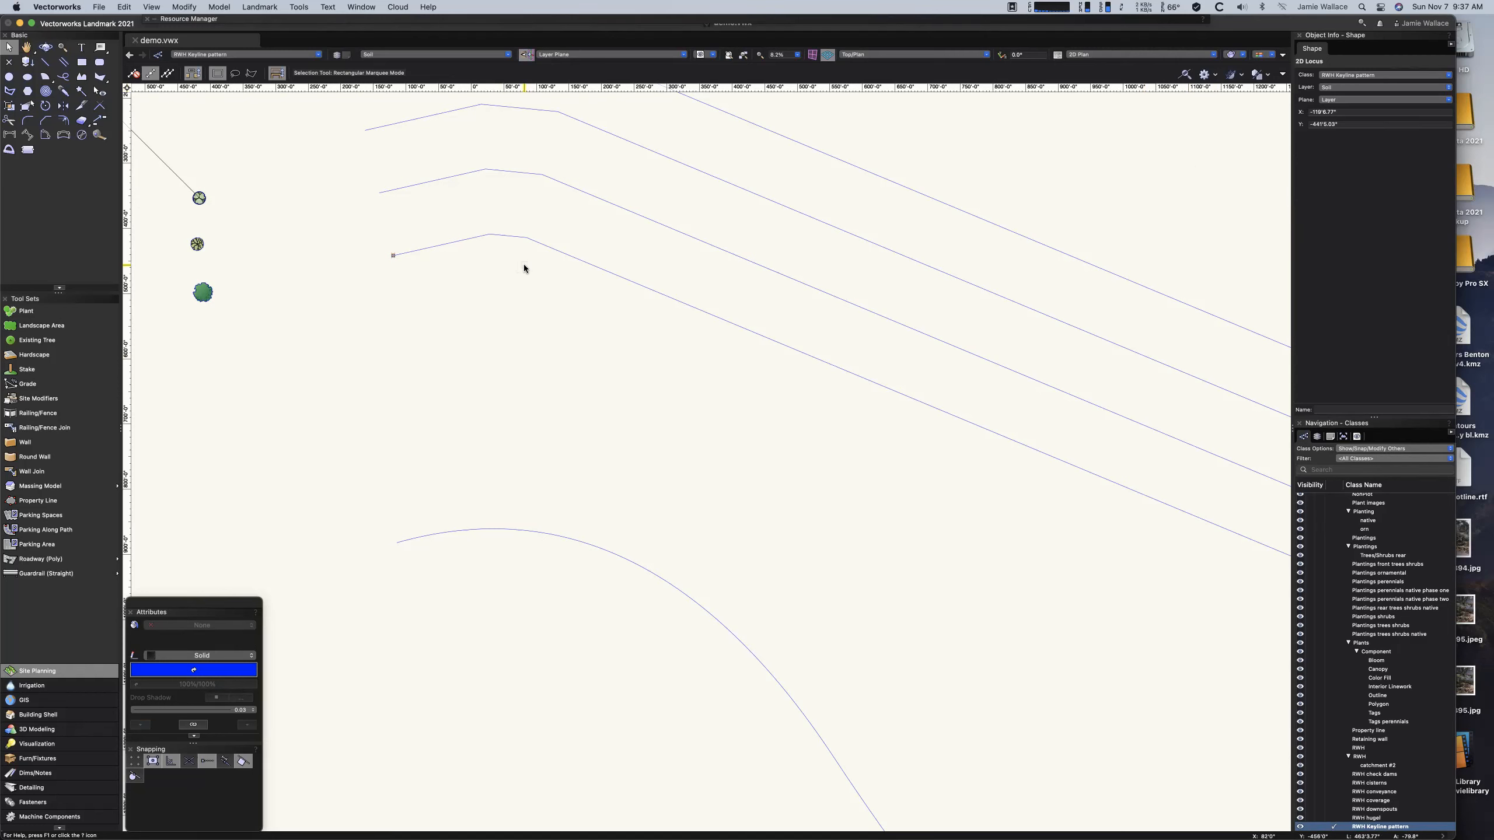
{"action": "left_click", "coordinate": [520, 241]}
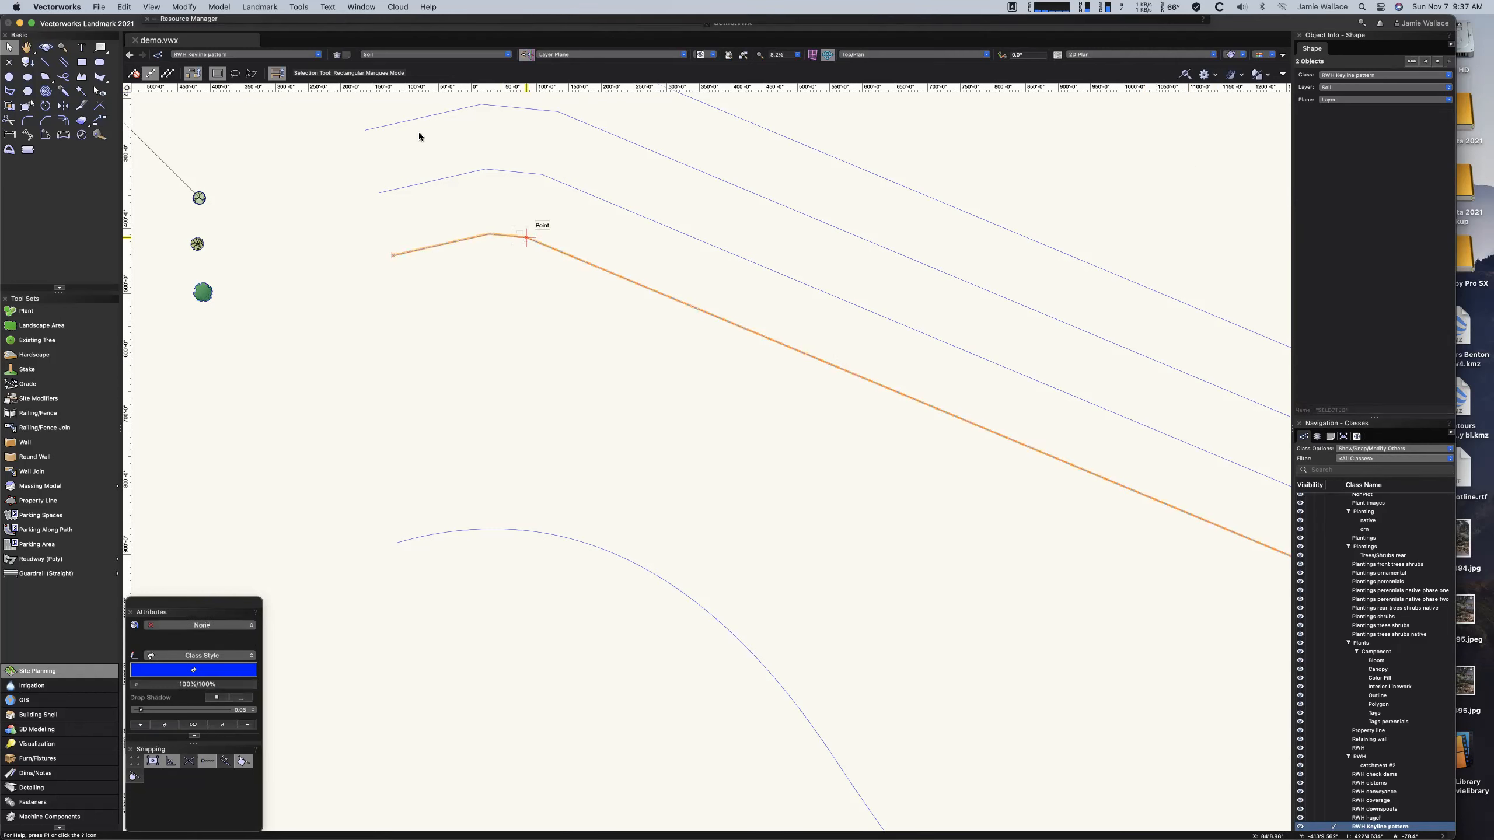
{"action": "left_click", "coordinate": [134, 7]}
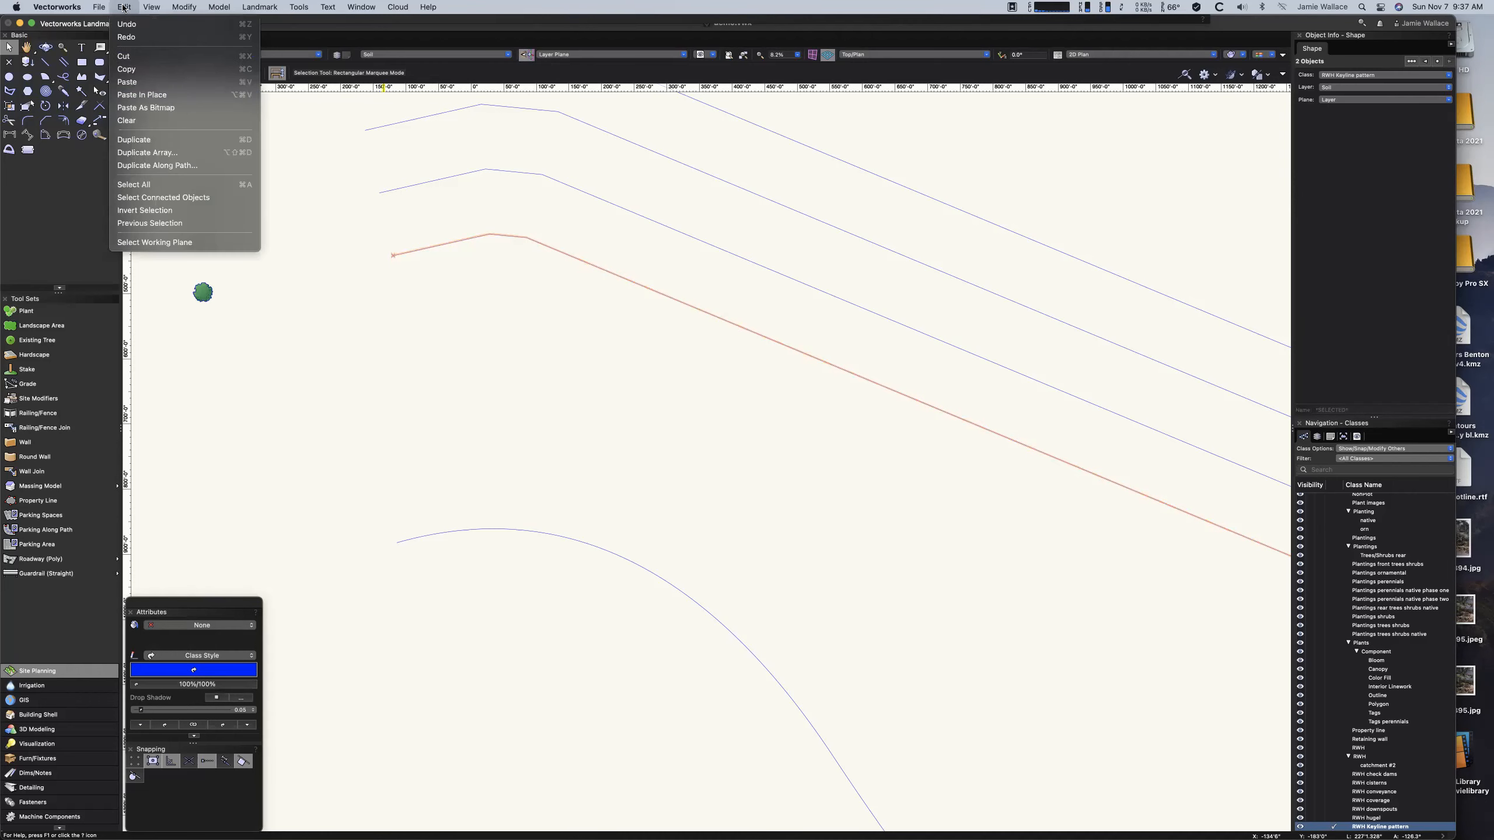
{"action": "left_click", "coordinate": [199, 166]}
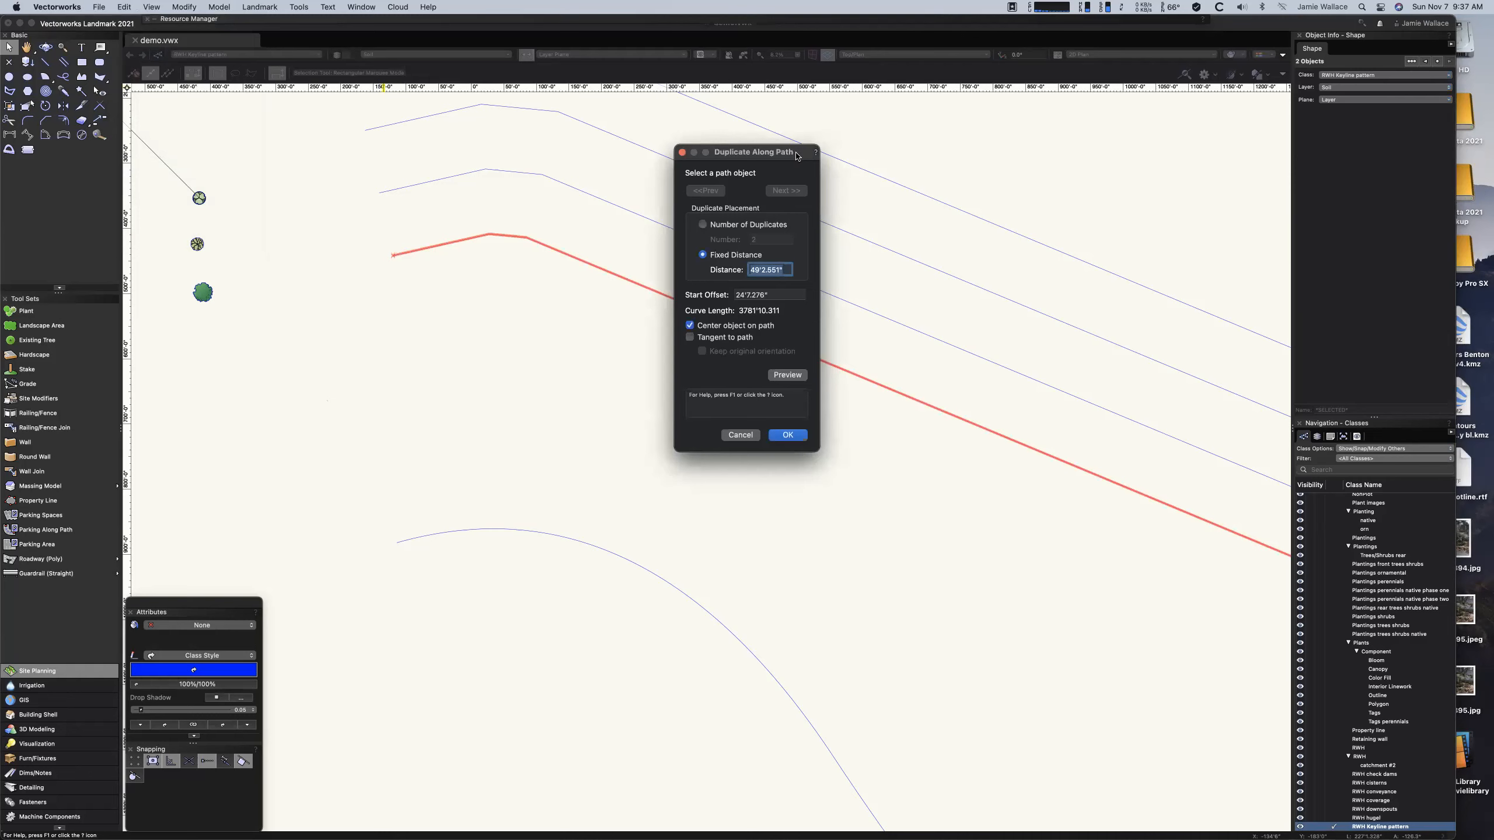
{"action": "left_click_drag", "start_coordinate": [802, 154], "coordinate": [580, 340]}
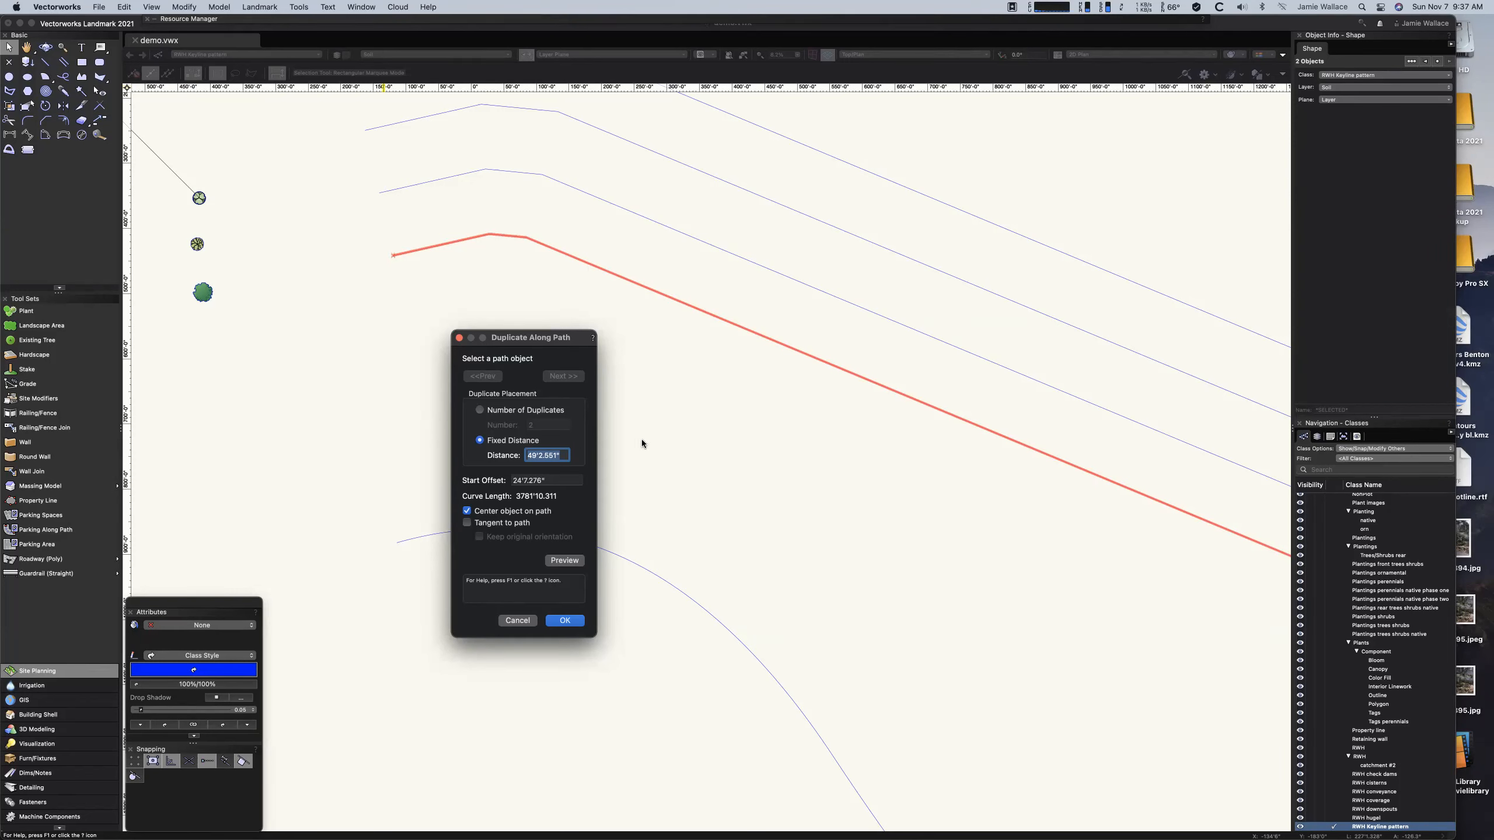
{"action": "type", "text": "15m"}
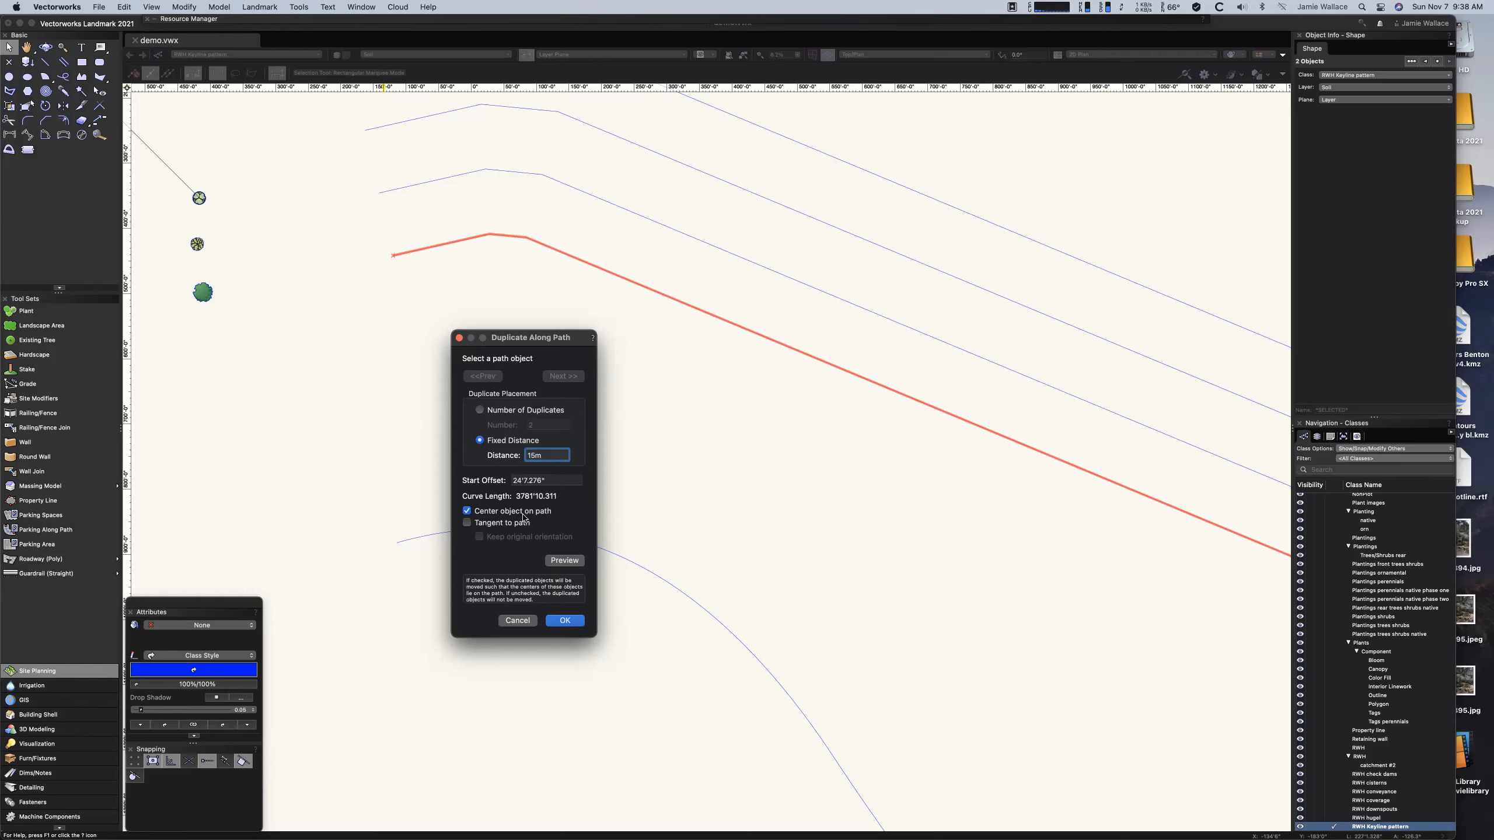
{"action": "key", "text": "Tab"}
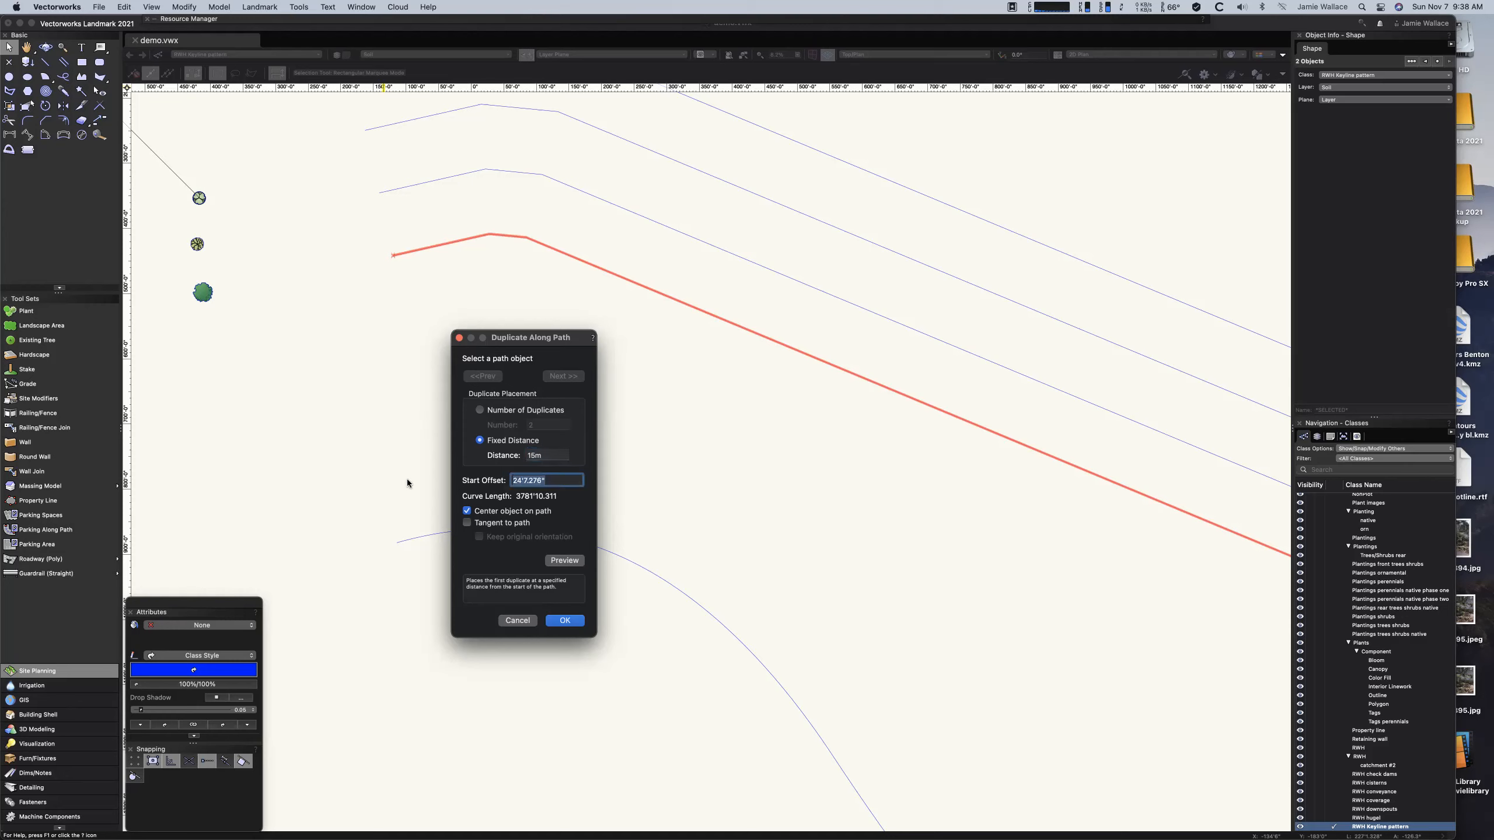
{"action": "type", "text": "0"}
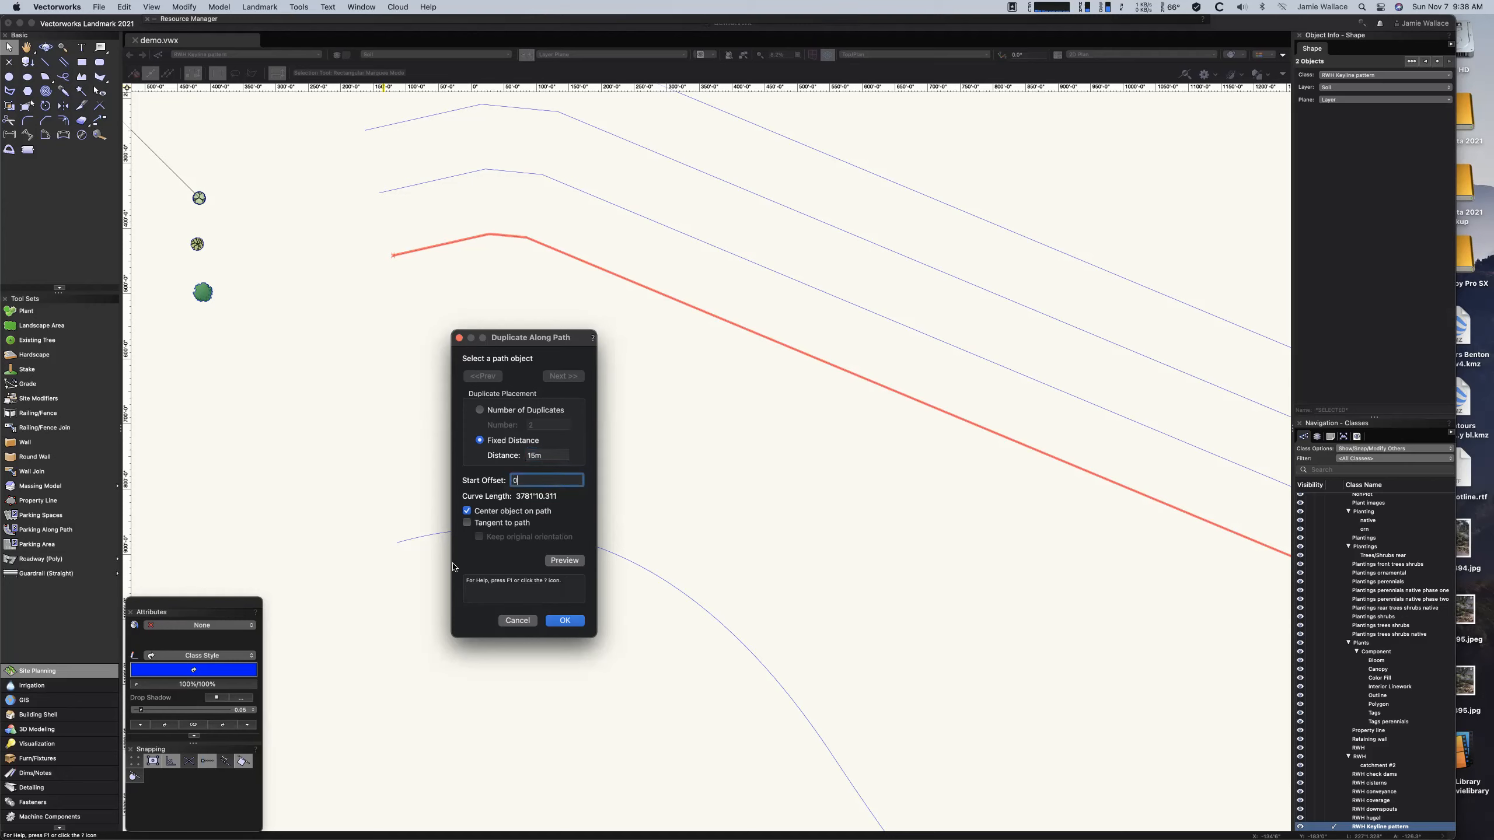
{"action": "left_click", "coordinate": [575, 562]}
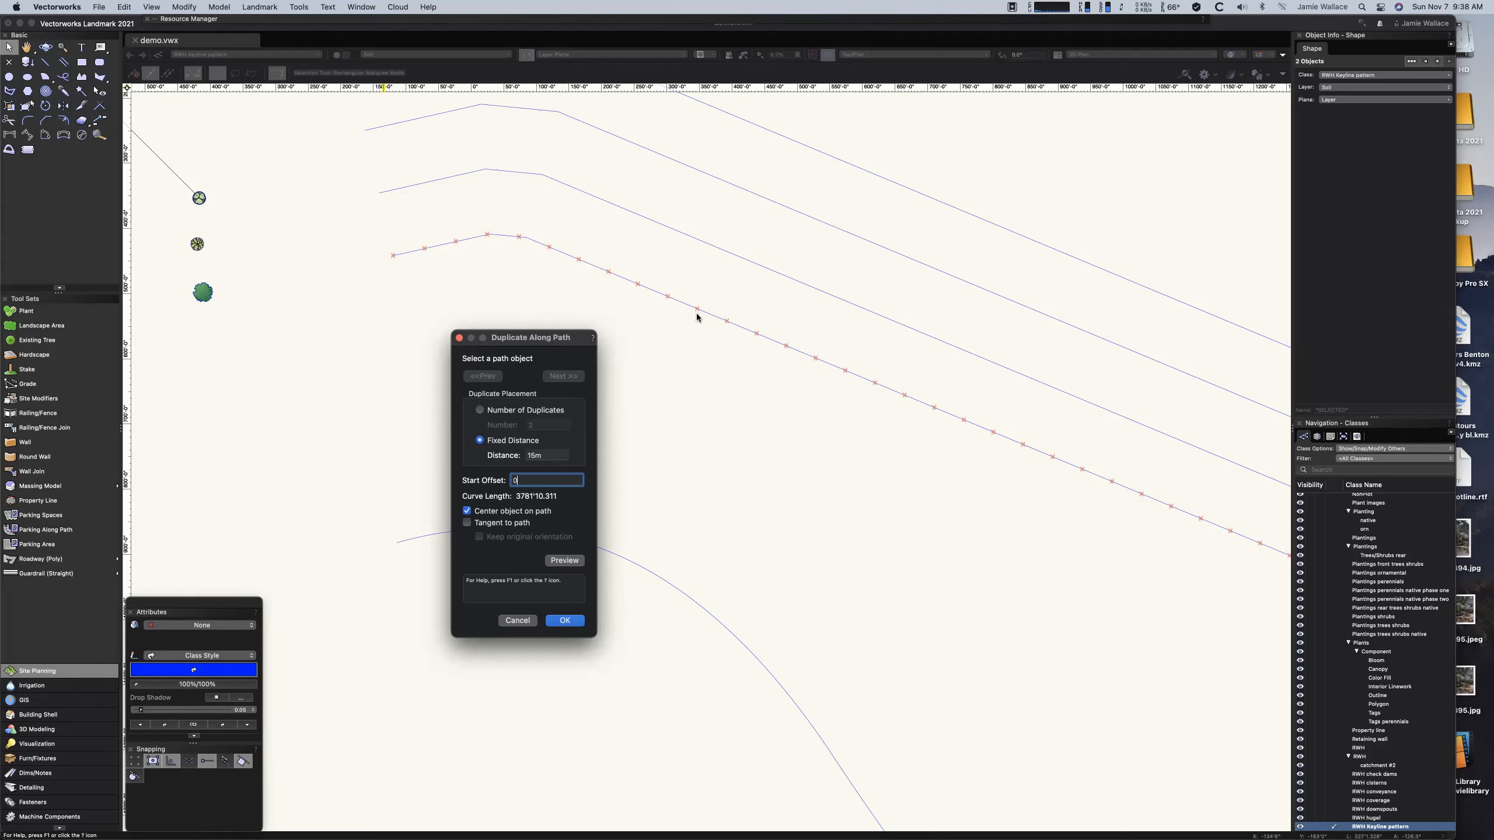
{"action": "left_click", "coordinate": [565, 621]}
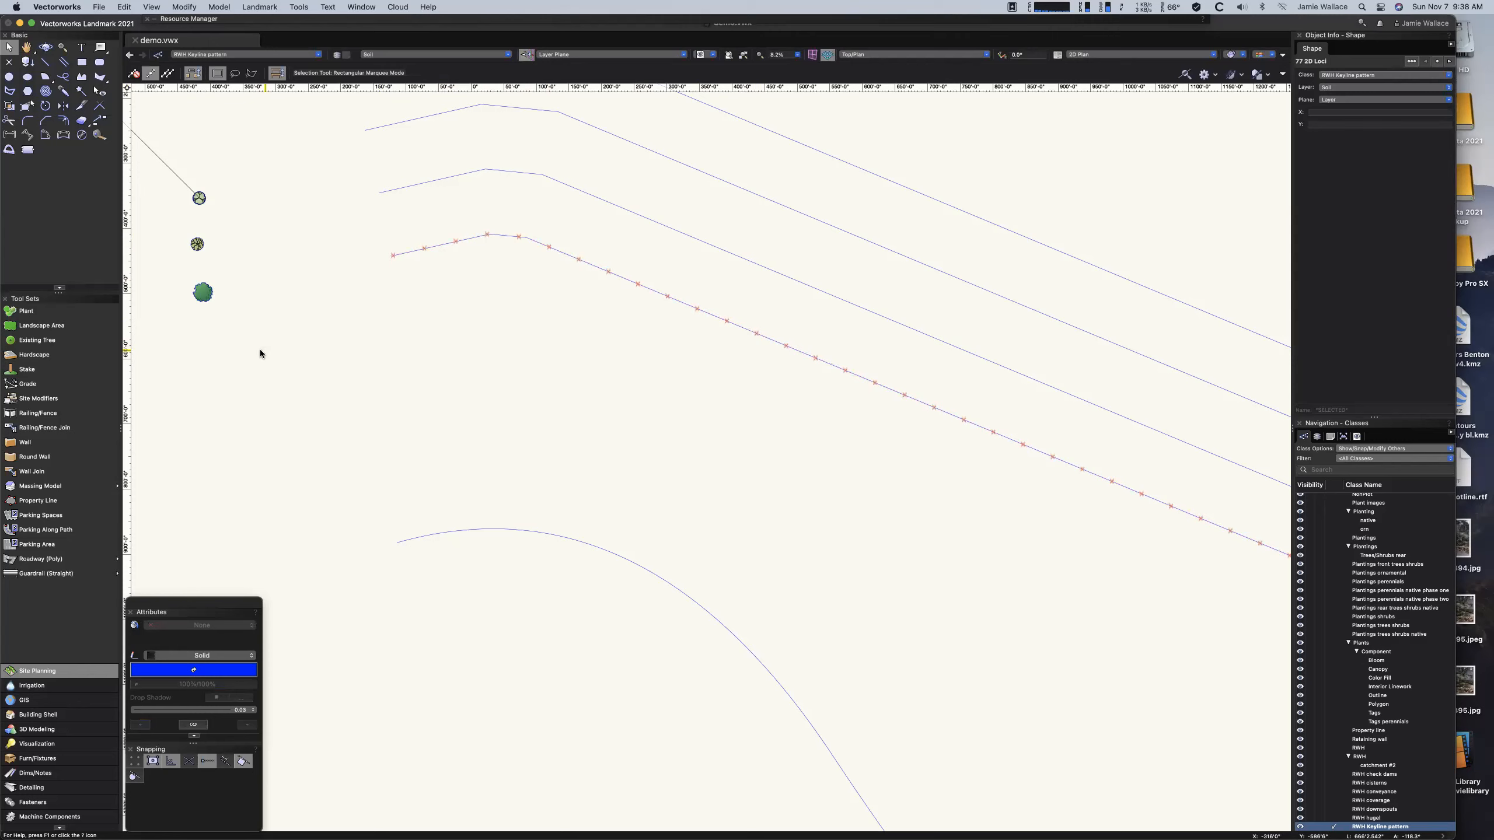
Pick up the Alnus rubra sample and place four plants at polyline vertices on every third locus, starting at the keyline's first locus.
{"action": "left_click", "coordinate": [26, 311]}
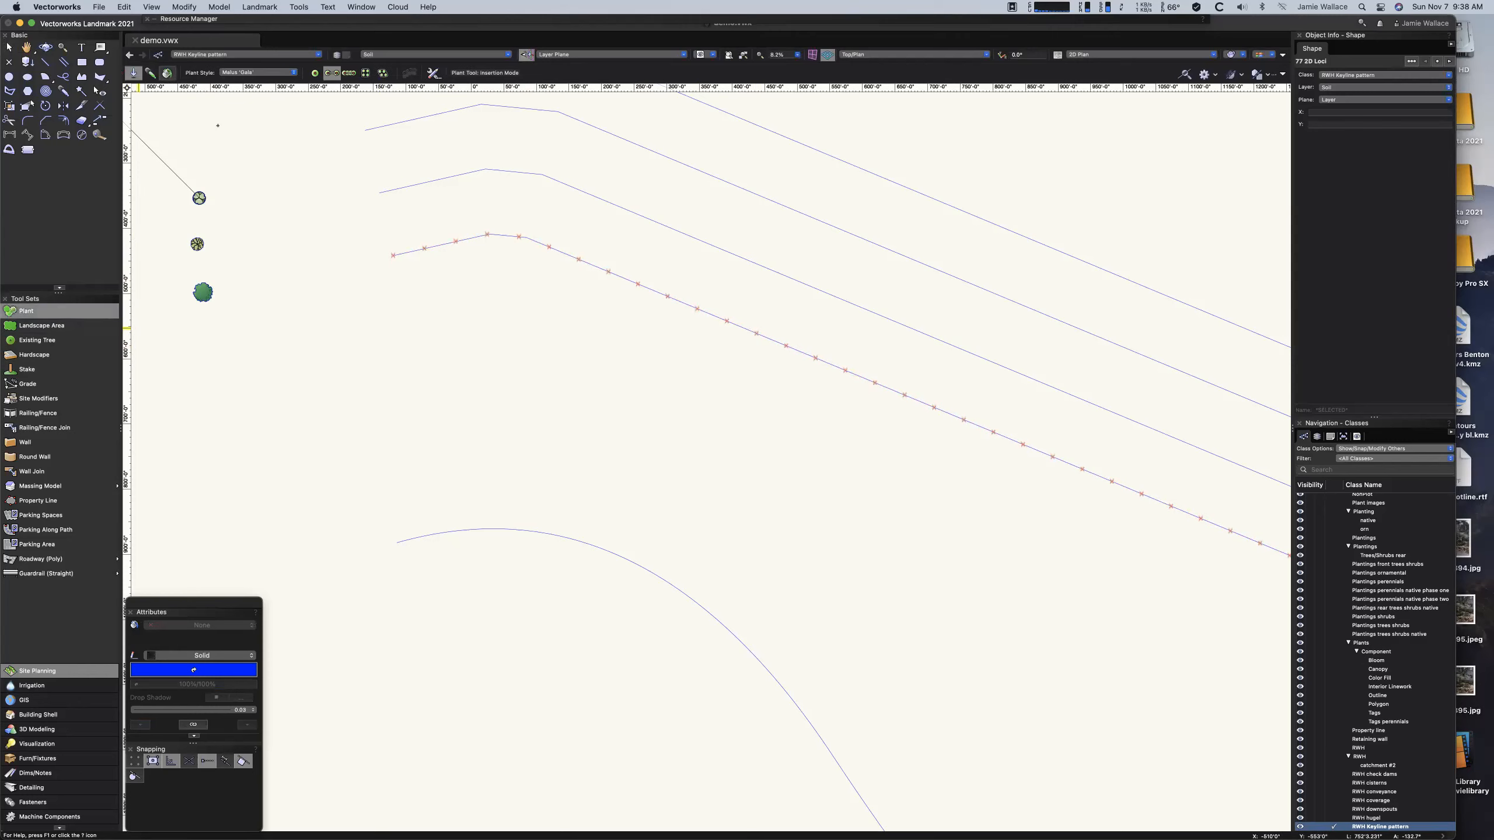
{"action": "left_click", "coordinate": [150, 72]}
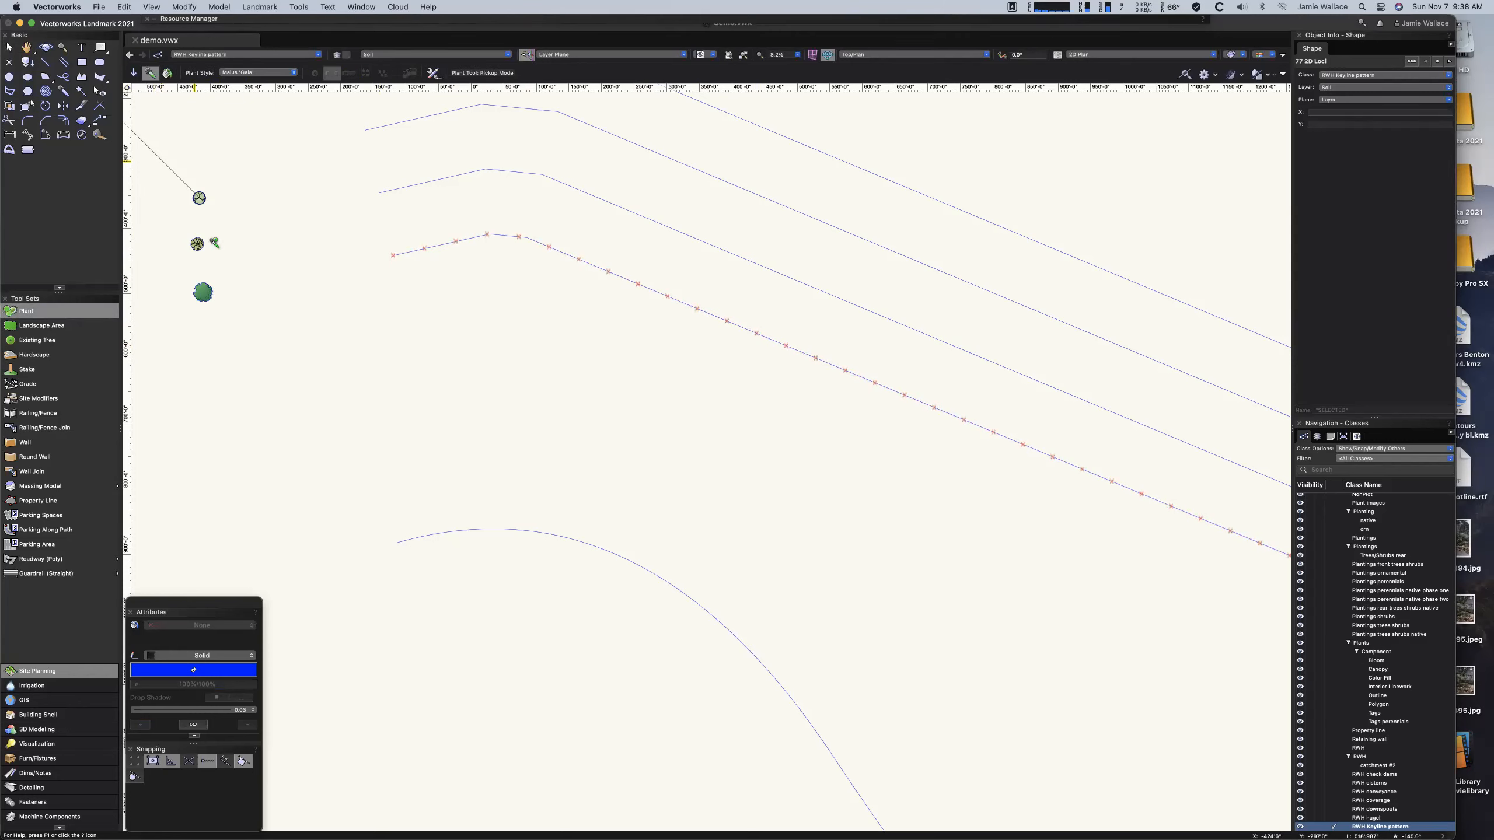
{"action": "left_click", "coordinate": [203, 290]}
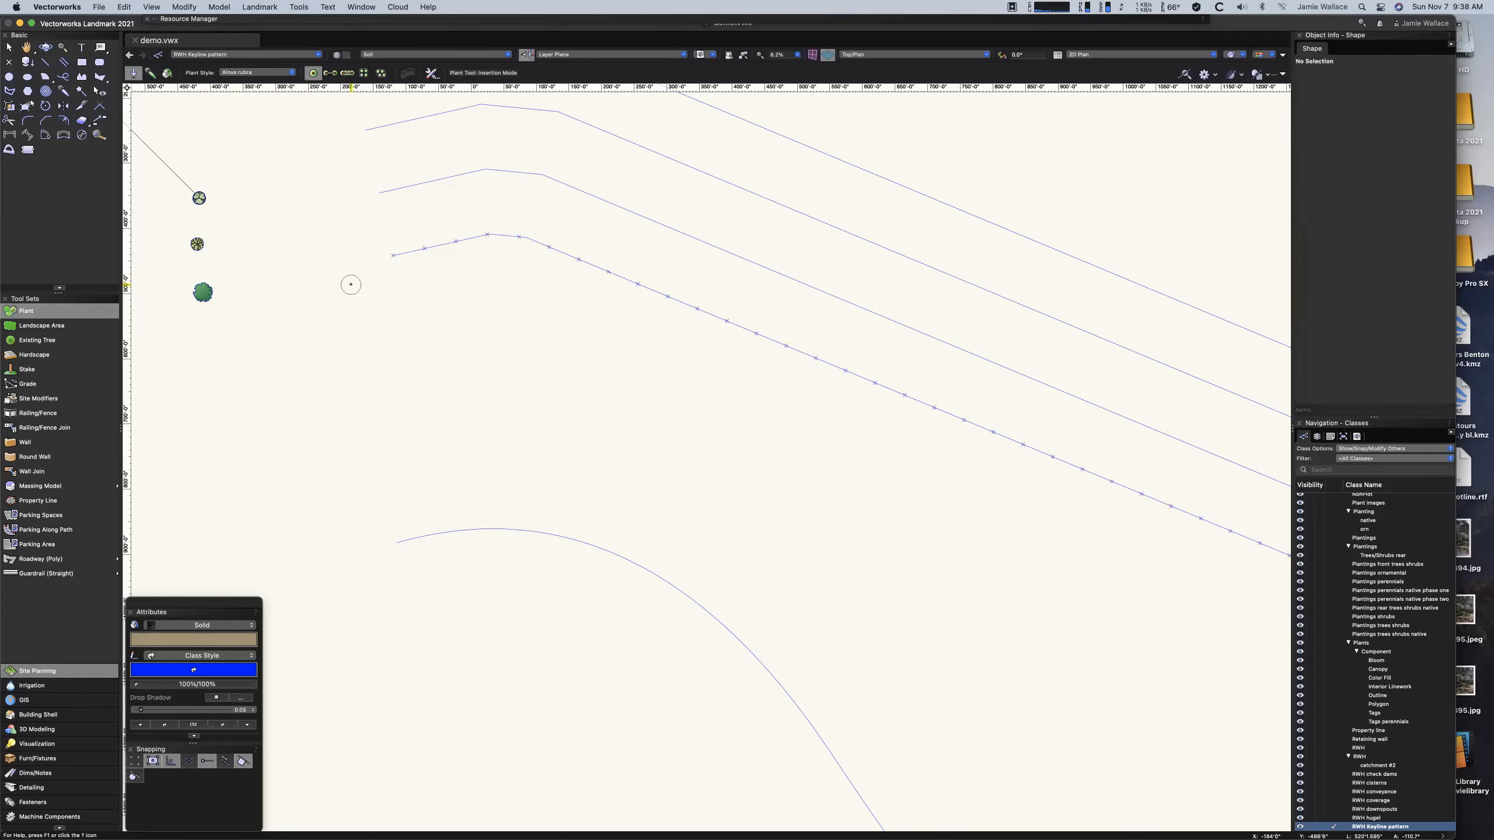
{"action": "left_click", "coordinate": [331, 73]}
{"action": "left_click", "coordinate": [393, 255]}
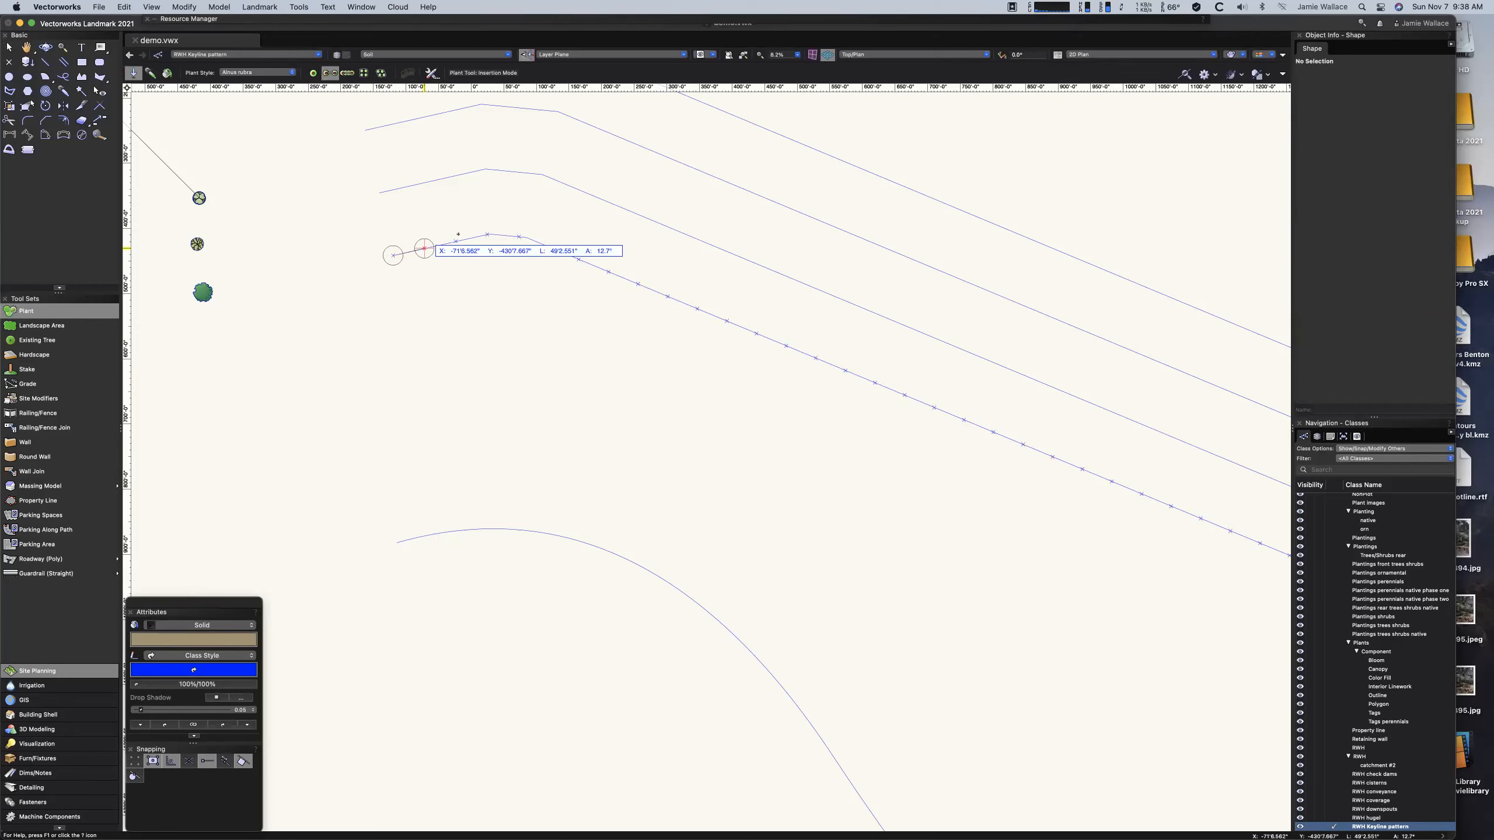
{"action": "left_click", "coordinate": [488, 233]}
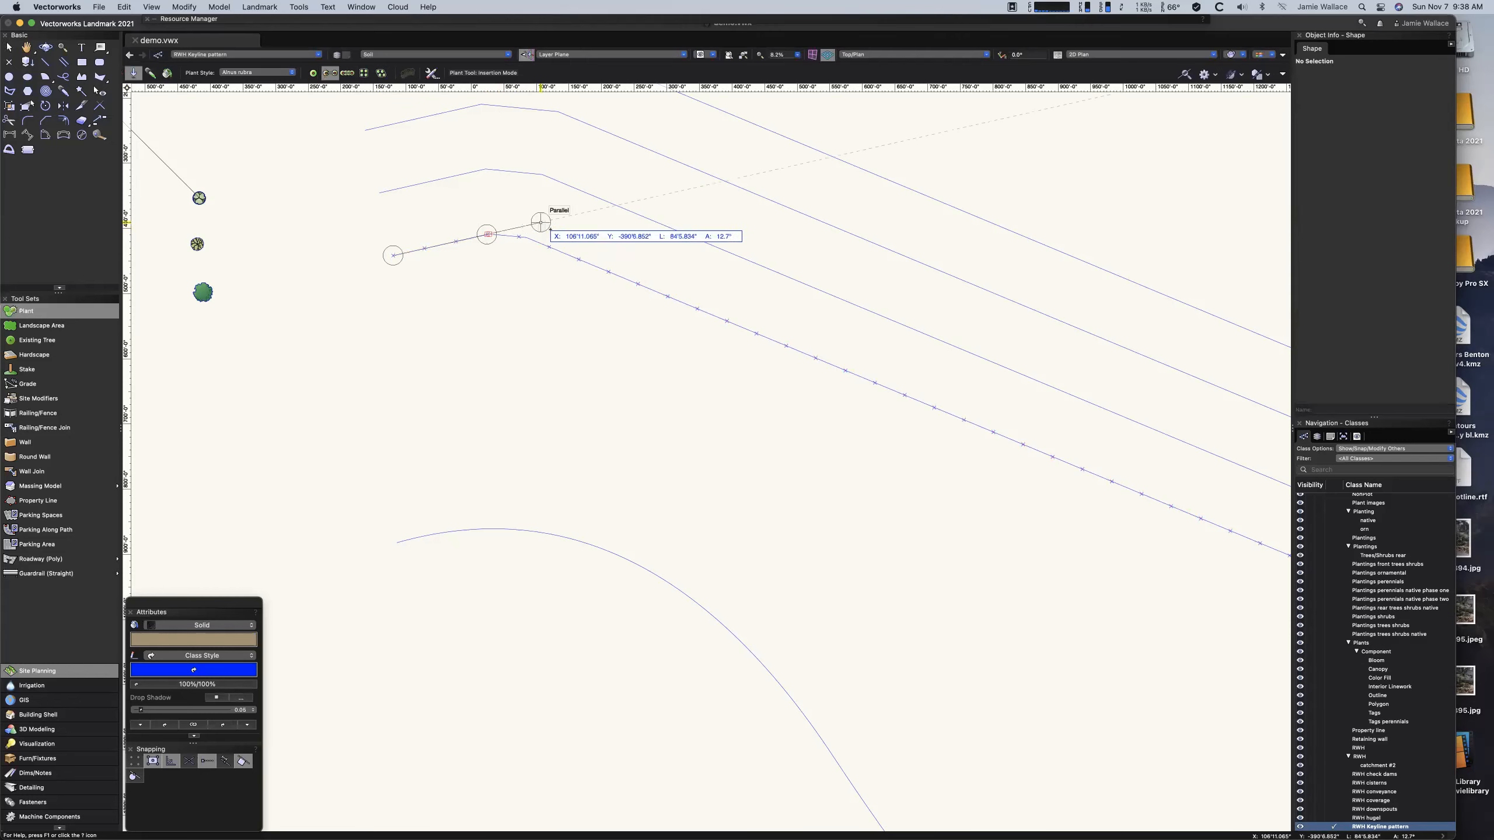
{"action": "left_click", "coordinate": [579, 259]}
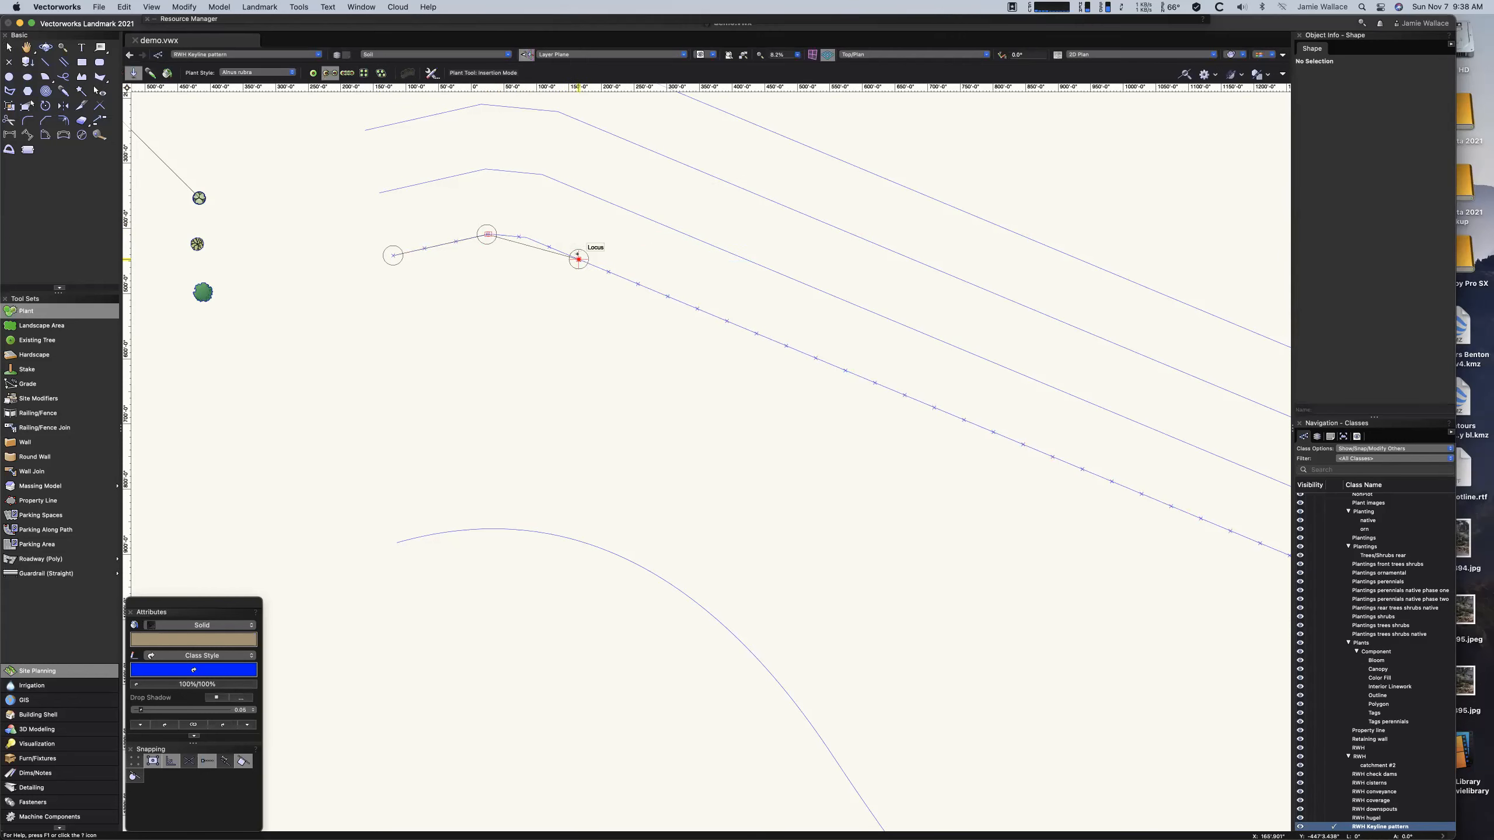
{"action": "left_click", "coordinate": [668, 295]}
{"action": "left_click", "coordinate": [667, 295]}
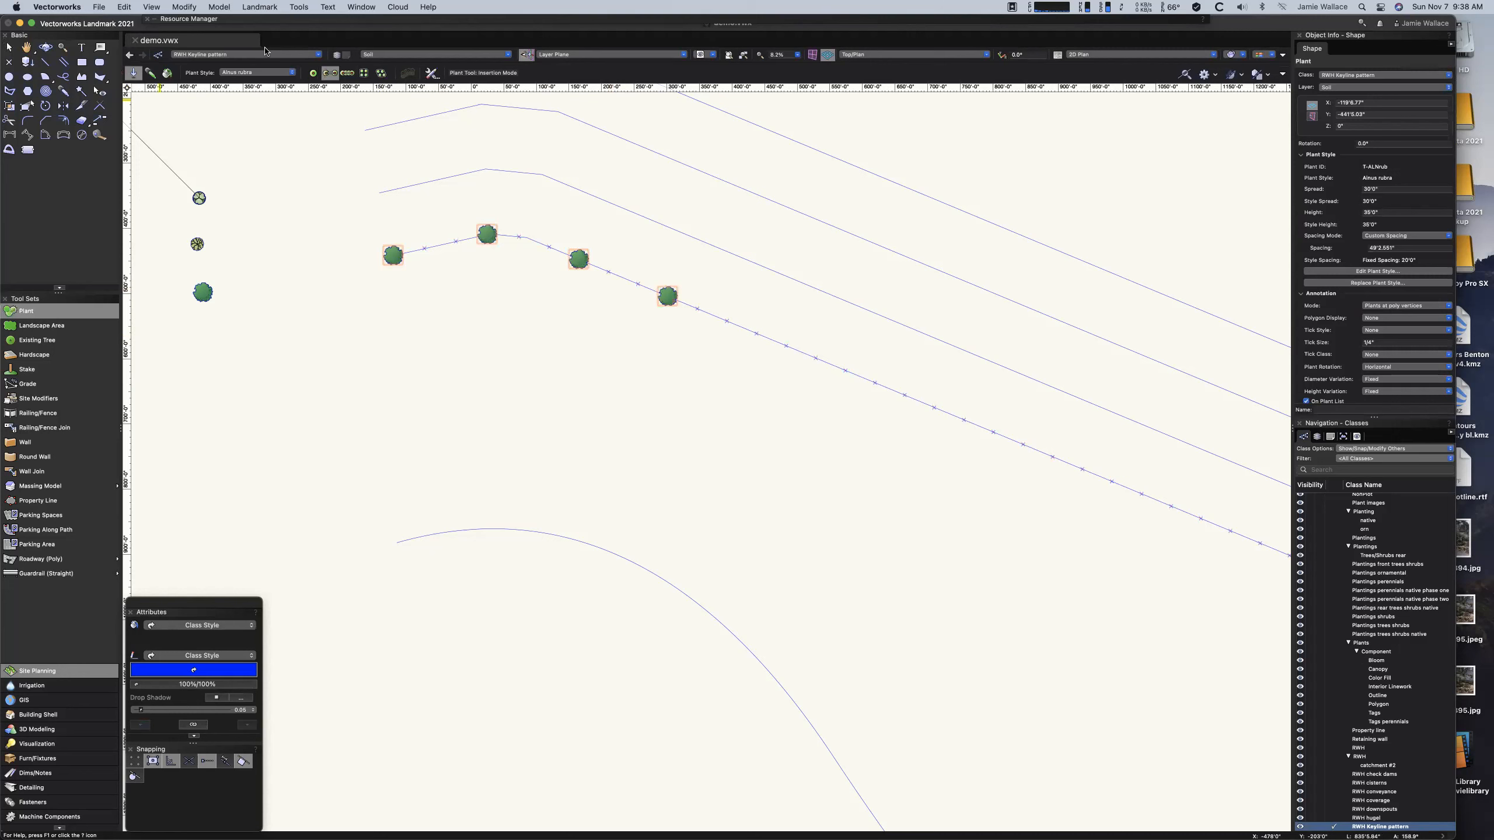
Pick up the Malus 'Gala' sample and place four single plants on the loci directly following each Alnus rubra.
{"action": "left_click", "coordinate": [150, 72]}
{"action": "left_click", "coordinate": [197, 244]}
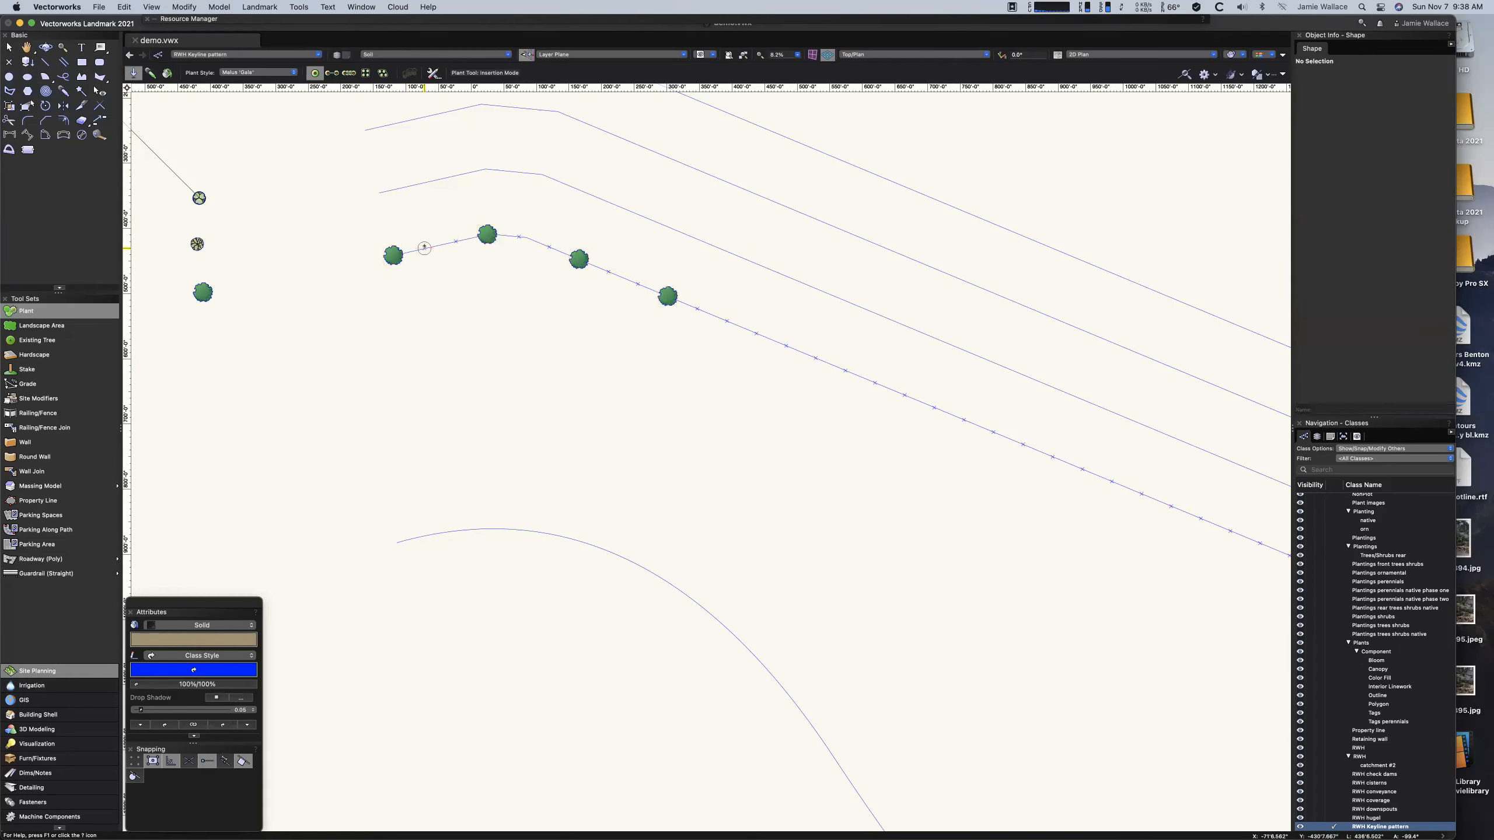
{"action": "left_click", "coordinate": [424, 248]}
{"action": "left_click", "coordinate": [518, 237]}
{"action": "left_click", "coordinate": [608, 271]}
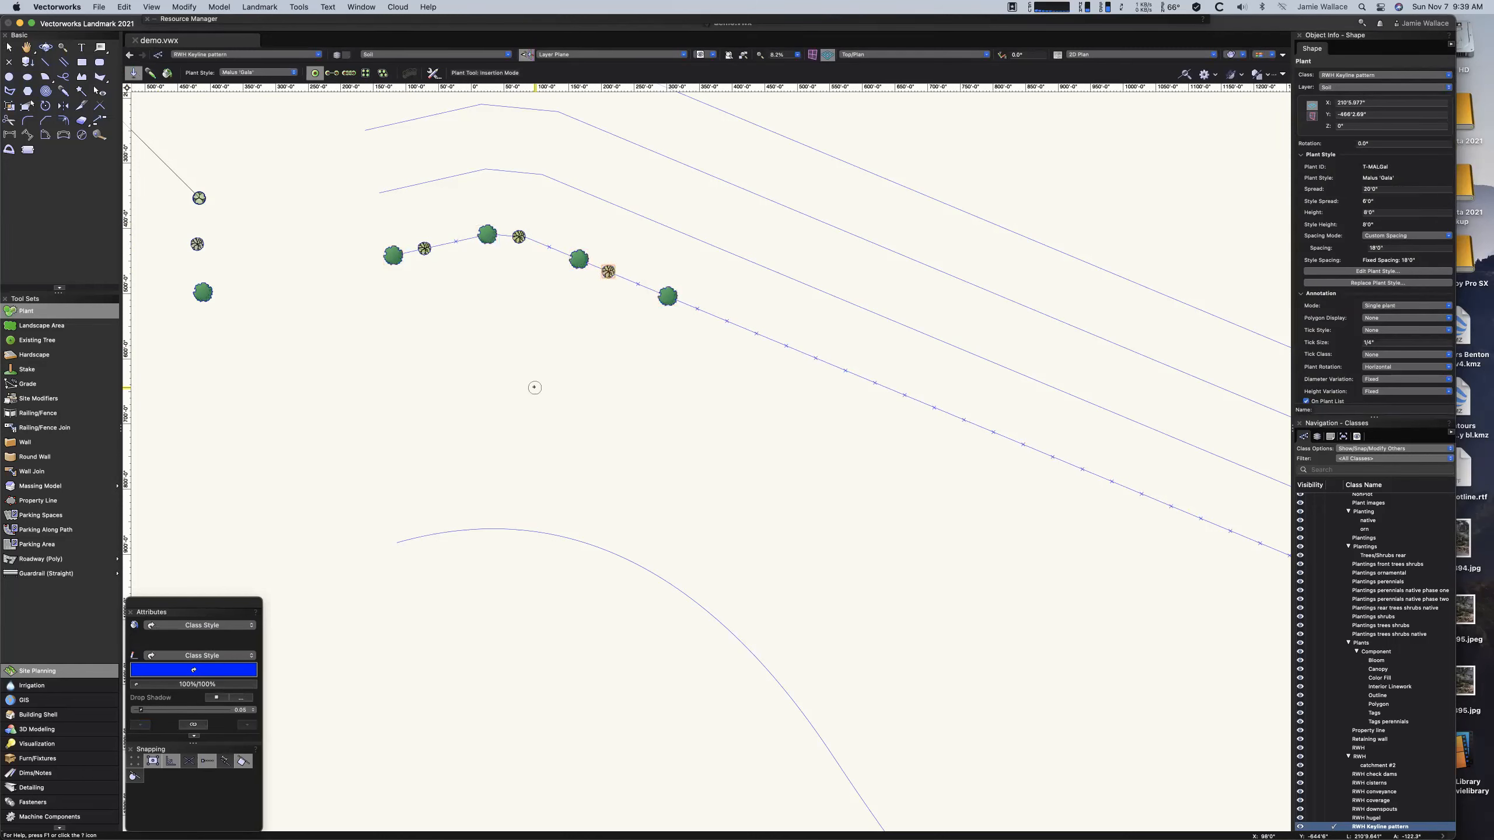
{"action": "left_click", "coordinate": [697, 308]}
Pick up the Cornus mas sample and place four single plants on the loci directly following each Malus 'Gala'.
{"action": "left_click", "coordinate": [150, 73]}
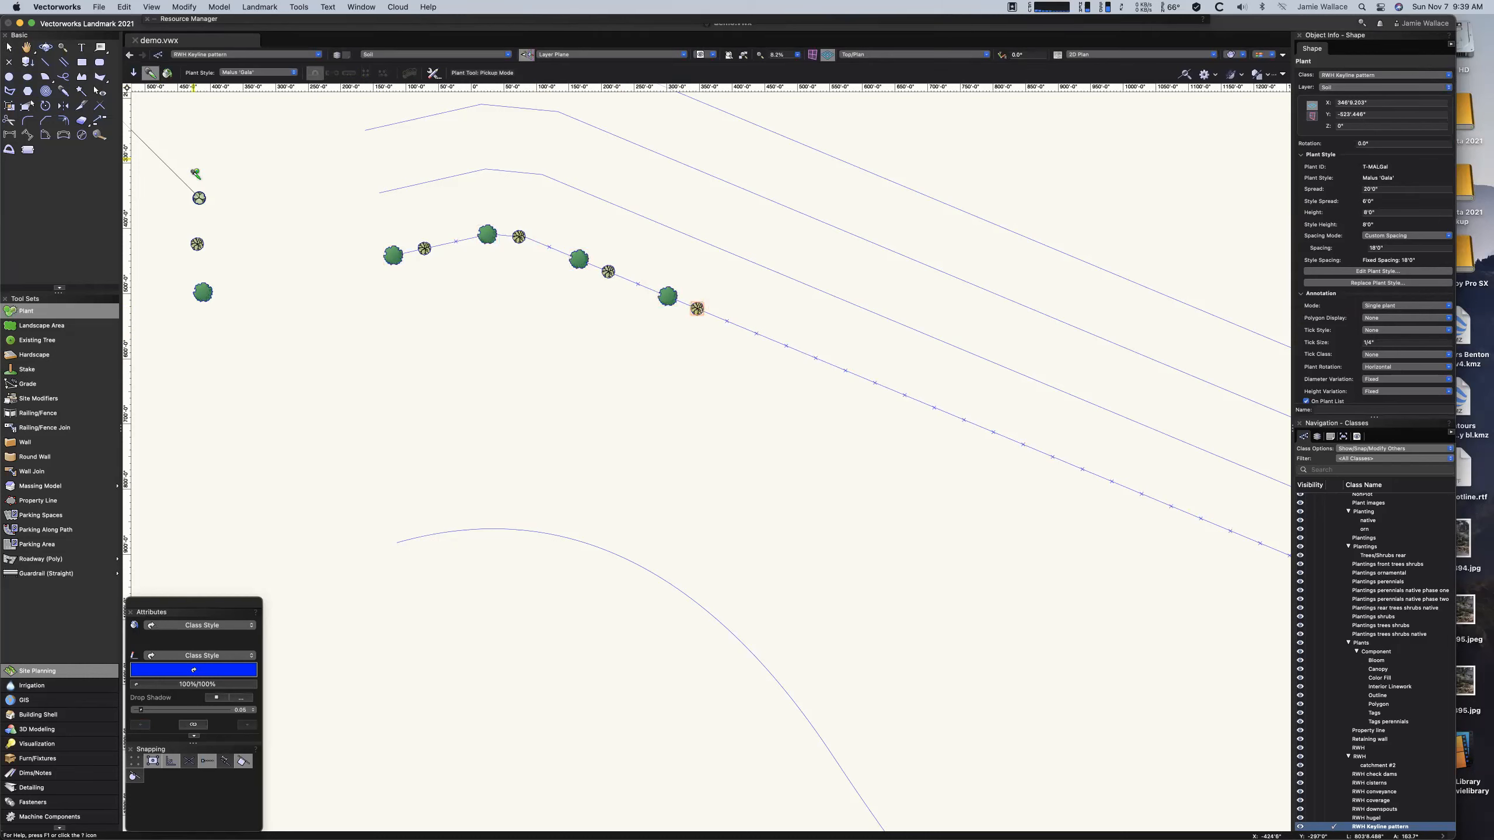
{"action": "left_click", "coordinate": [199, 198]}
{"action": "left_click", "coordinate": [455, 241]}
{"action": "left_click", "coordinate": [548, 247]}
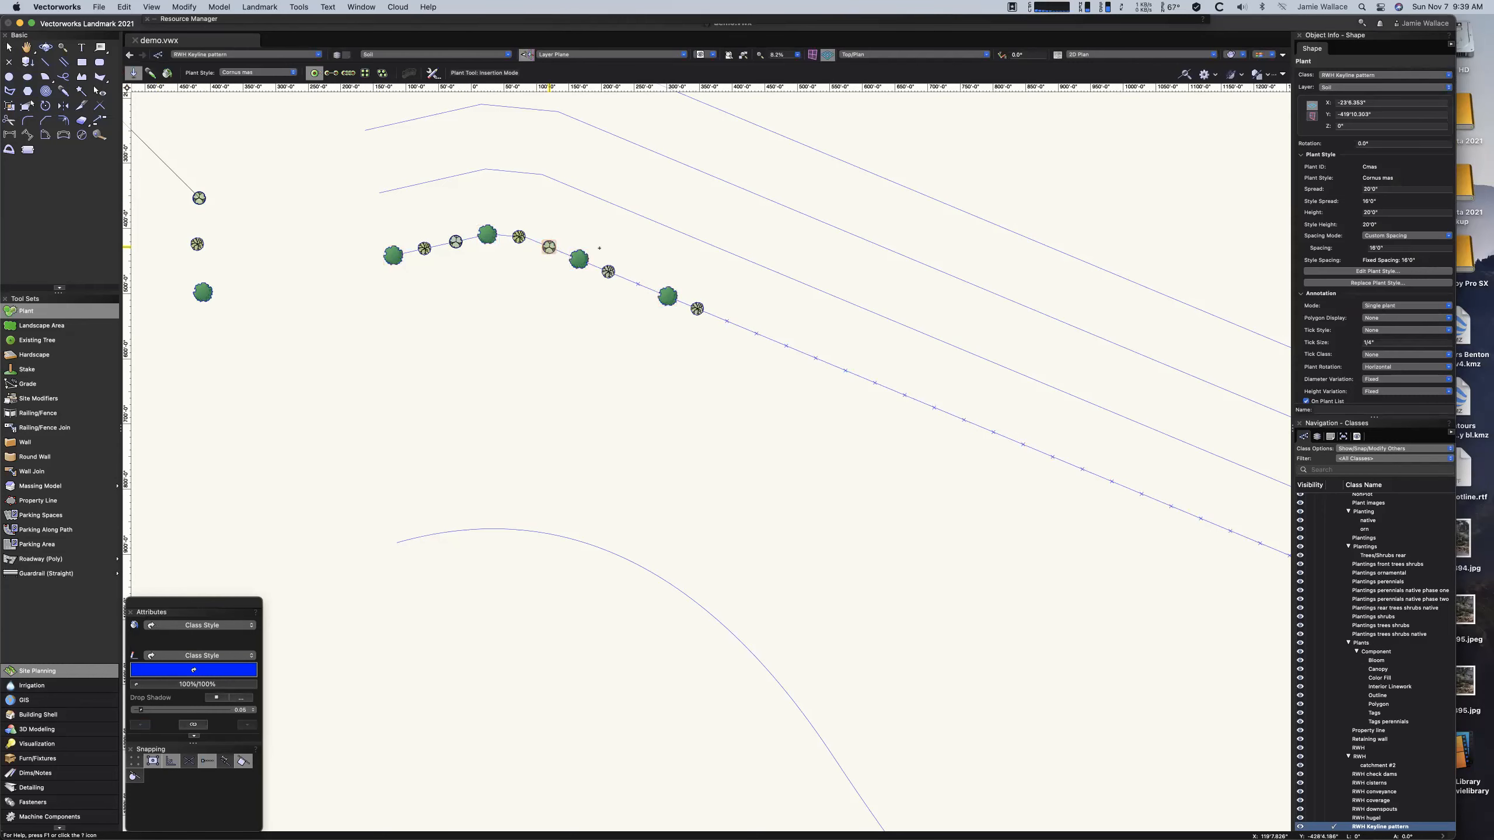
{"action": "left_click", "coordinate": [638, 284]}
{"action": "left_click", "coordinate": [727, 321]}
{"action": "left_click", "coordinate": [9, 47]}
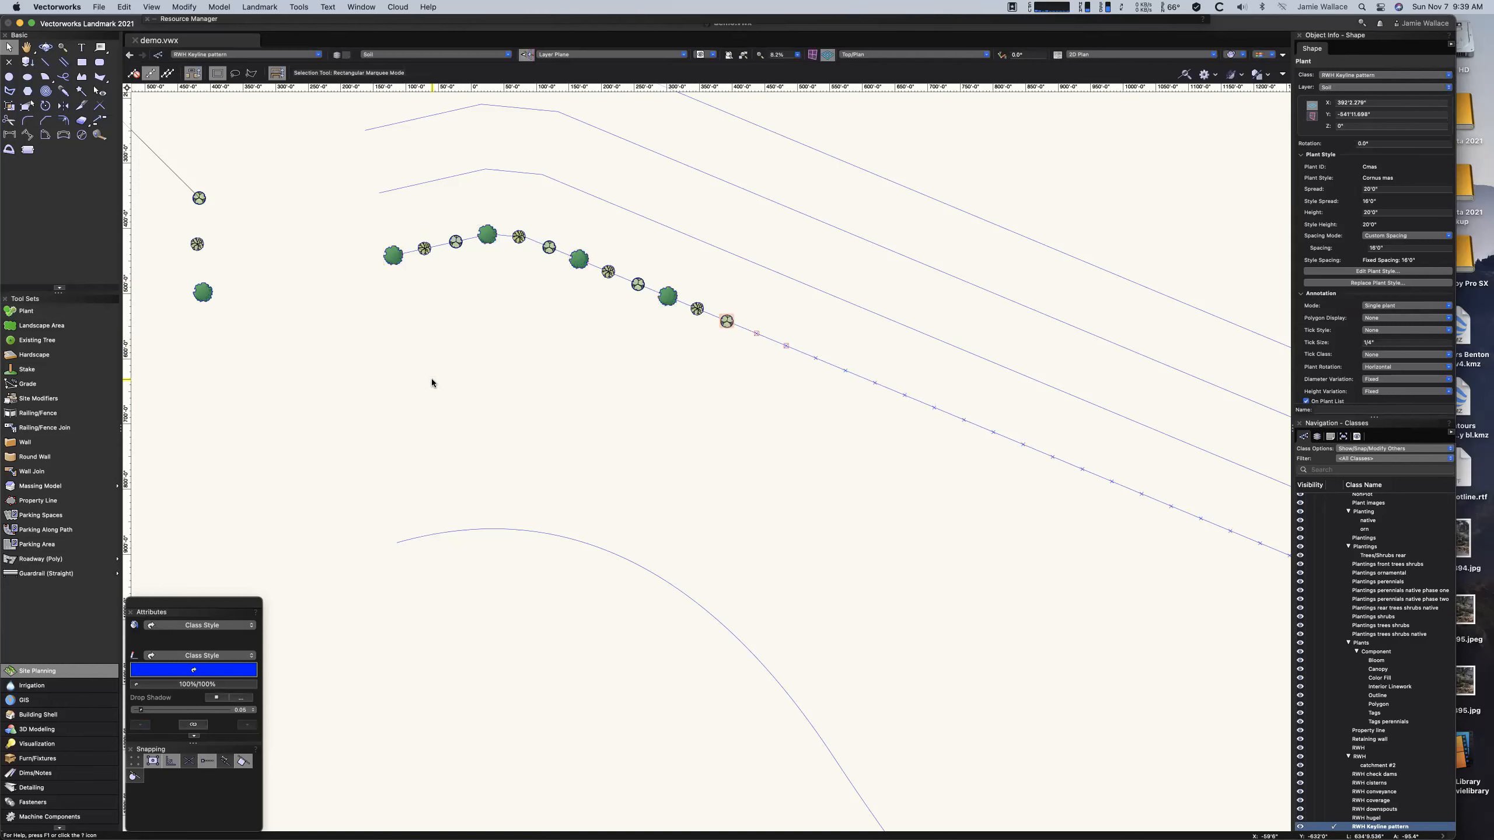
{"action": "scroll", "coordinate": [431, 378], "scroll_direction": "down", "scroll_amount": 3}
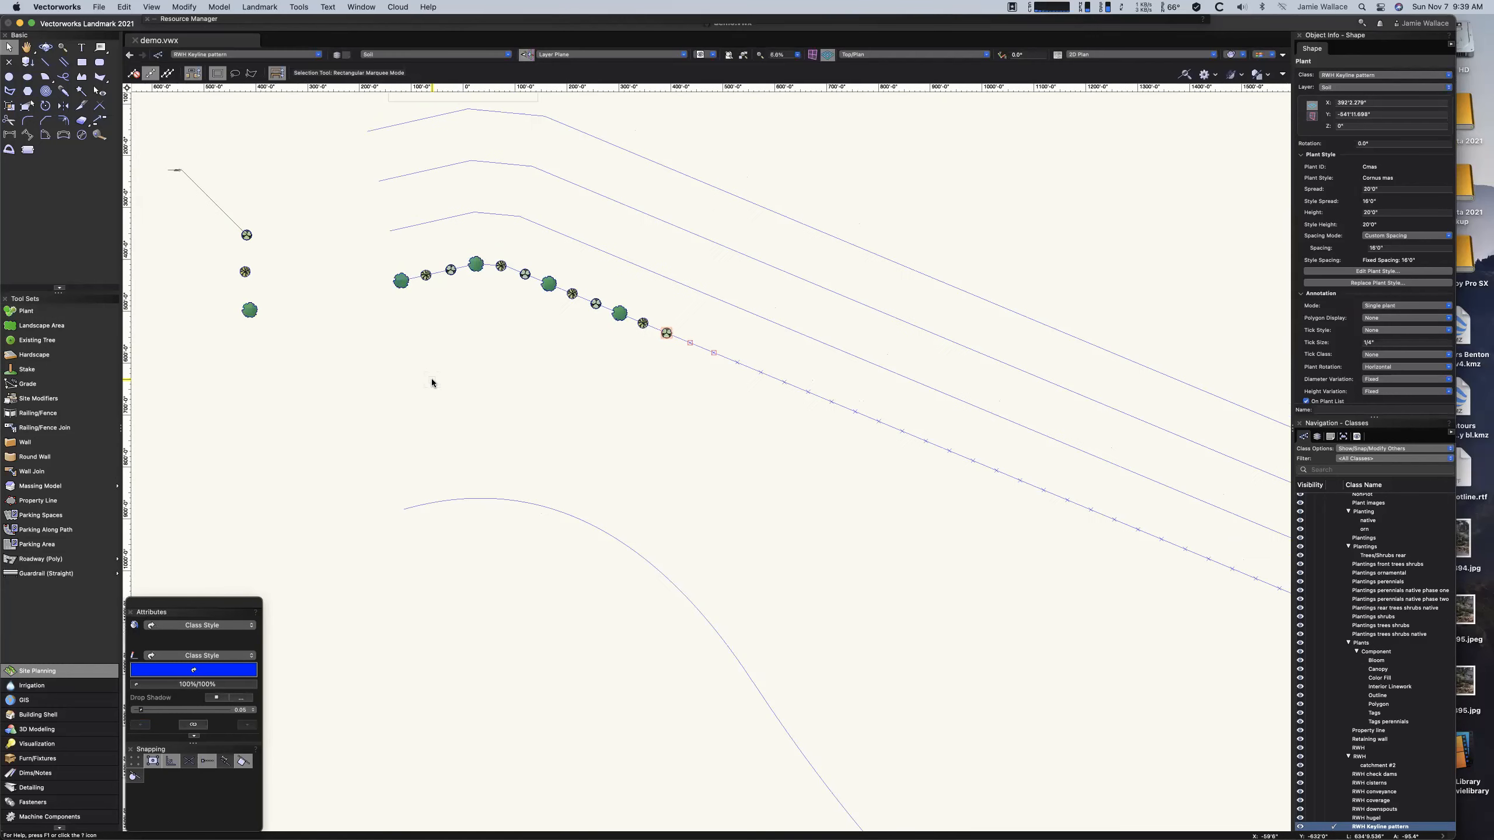
Duplicate the Alnus rubra sample along the keyline just above the planted one at a fixed 30m distance, start offset 0, centered on the path.
{"action": "left_click", "coordinate": [250, 312]}
{"action": "left_click", "coordinate": [416, 224], "text": "shift"}
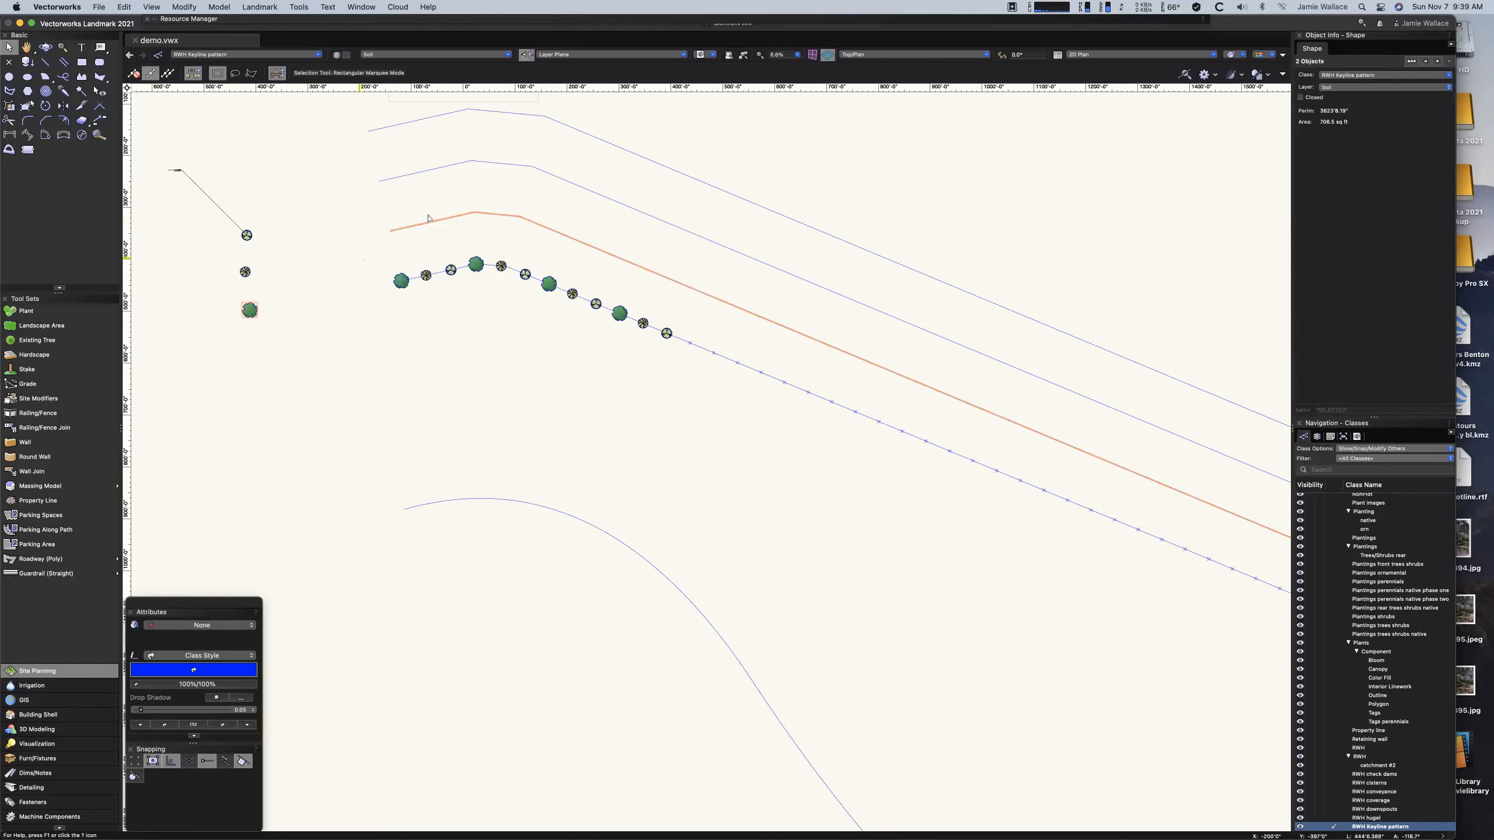
{"action": "left_click", "coordinate": [125, 7]}
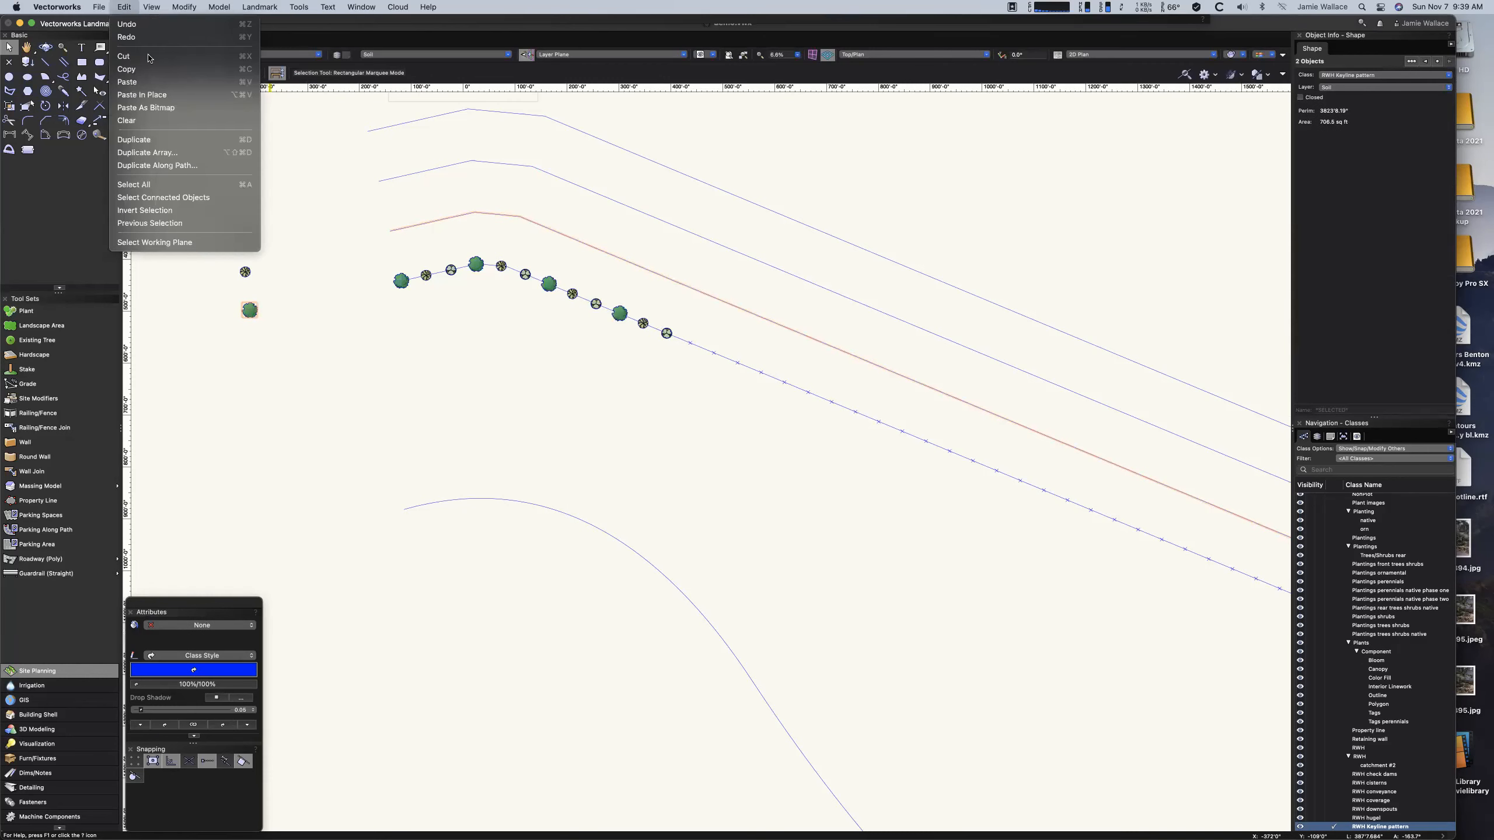
{"action": "left_click", "coordinate": [195, 165]}
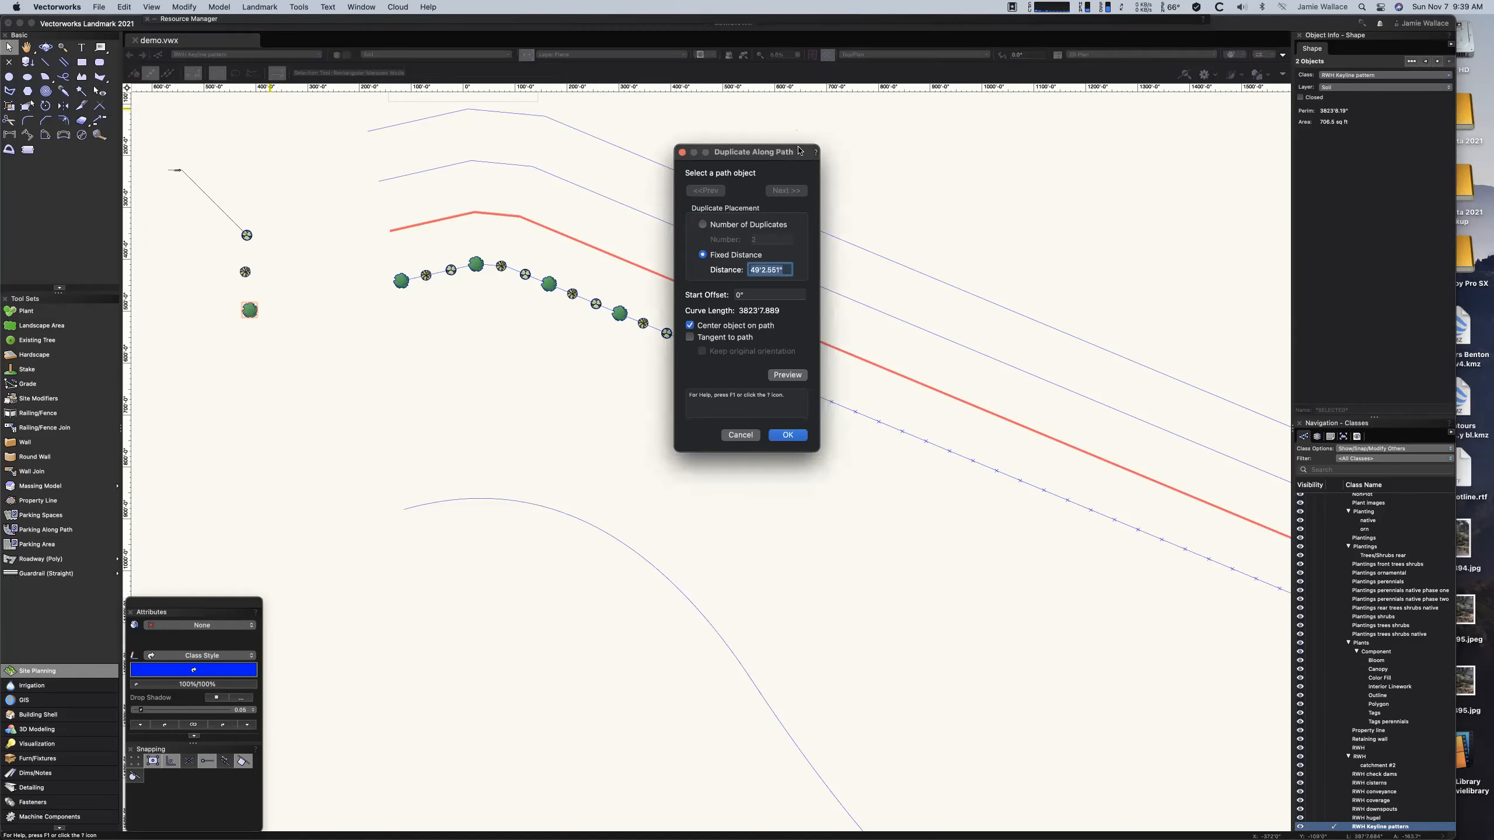
{"action": "left_click_drag", "start_coordinate": [787, 147], "coordinate": [810, 429]}
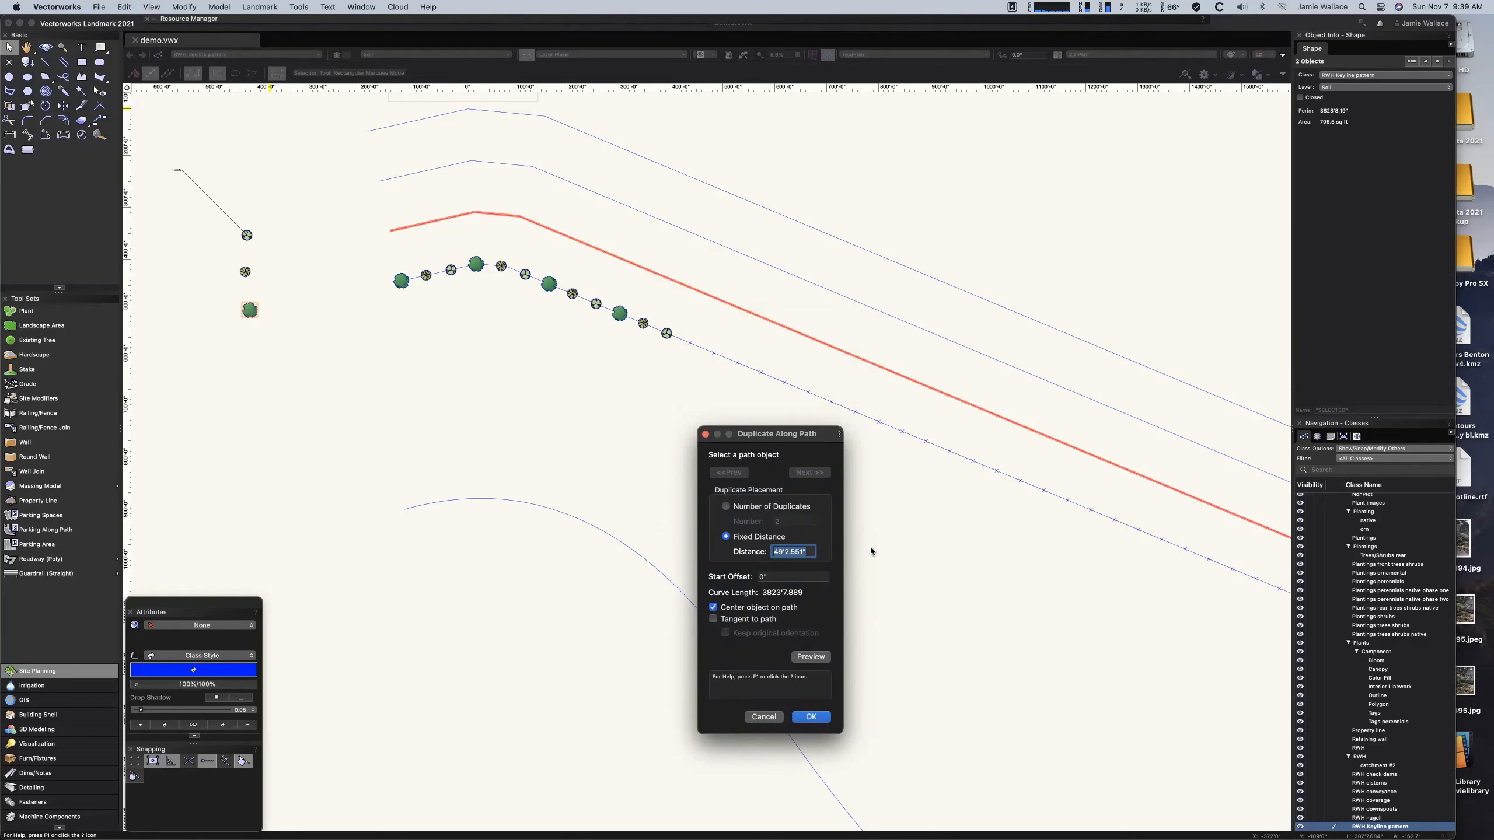
{"action": "type", "text": "15"}
{"action": "key", "text": "Tab"}
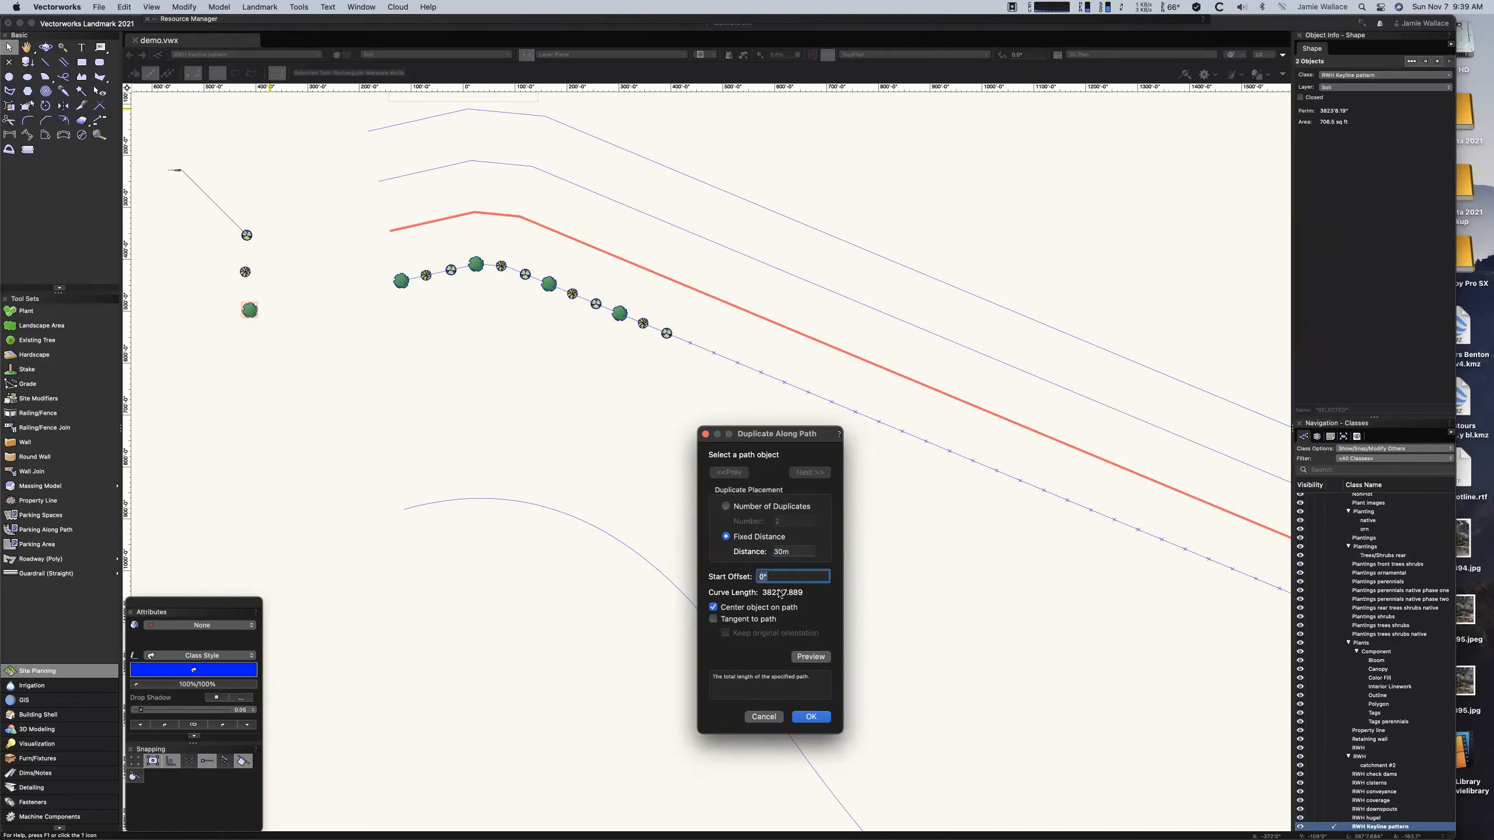
{"action": "left_click", "coordinate": [815, 660]}
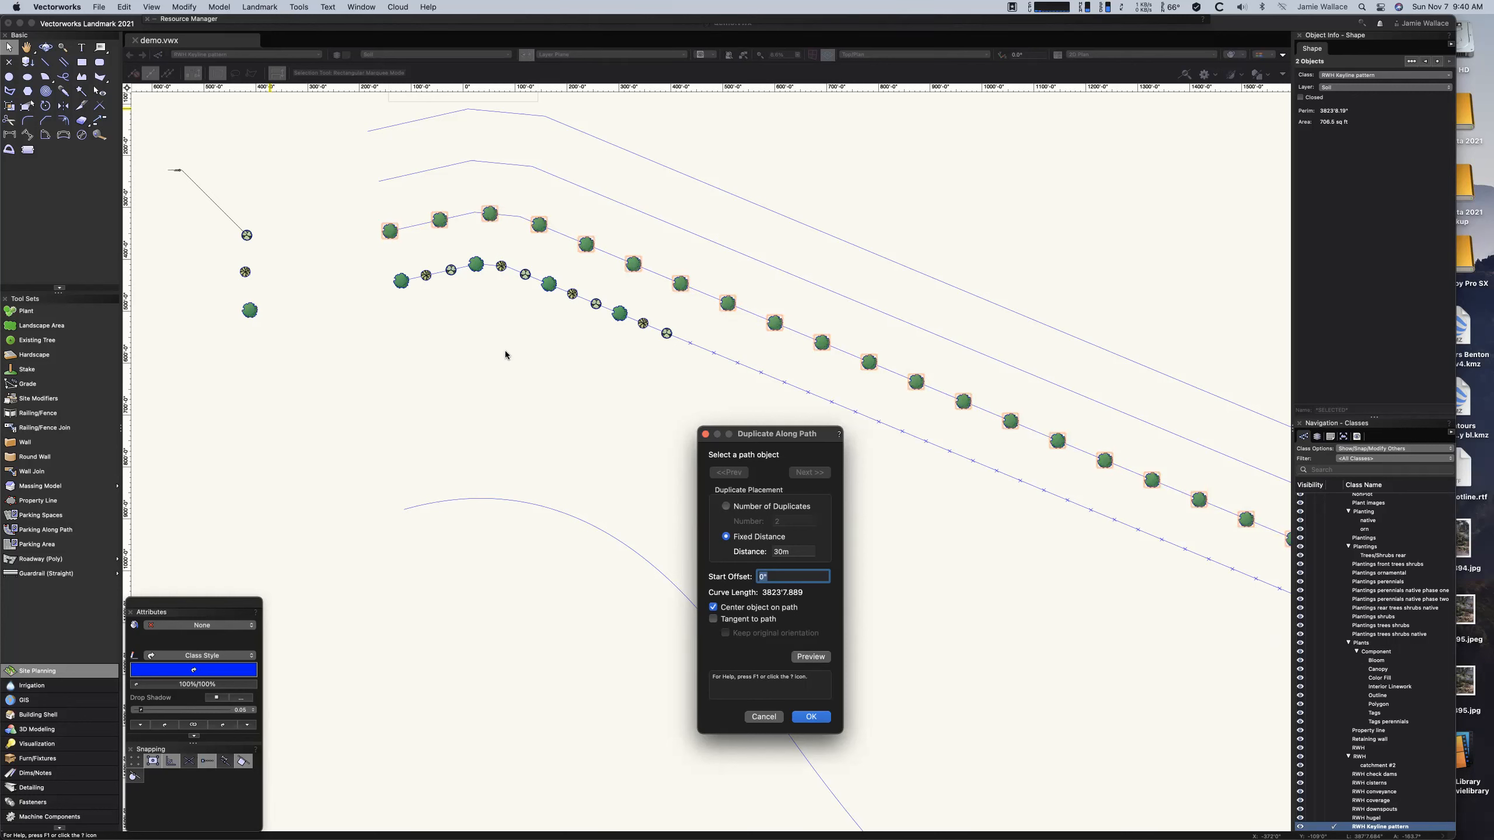
{"action": "left_click", "coordinate": [810, 717]}
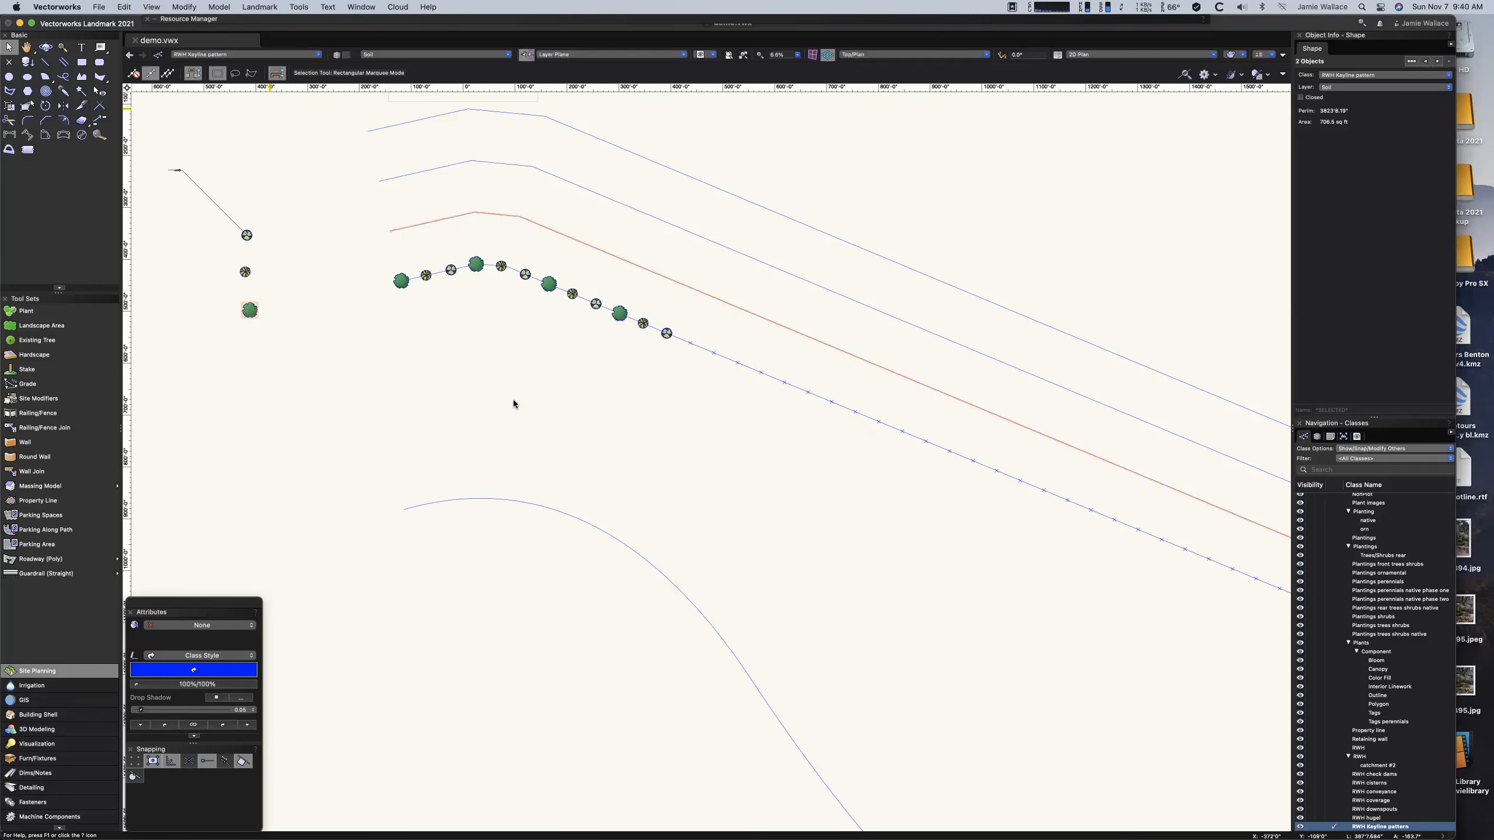
Duplicate the Malus 'Gala' sample along the same keyline as the new Alnus row at a fixed 30m distance with a 10m start offset.
{"action": "scroll", "coordinate": [514, 404], "scroll_direction": "down", "scroll_amount": 5}
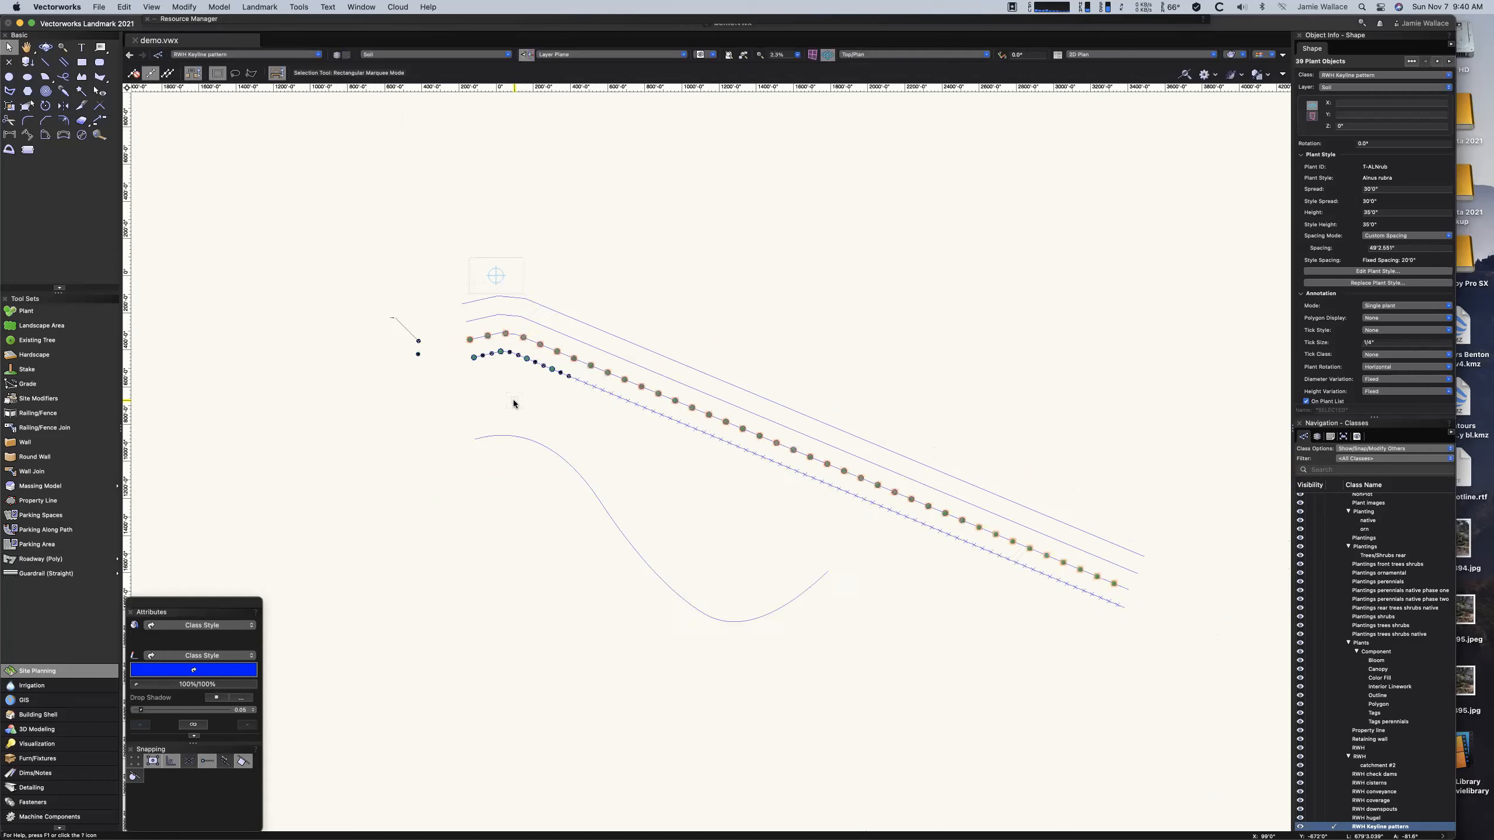
{"action": "scroll", "coordinate": [514, 404], "scroll_direction": "up", "scroll_amount": 6}
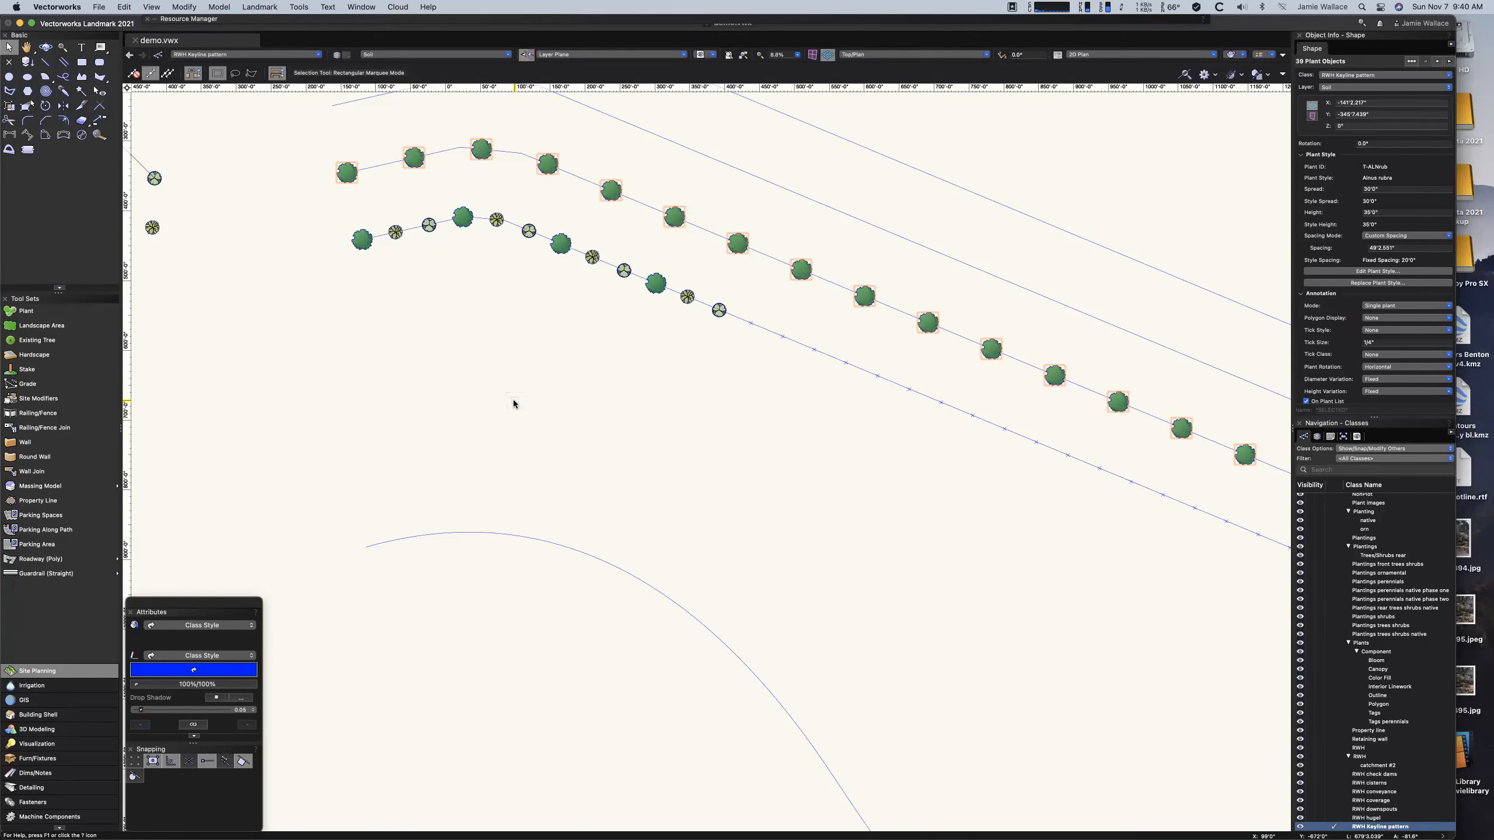
{"action": "left_click", "coordinate": [26, 47]}
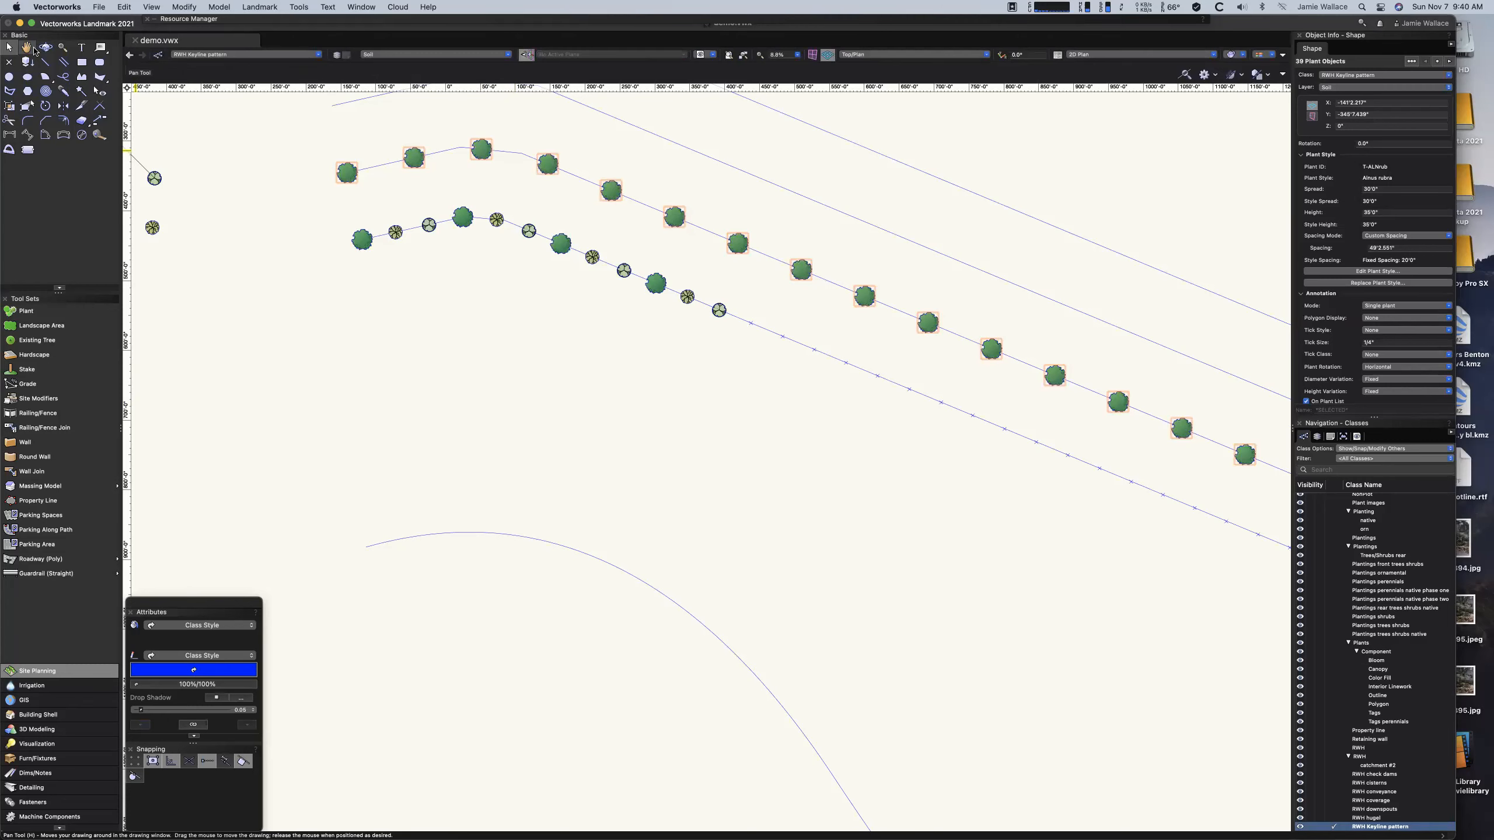
{"action": "left_click_drag", "start_coordinate": [299, 143], "coordinate": [392, 253]}
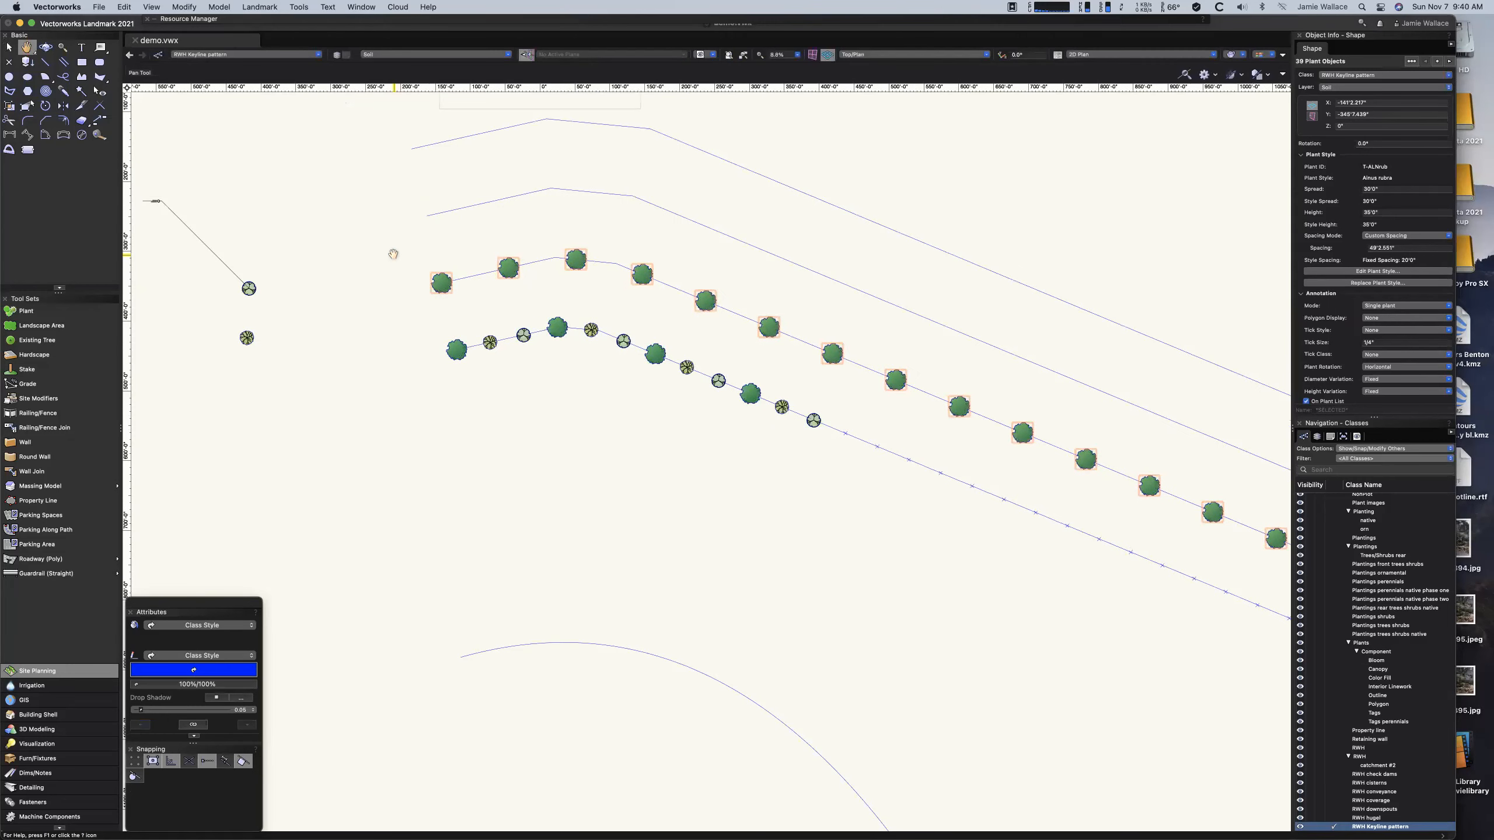
{"action": "left_click", "coordinate": [8, 48]}
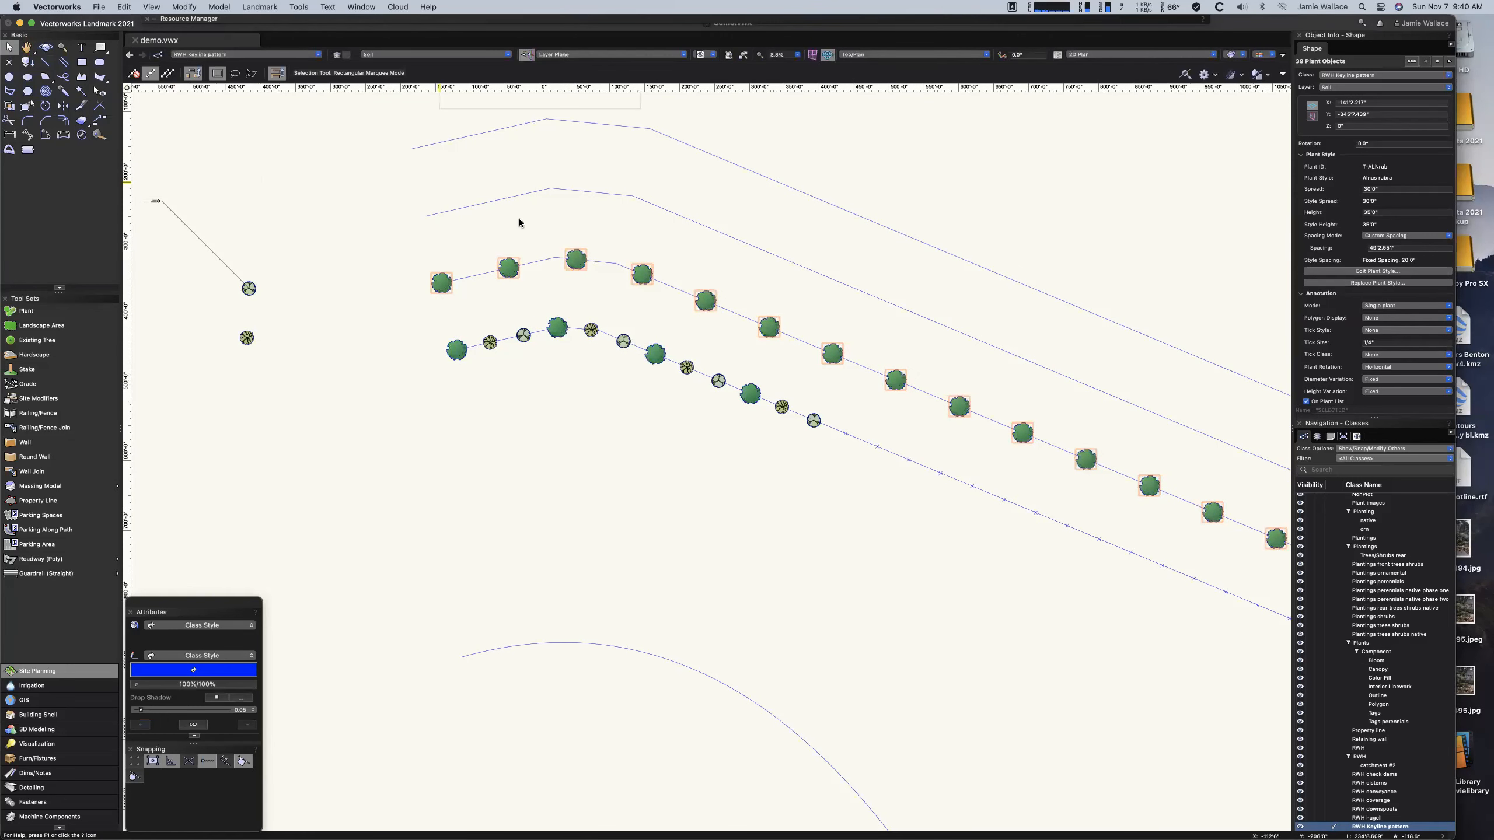
{"action": "left_click", "coordinate": [477, 275]}
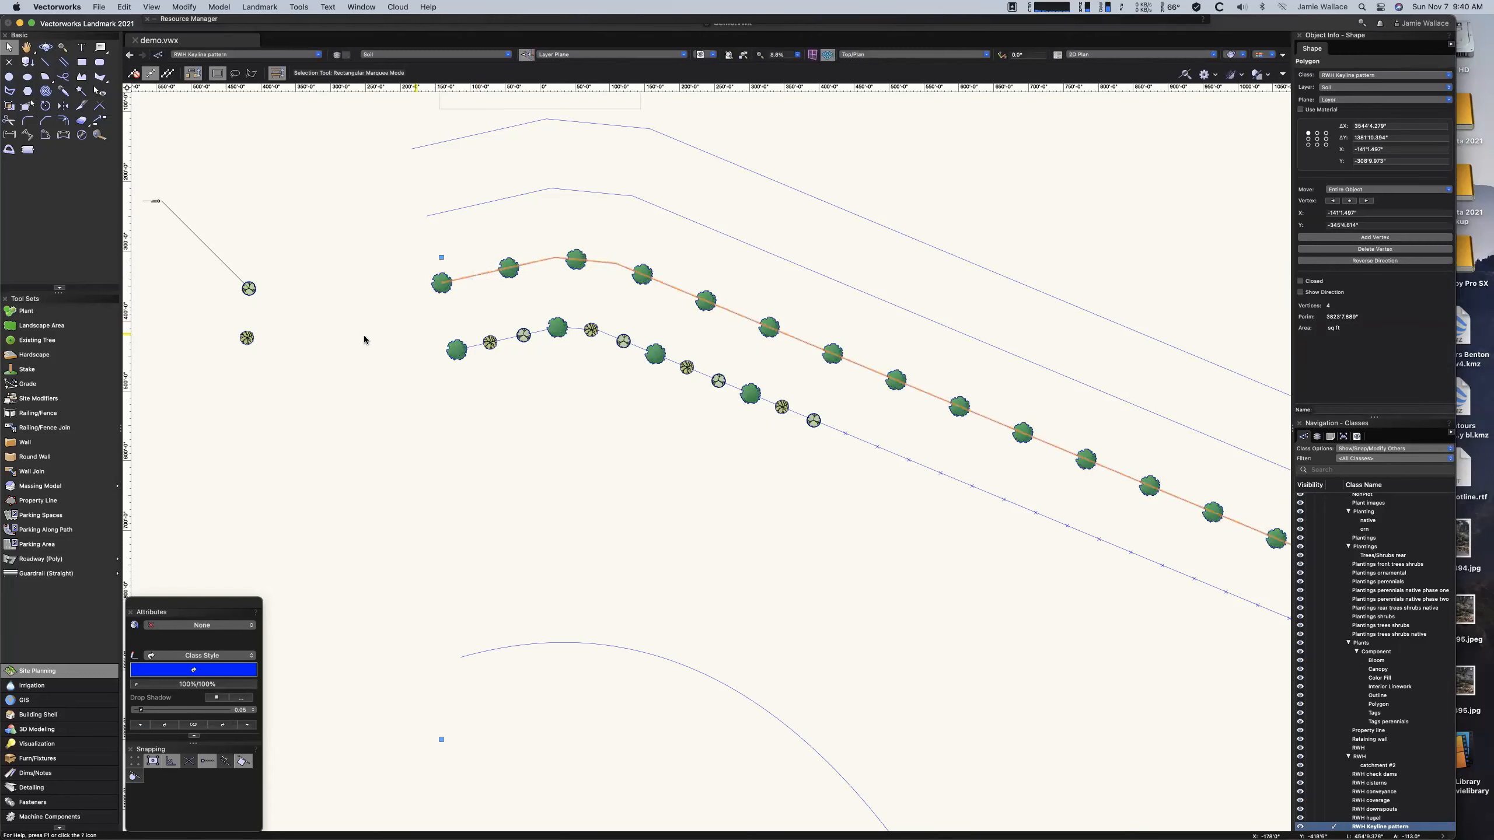
{"action": "left_click", "coordinate": [247, 338], "text": "shift"}
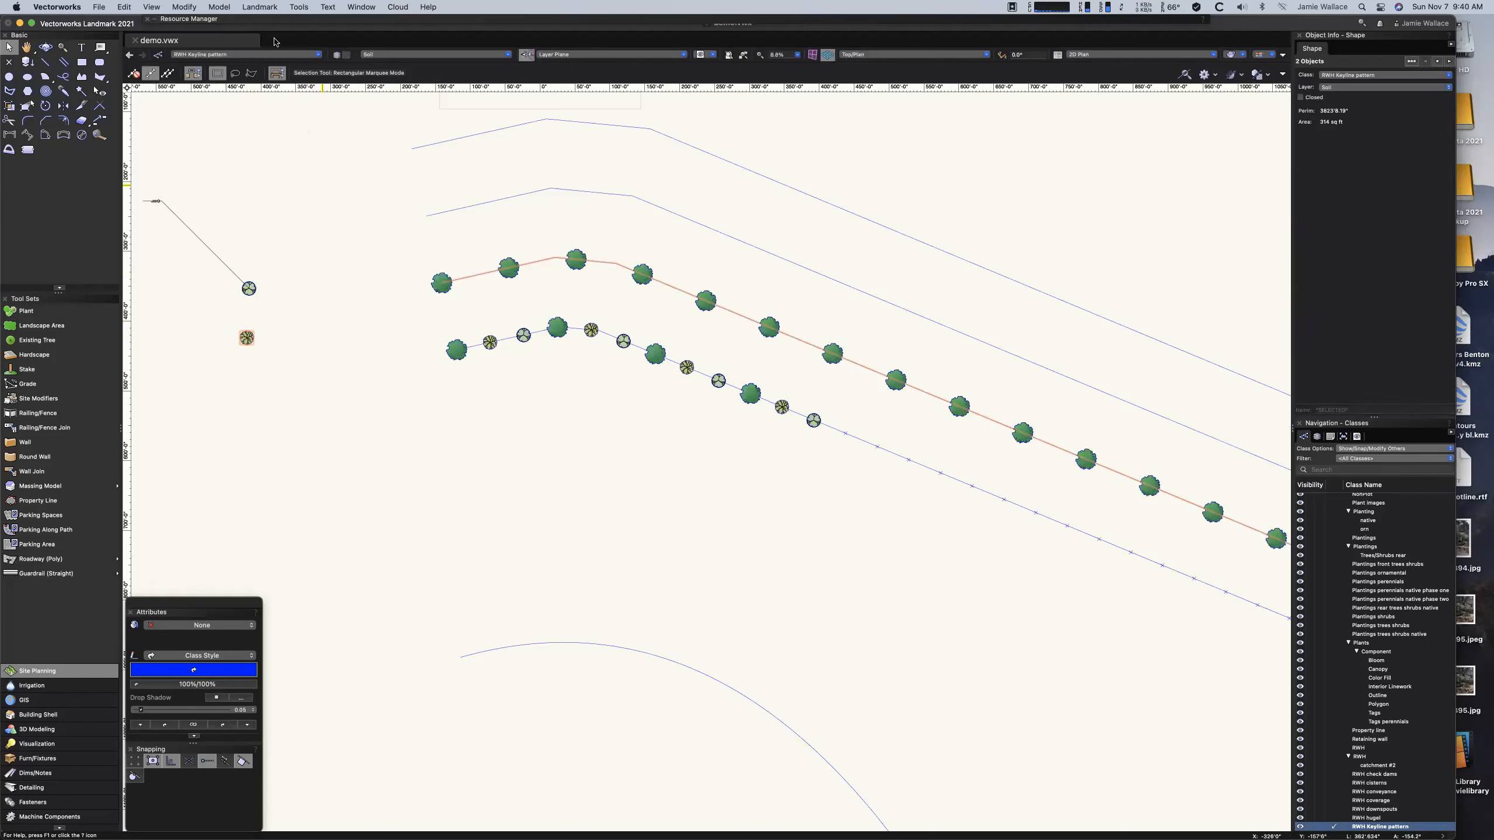
{"action": "left_click", "coordinate": [125, 7]}
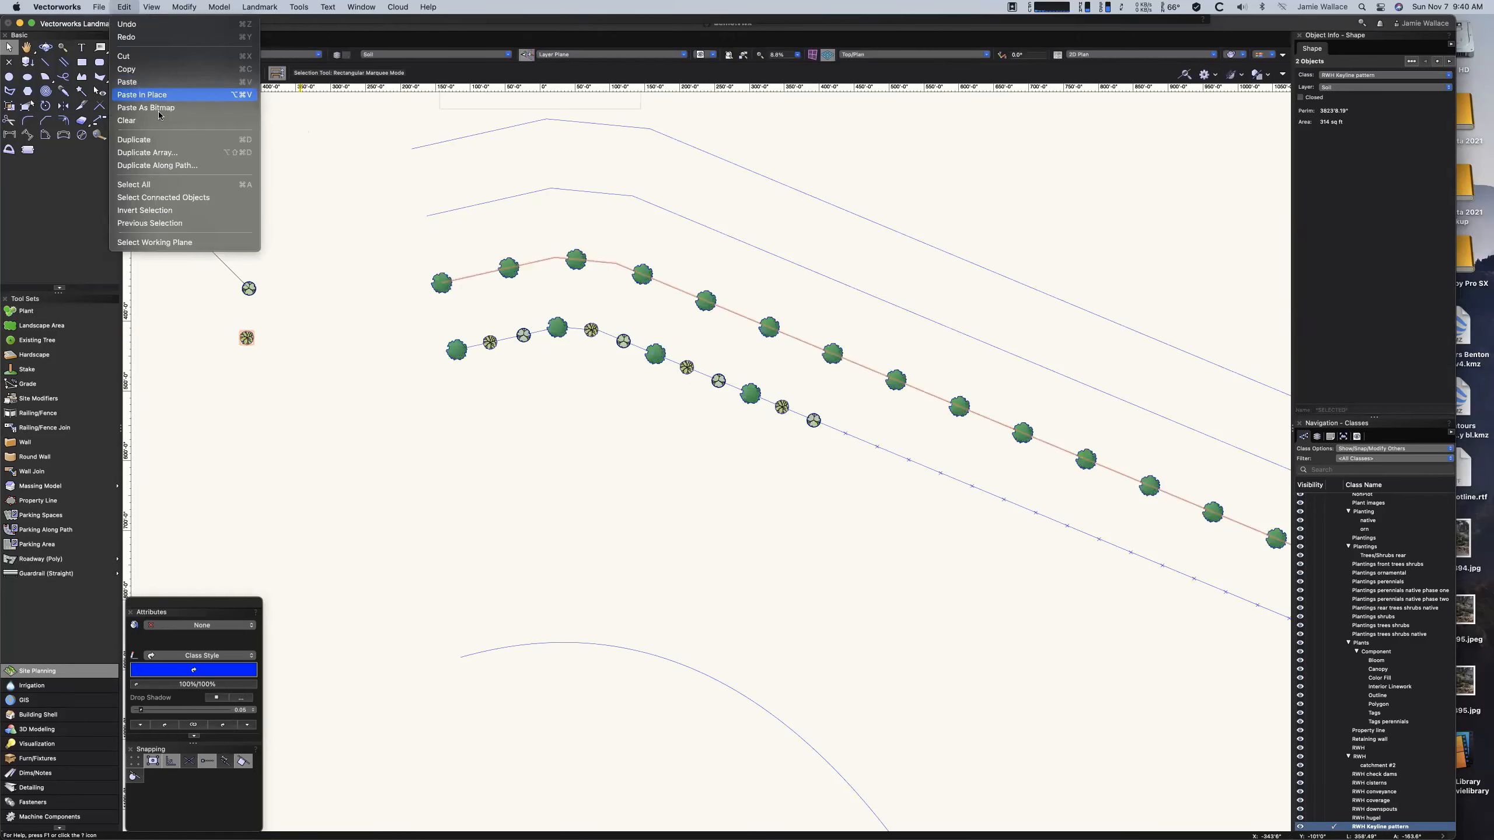
{"action": "left_click", "coordinate": [157, 165]}
{"action": "type", "text": "30m"}
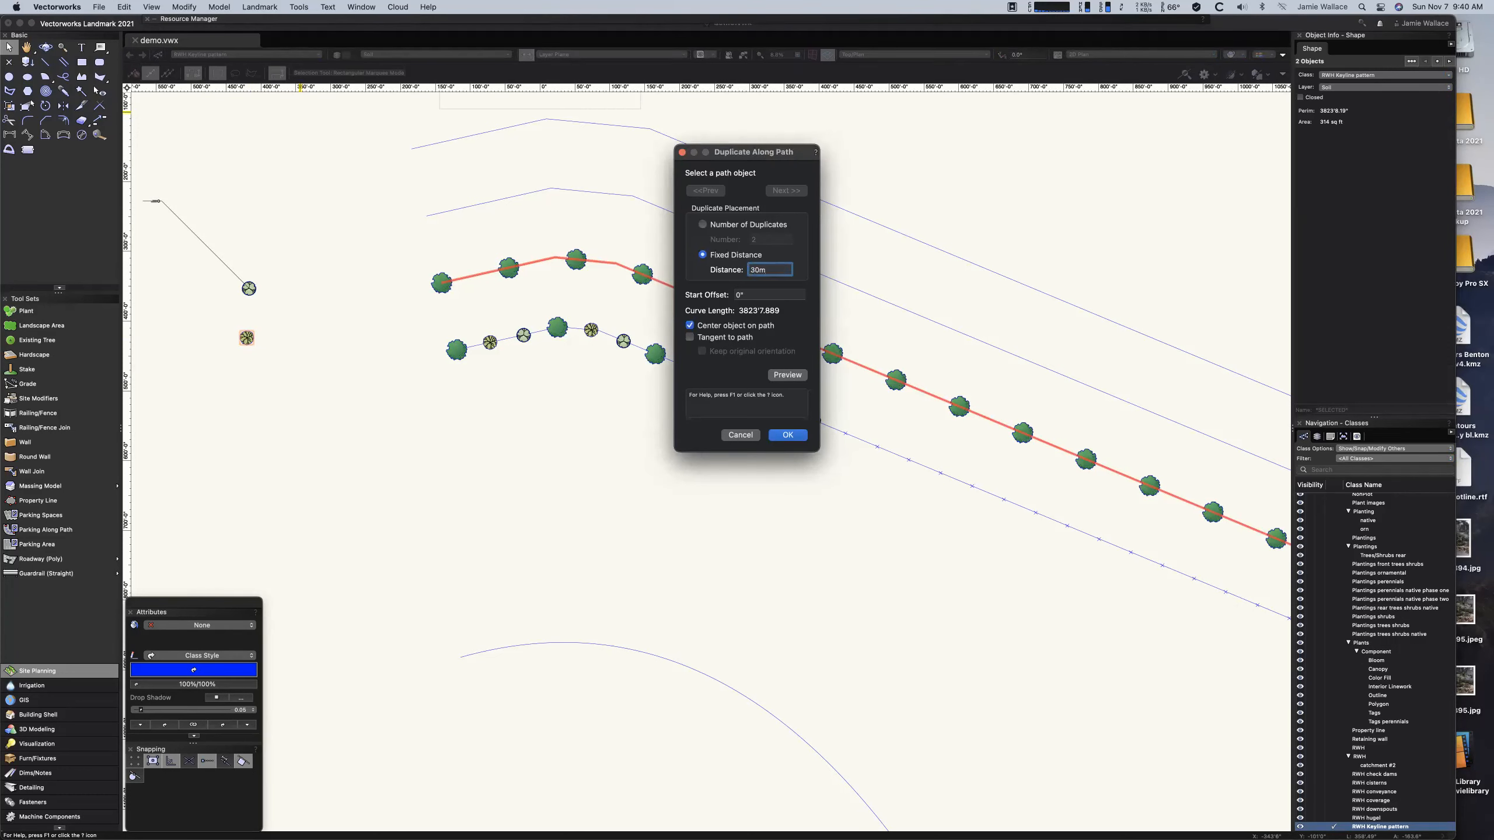
{"action": "key", "text": "Tab"}
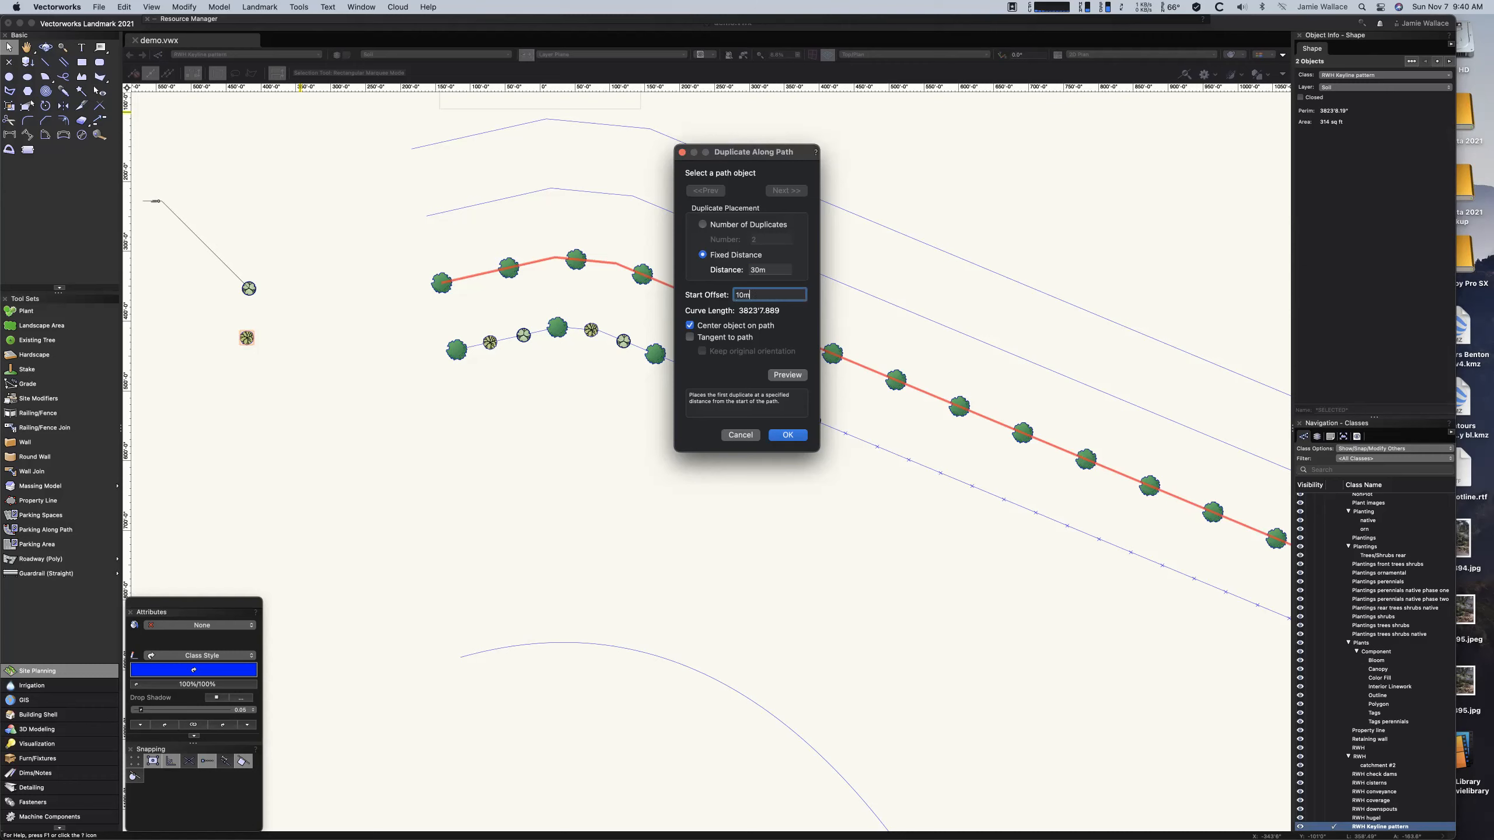
{"action": "left_click", "coordinate": [787, 375]}
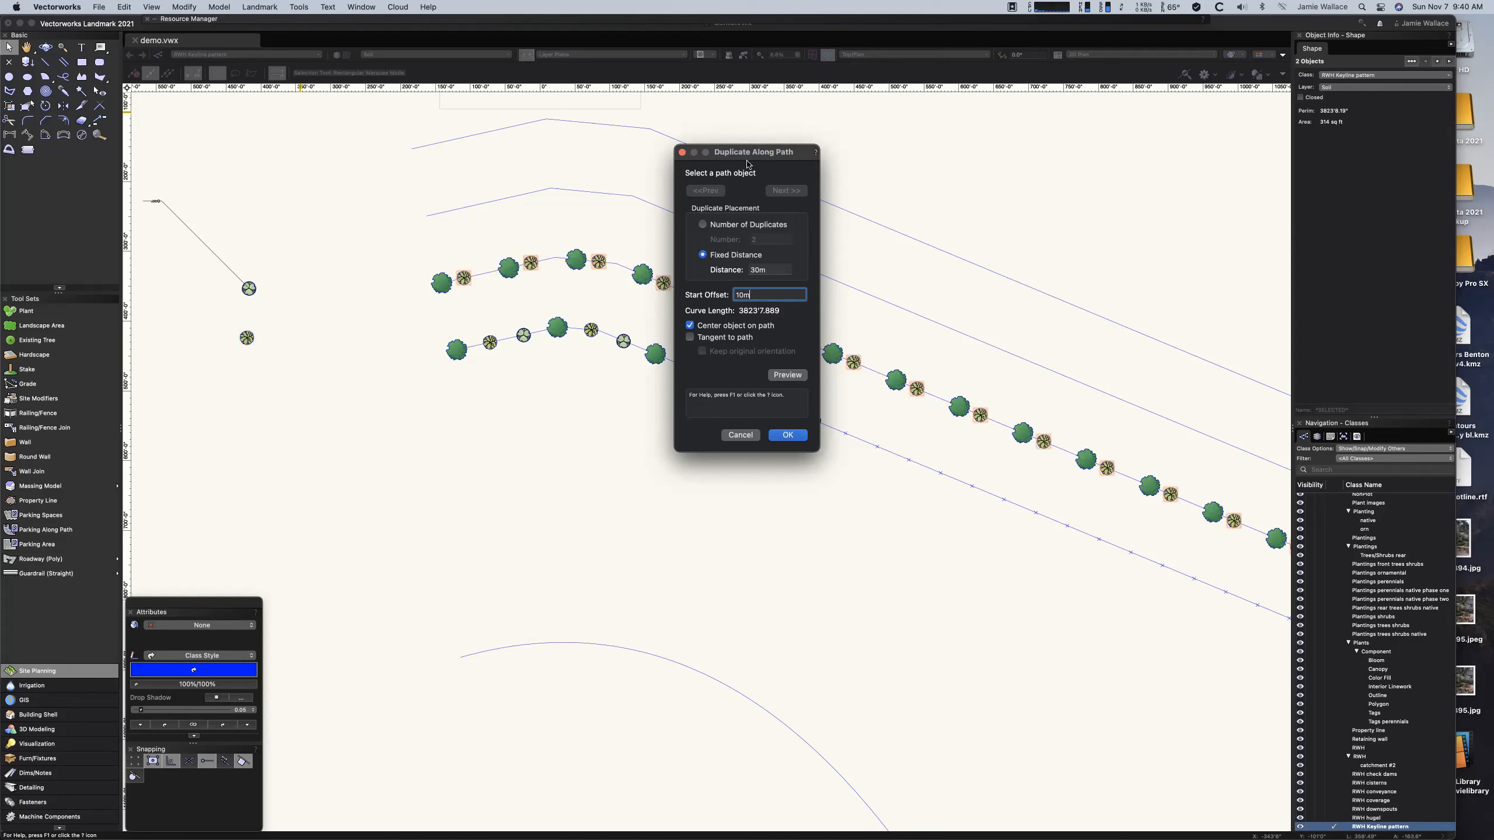
{"action": "left_click", "coordinate": [787, 434]}
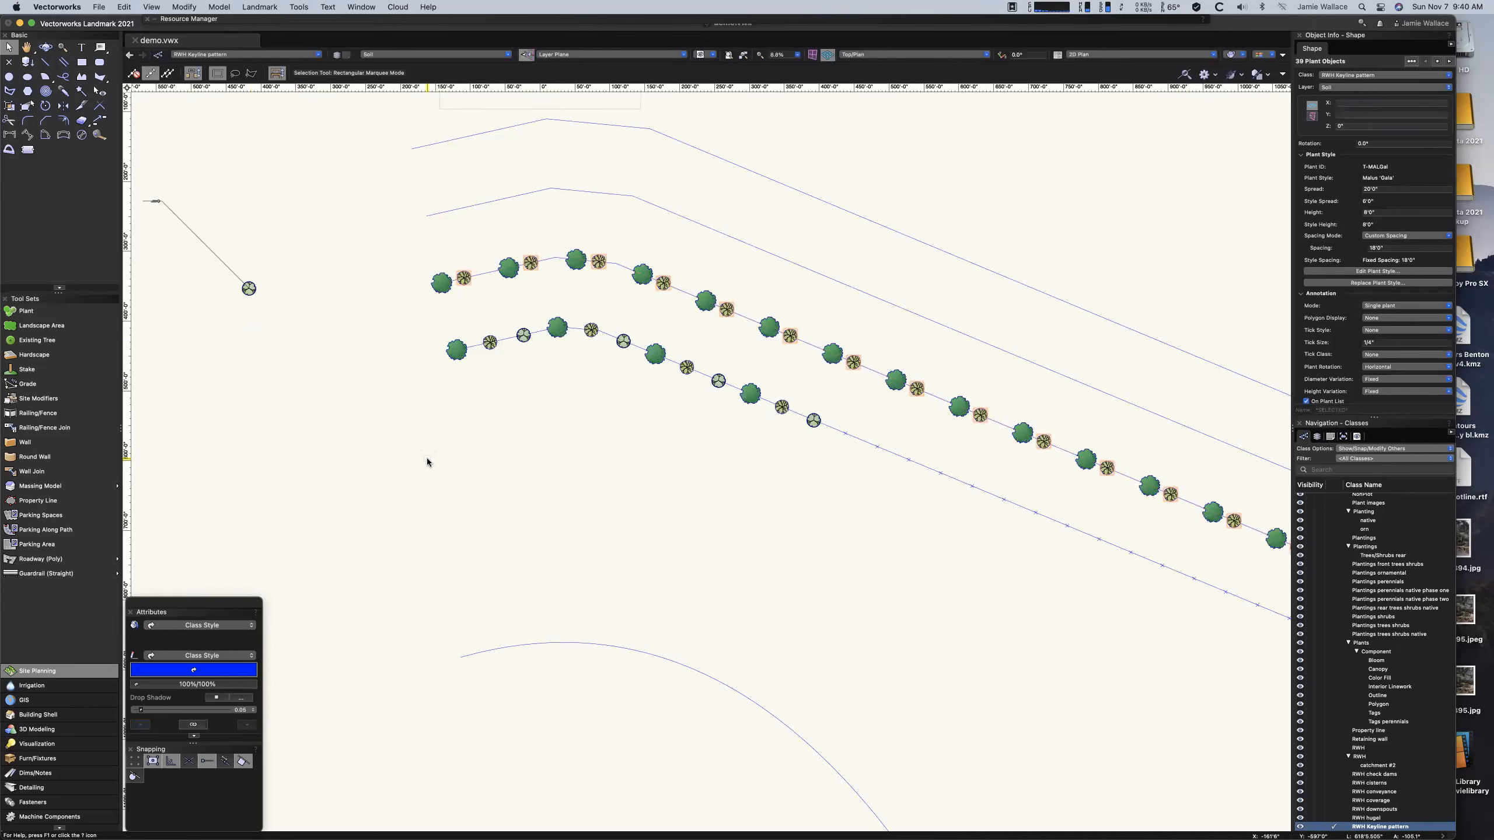
Duplicate the Cornus mas sample along the Alnus and Malus keyline at a fixed 30m distance with a 20m start offset.
{"action": "left_click", "coordinate": [249, 288]}
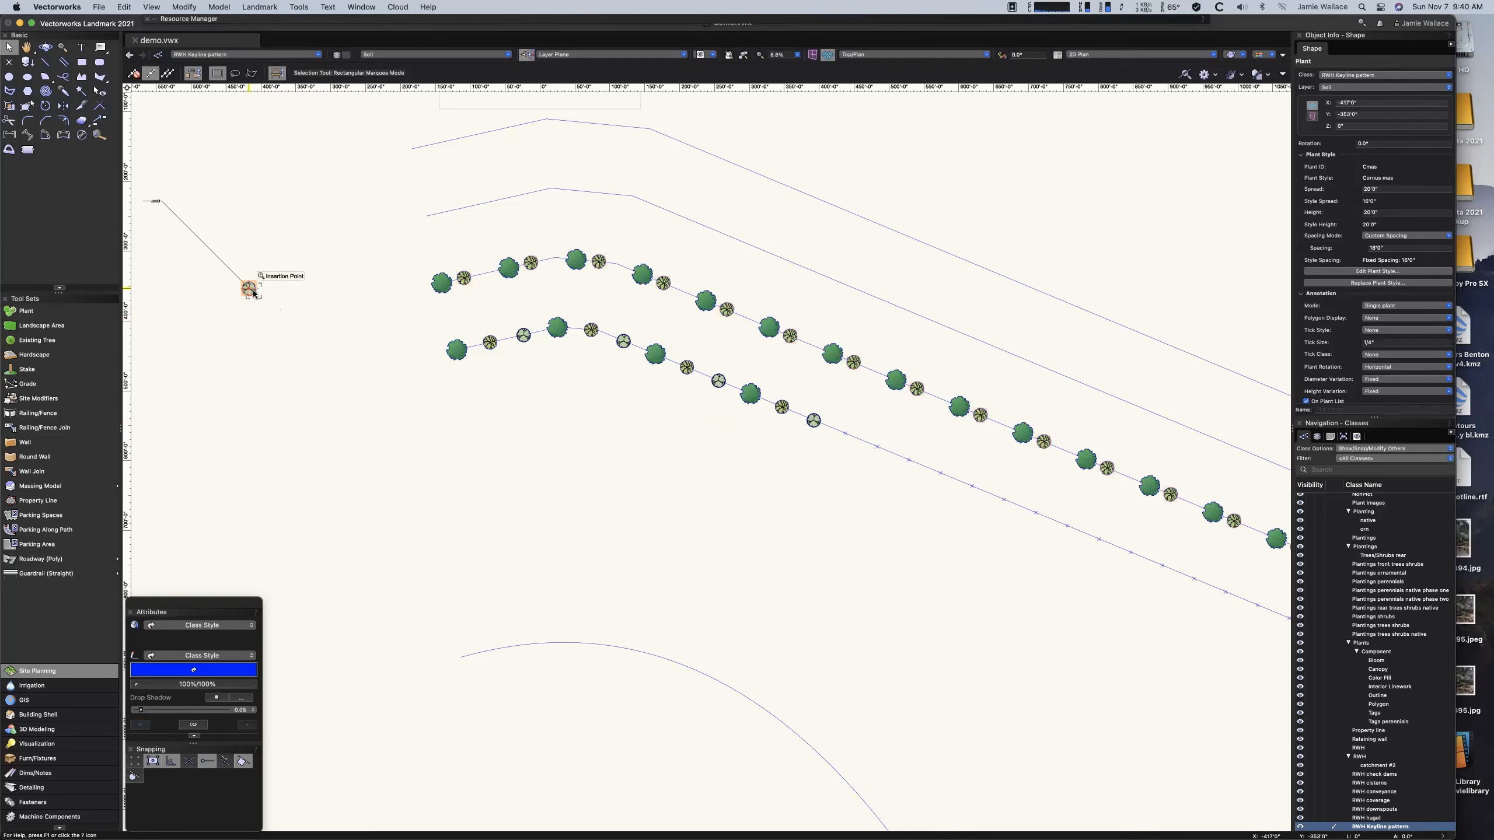
{"action": "left_click", "coordinate": [615, 263], "text": "shift"}
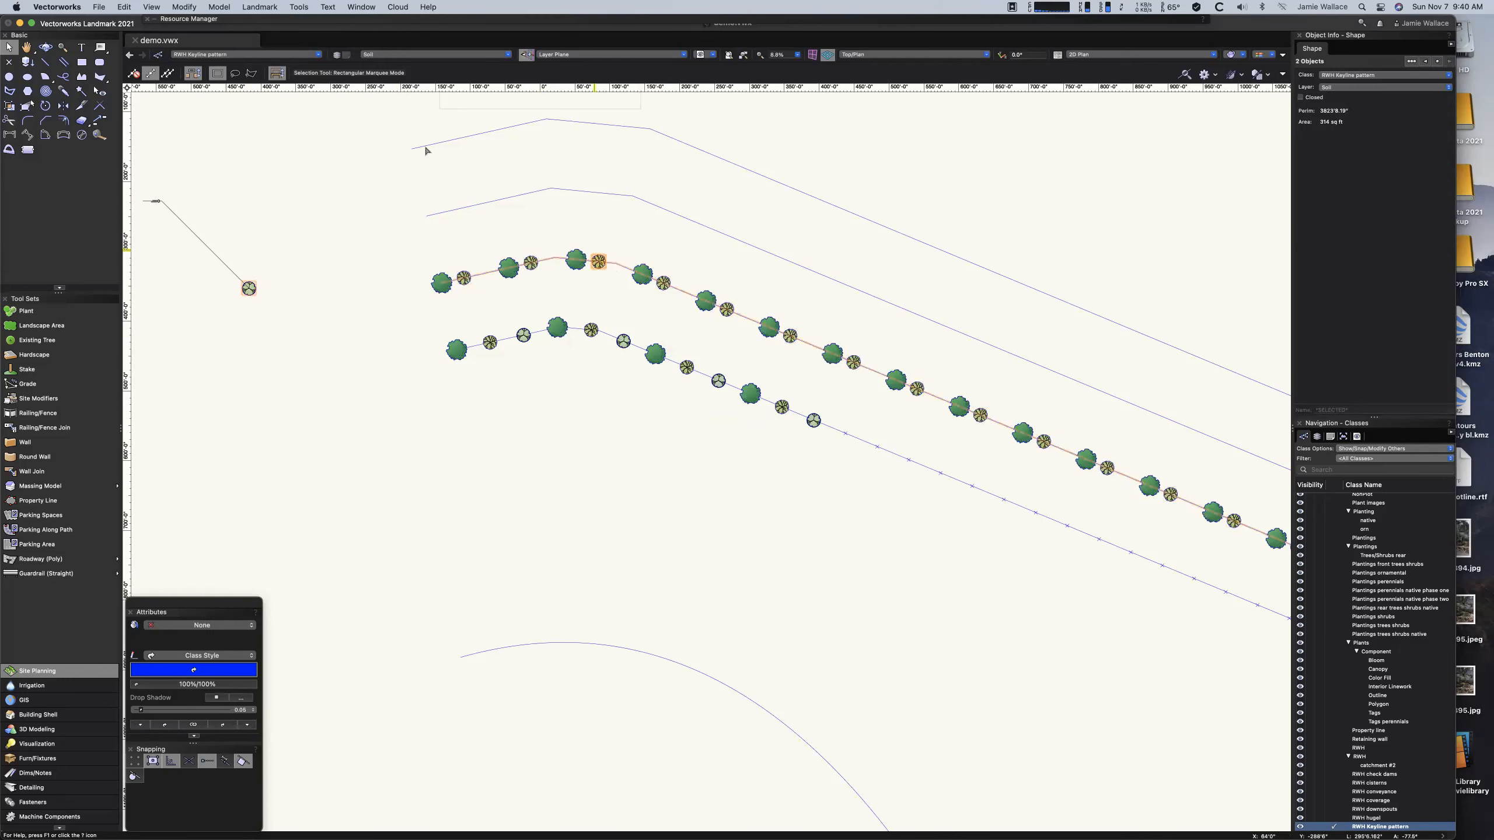
{"action": "left_click", "coordinate": [130, 10]}
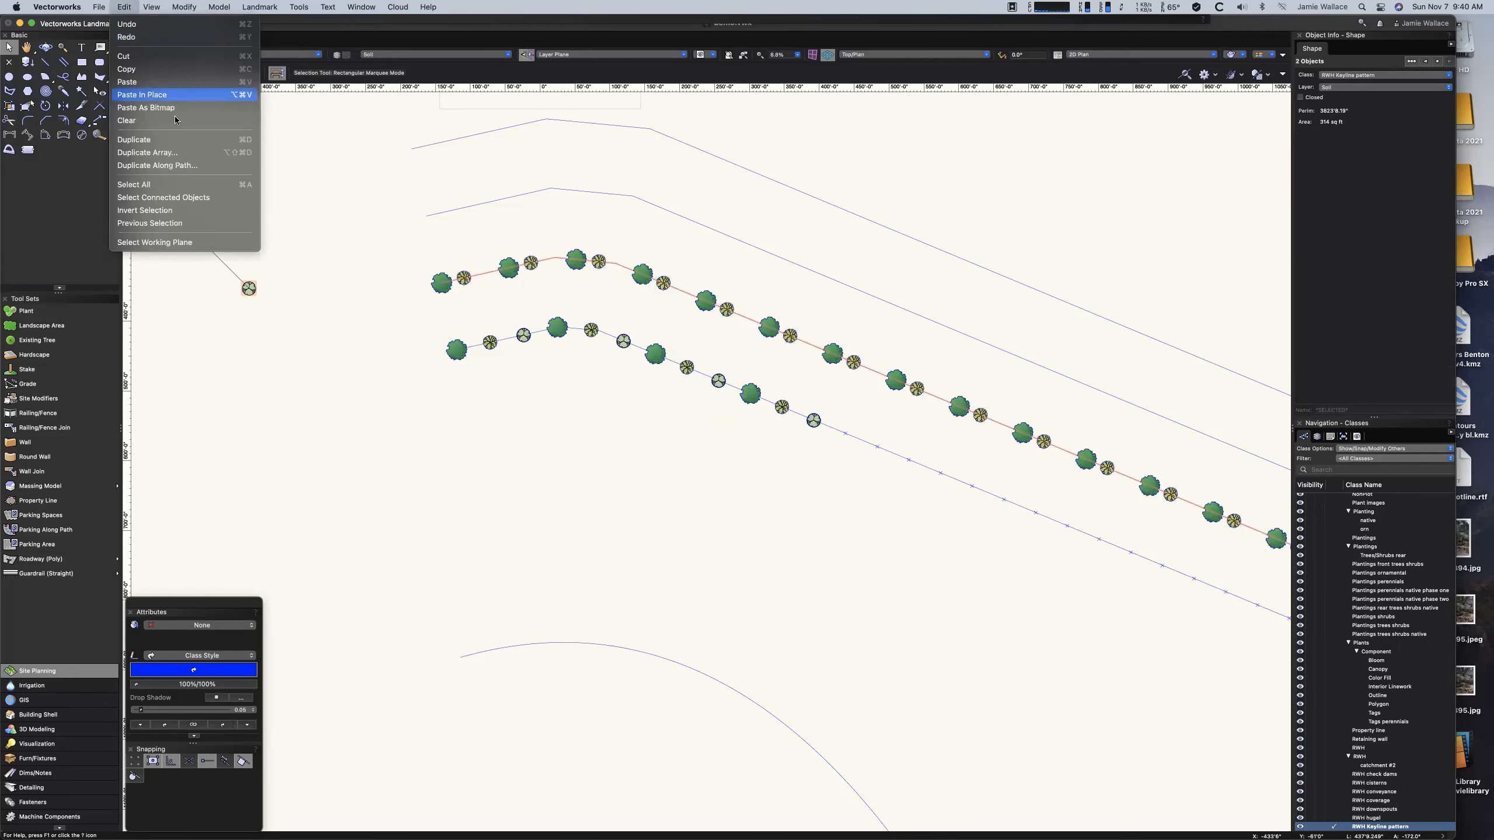
{"action": "left_click", "coordinate": [199, 167]}
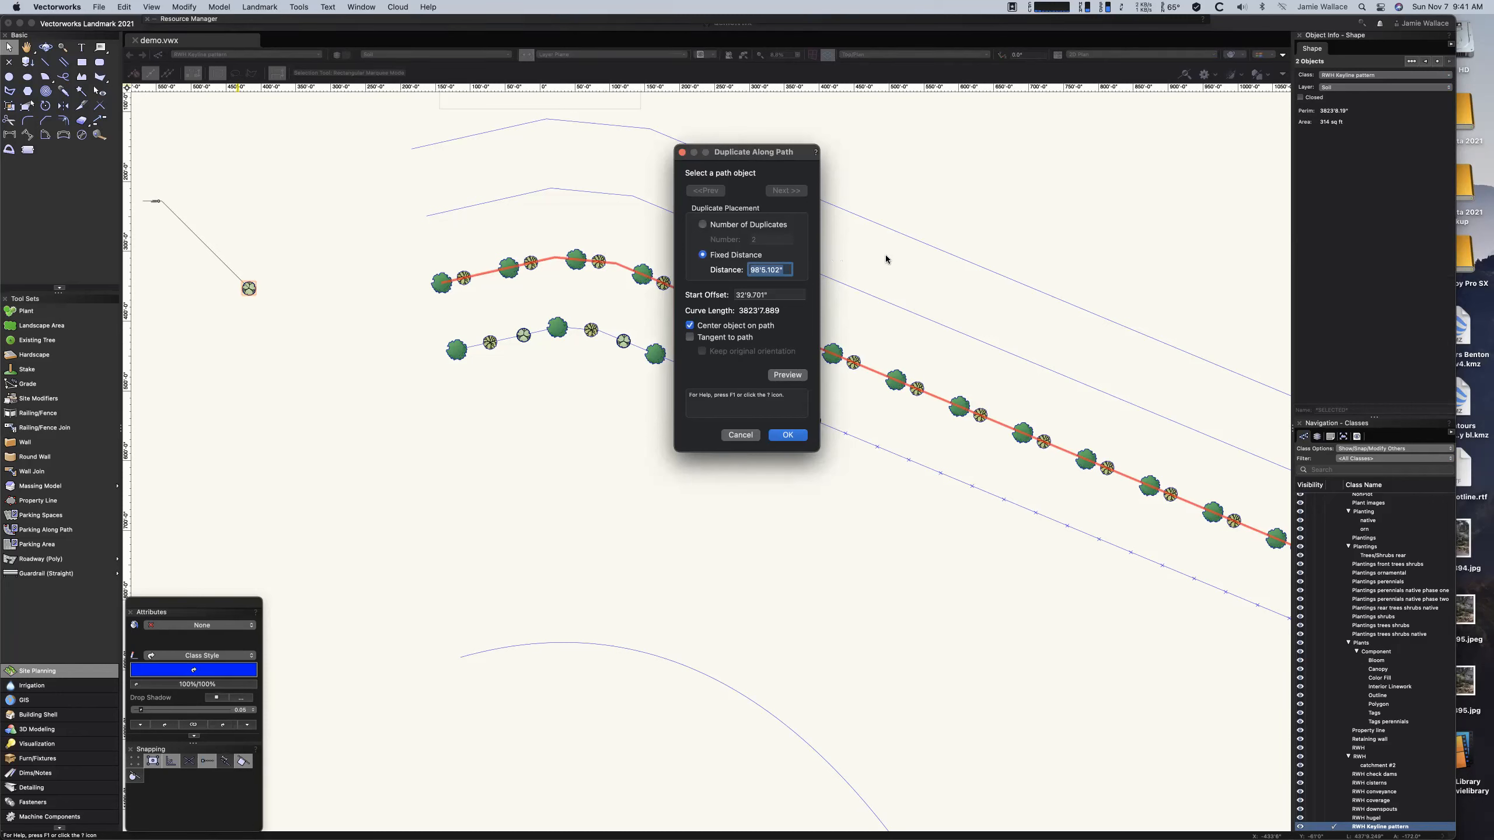
{"action": "type", "text": "30m"}
{"action": "key", "text": "Tab"}
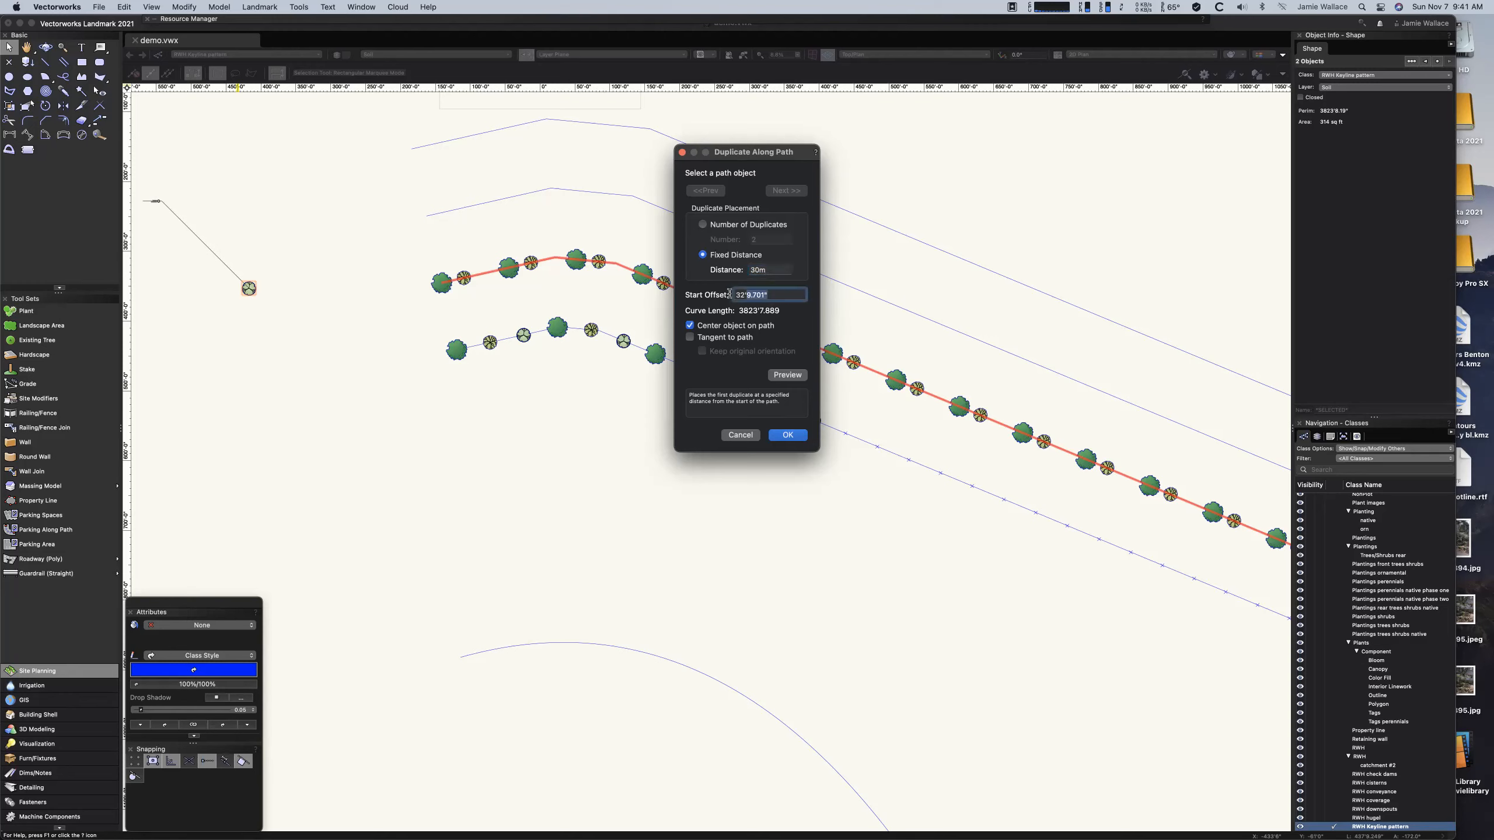
{"action": "type", "text": "20m"}
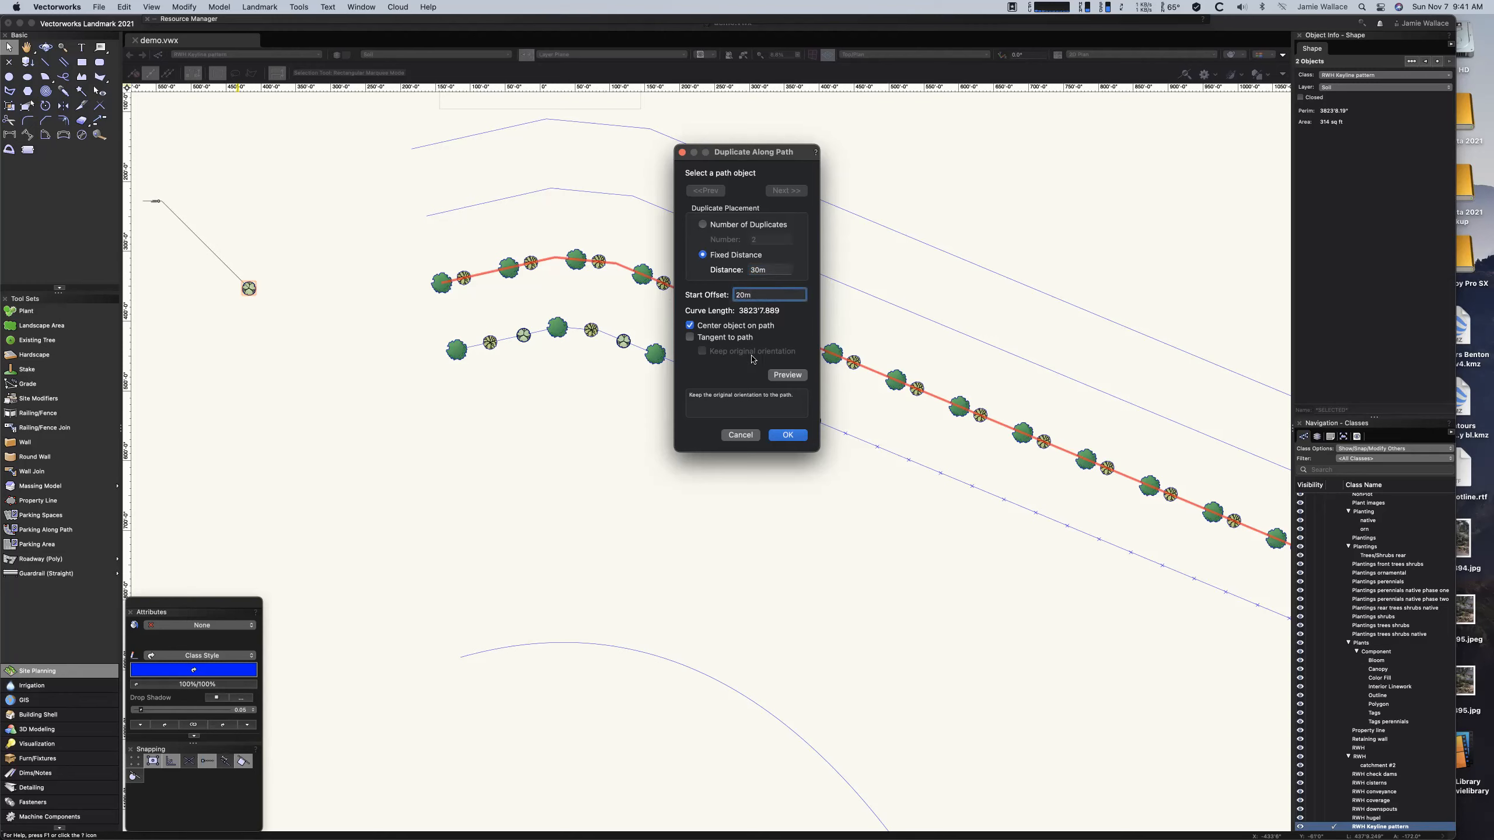
{"action": "left_click", "coordinate": [784, 376]}
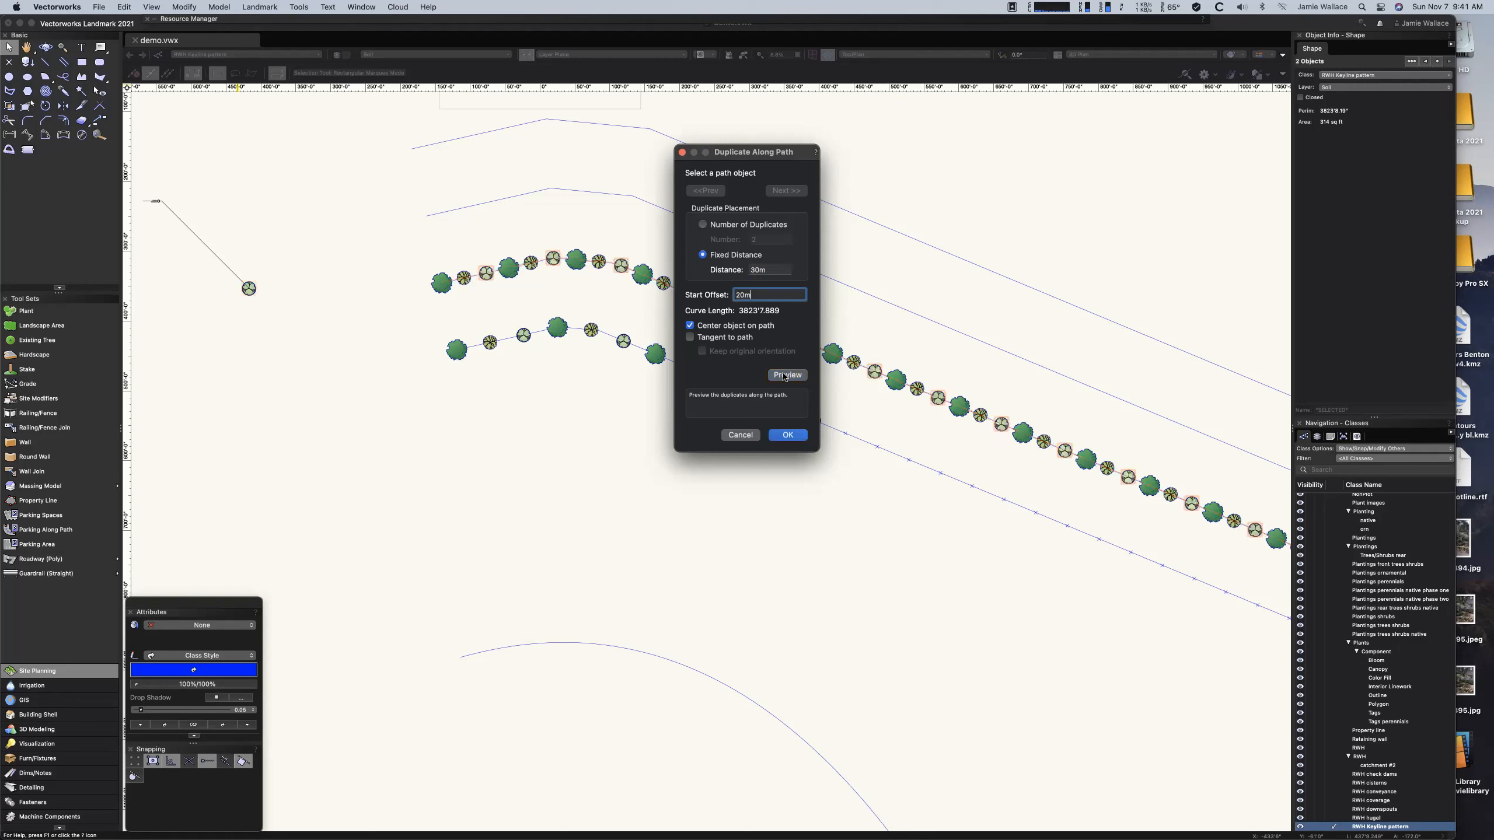
{"action": "left_click", "coordinate": [787, 435]}
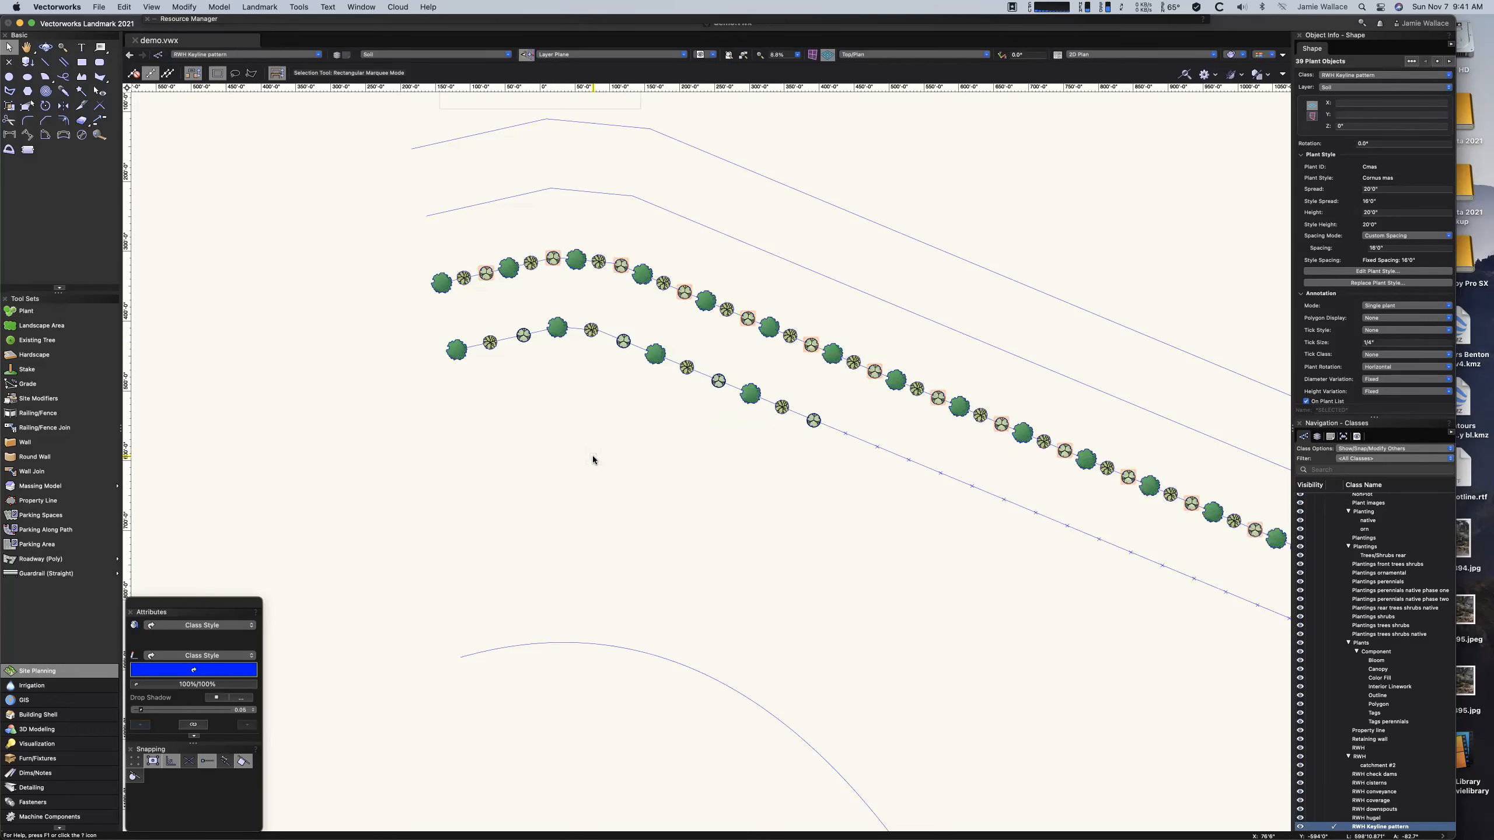
Combine the selected Cornus mas duplicates into a single plant object with Change Plant Grouping.
{"action": "scroll", "coordinate": [593, 456], "scroll_direction": "down", "scroll_amount": 1}
{"action": "scroll", "coordinate": [593, 456], "scroll_direction": "down", "scroll_amount": 1}
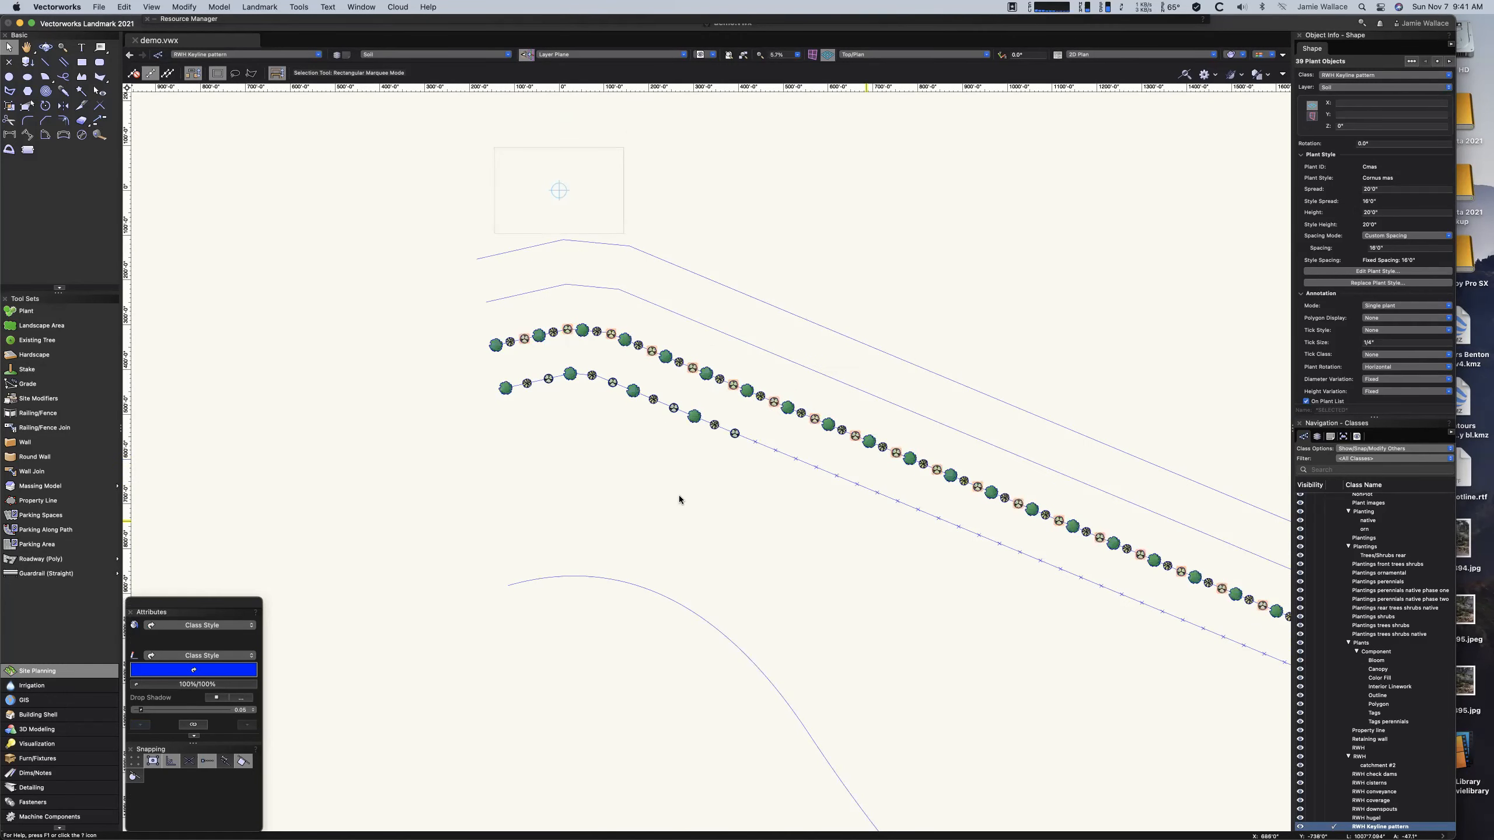
{"action": "scroll", "coordinate": [476, 449], "scroll_direction": "down", "scroll_amount": 4}
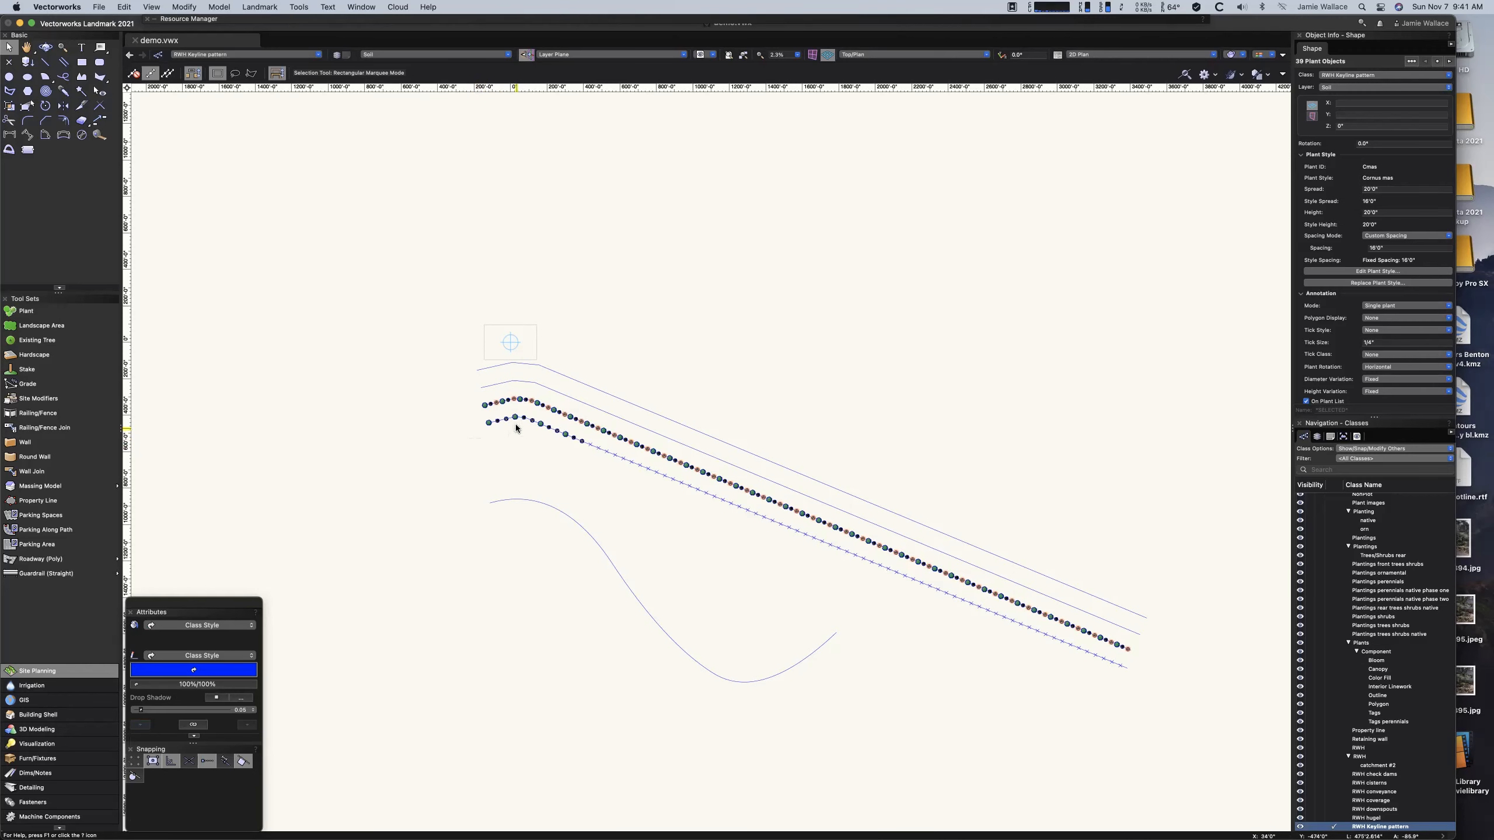
{"action": "scroll", "coordinate": [518, 431], "scroll_direction": "up", "scroll_amount": 5}
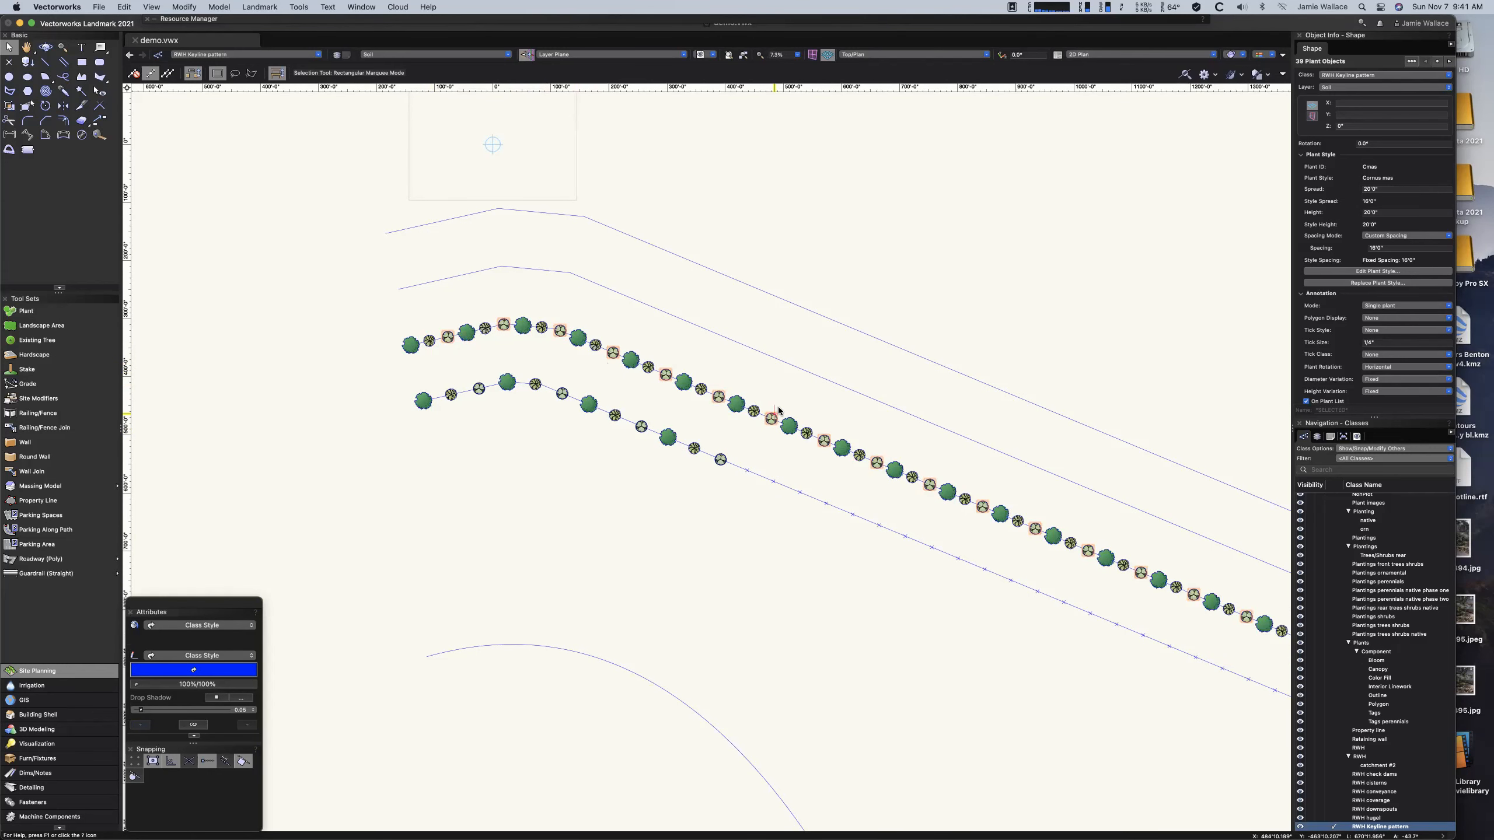
{"action": "left_click", "coordinate": [266, 8]}
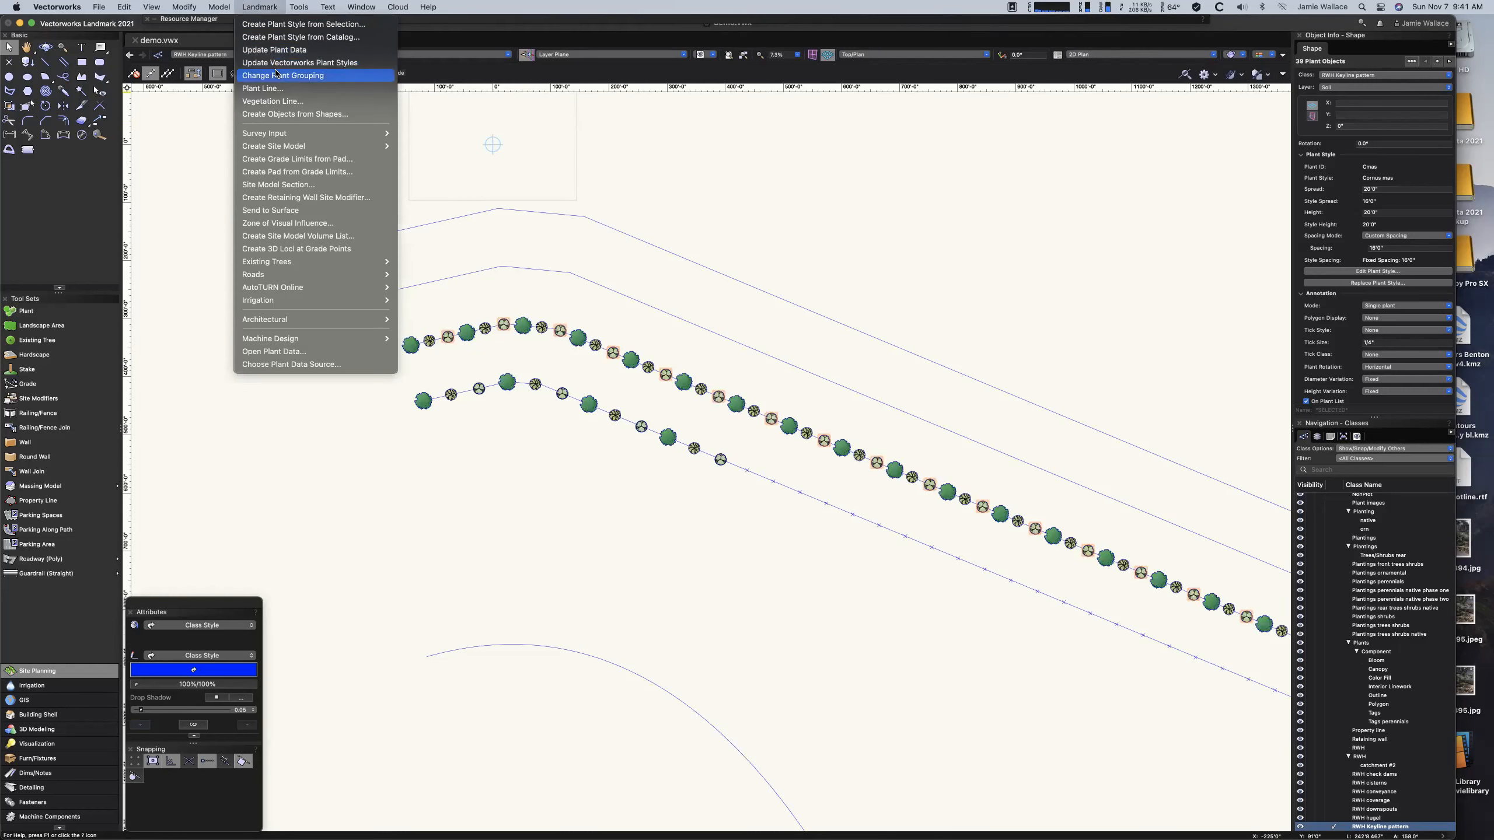
{"action": "left_click", "coordinate": [271, 104]}
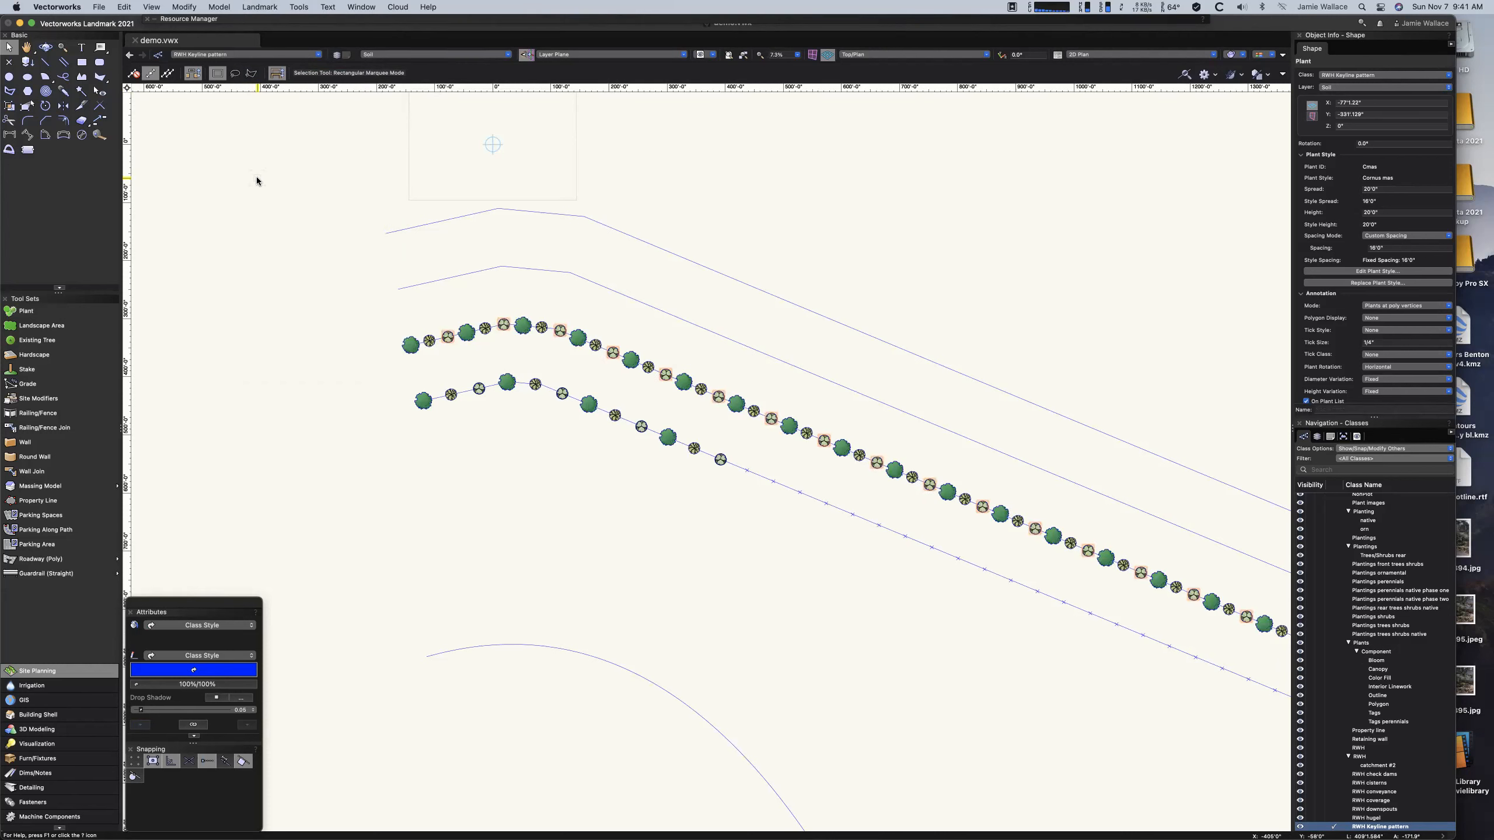
Import the Latin-common-sched data tag from the browsed document into open space below the planted keylines, preserving the folder hierarchy.
{"action": "left_click", "coordinate": [238, 22]}
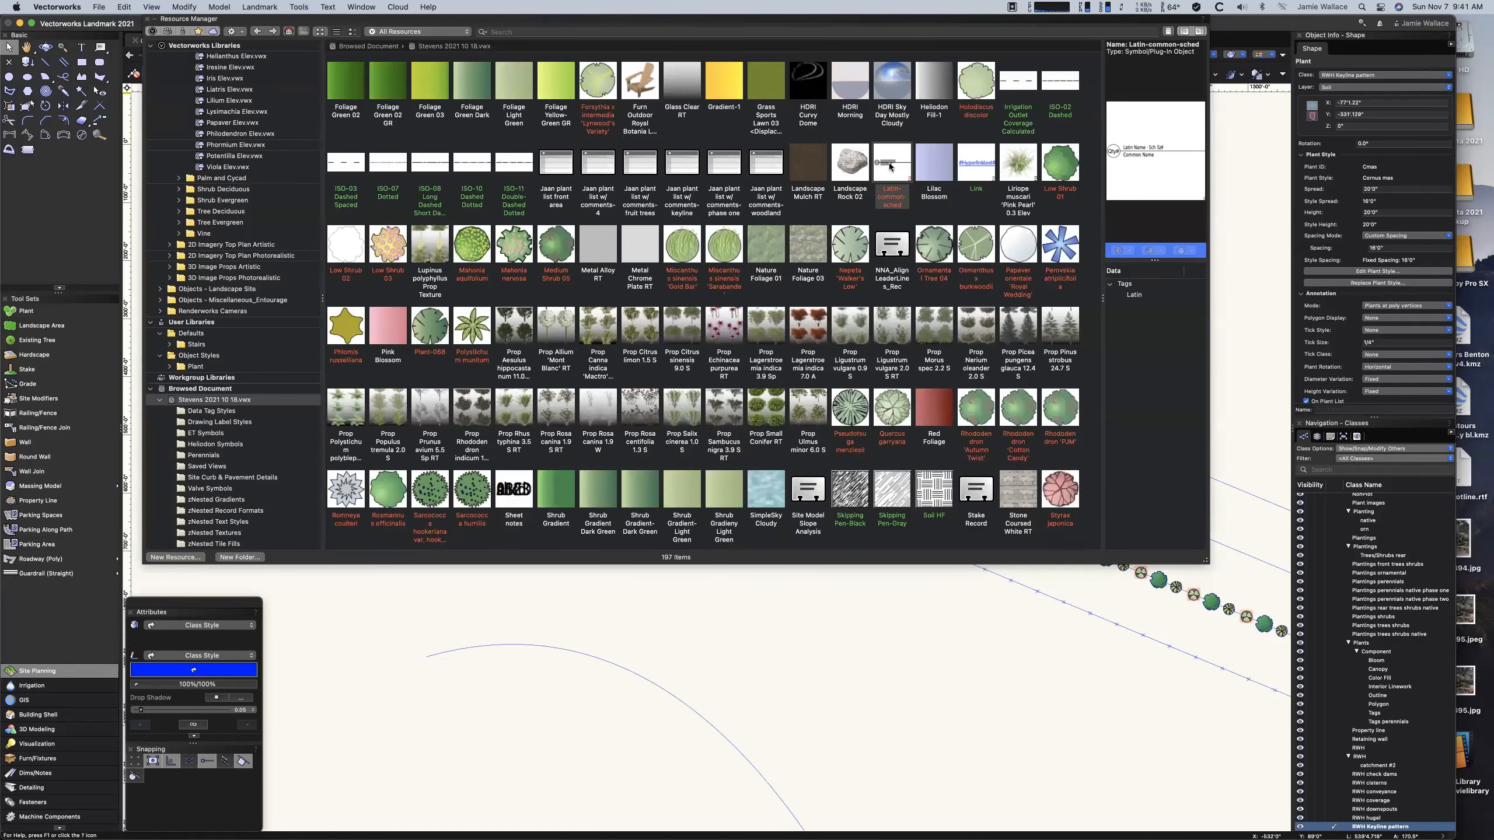
{"action": "left_click_drag", "start_coordinate": [891, 167], "coordinate": [724, 616]}
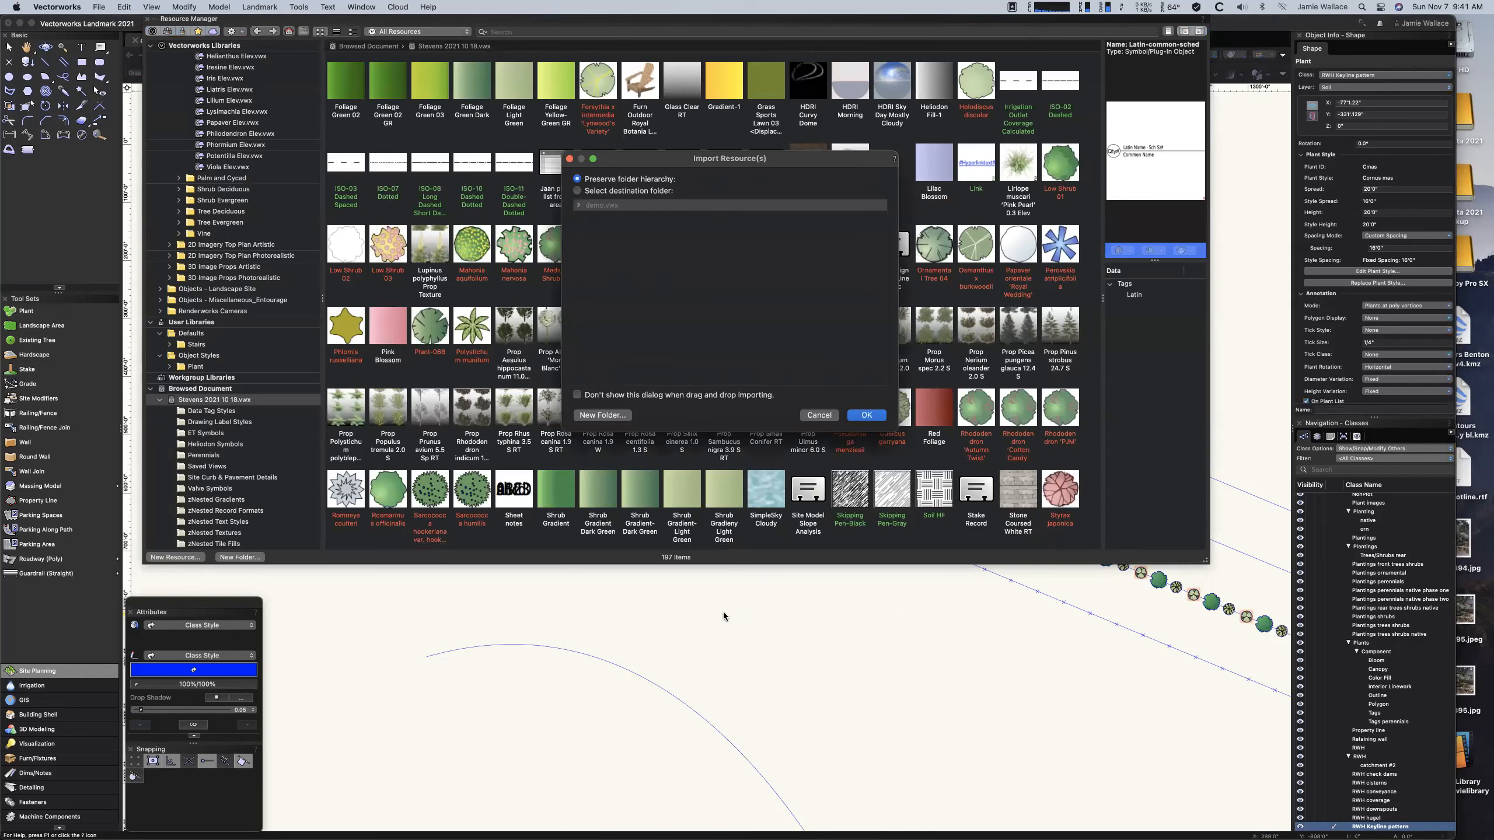
{"action": "left_click", "coordinate": [867, 415]}
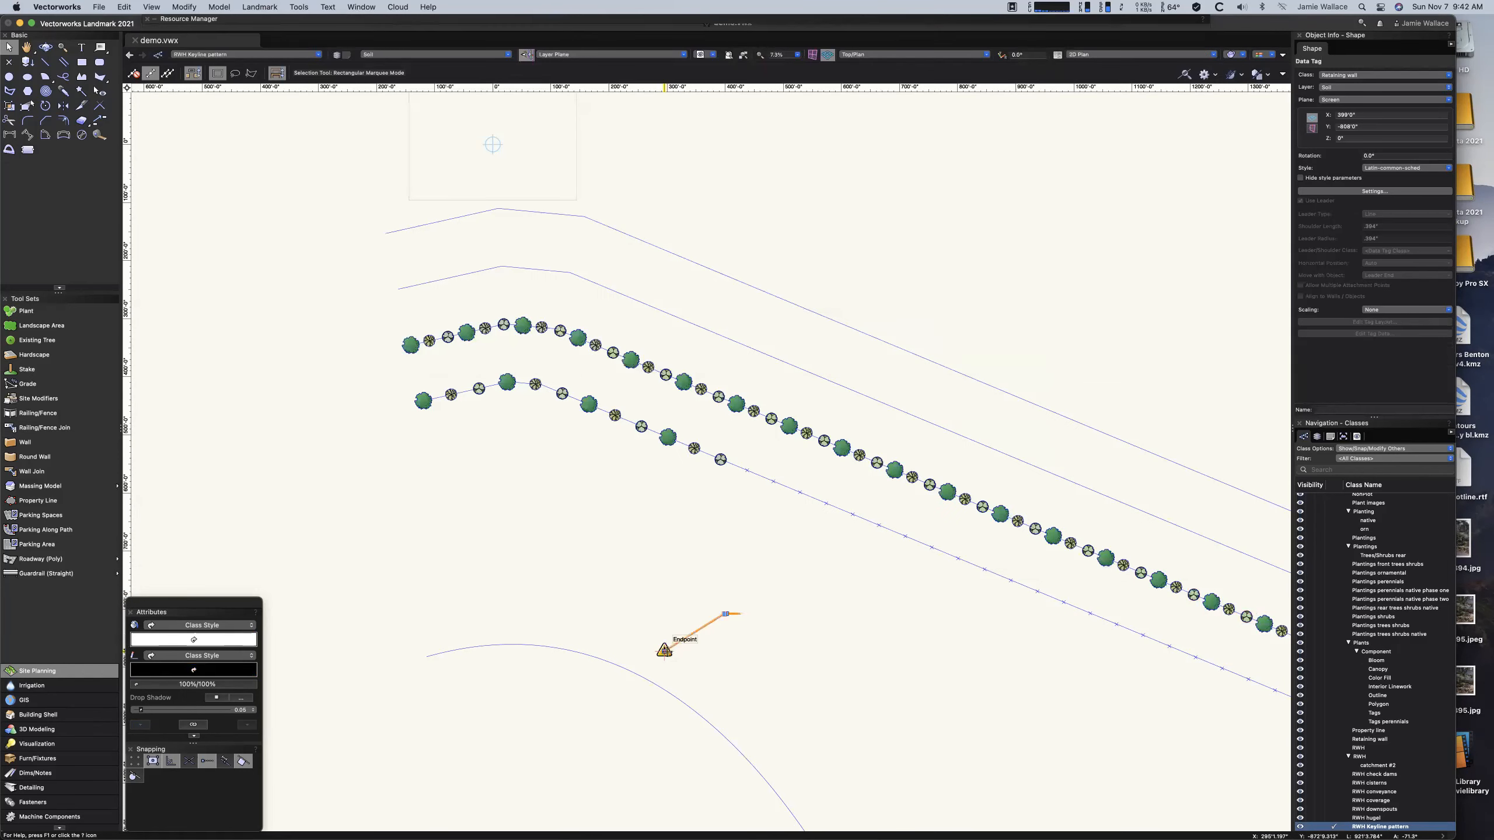
Attach the data tag's leader to the first Alnus rubra in the upper planted row and place the tag just beyond the row's start.
{"action": "left_click", "coordinate": [664, 650]}
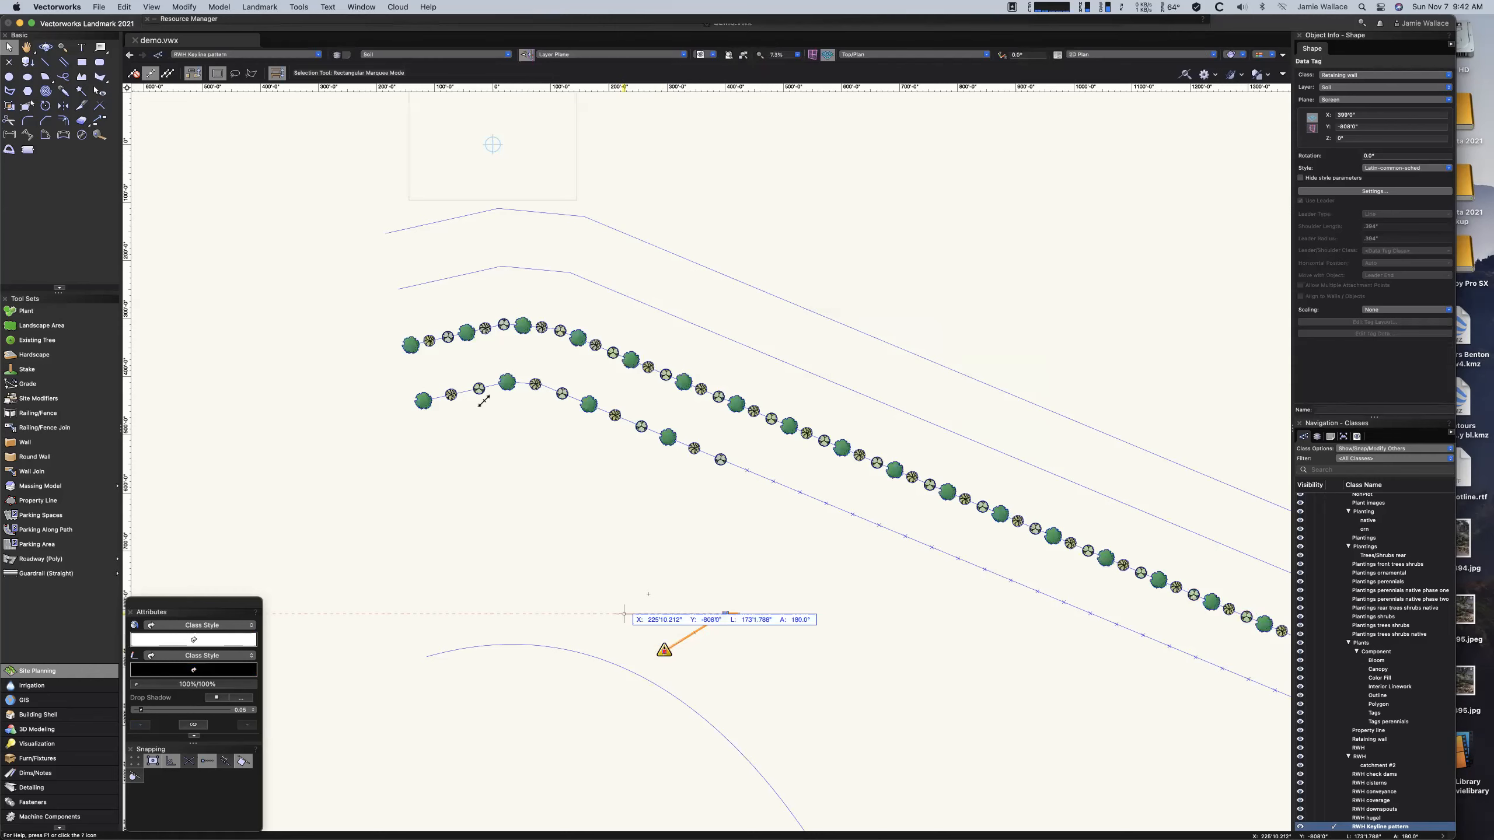
{"action": "left_click", "coordinate": [410, 346]}
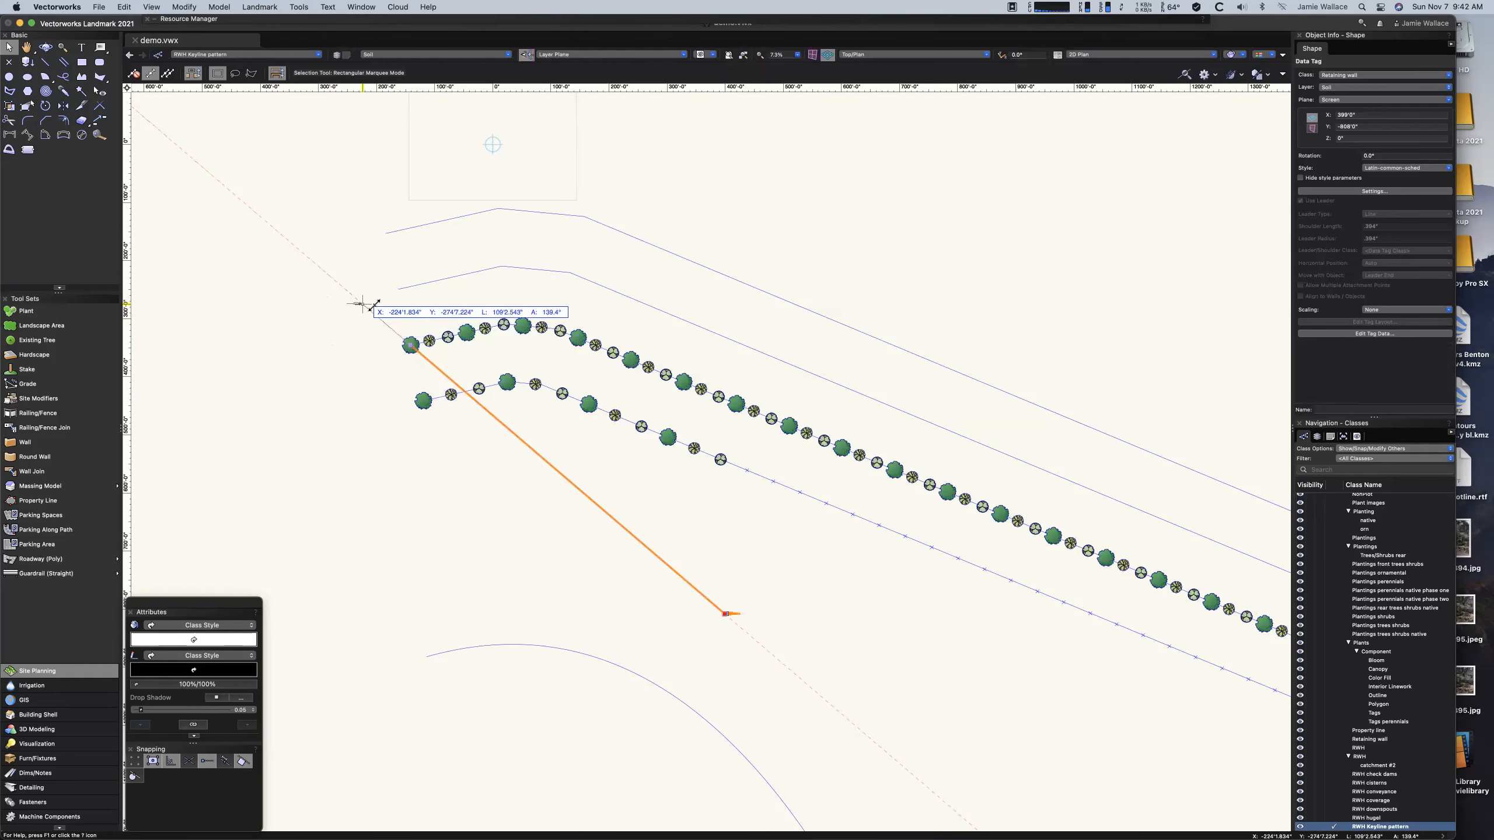
{"action": "left_click", "coordinate": [385, 319]}
{"action": "scroll", "coordinate": [386, 321], "scroll_direction": "up", "scroll_amount": 5}
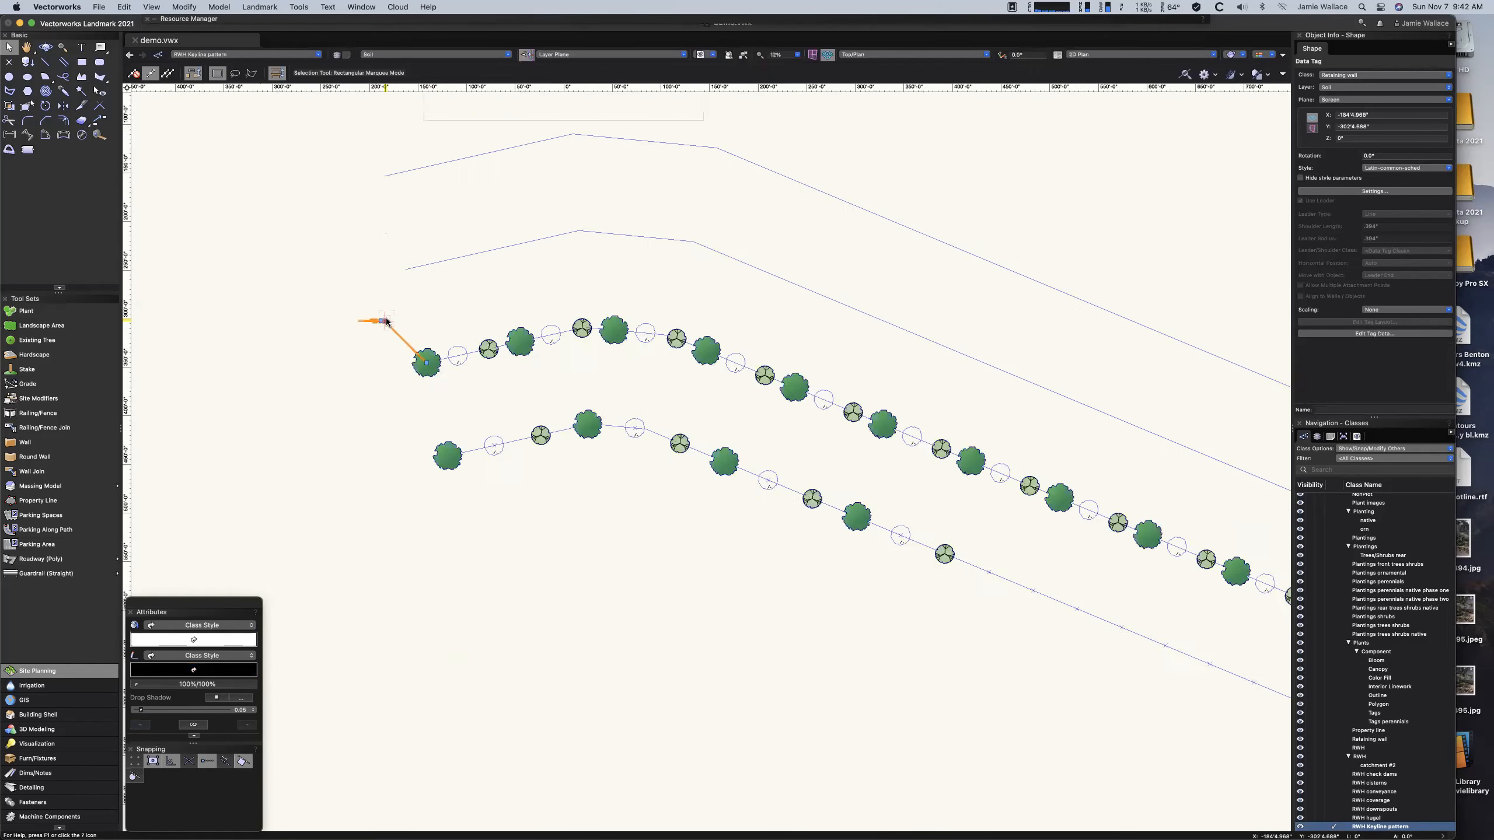
{"action": "scroll", "coordinate": [386, 322], "scroll_direction": "up", "scroll_amount": 1}
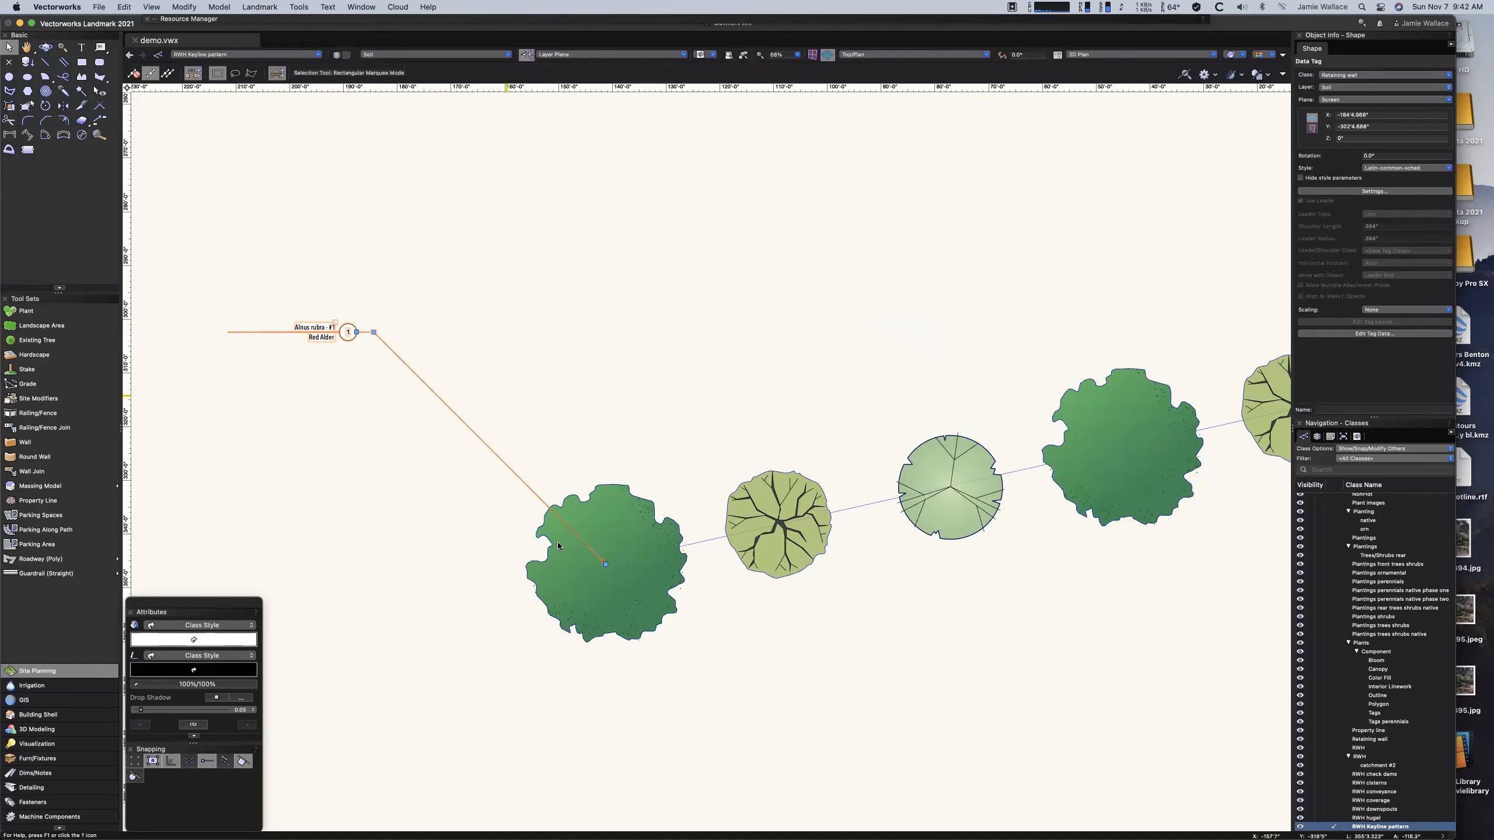
Reattach the tag's leader from the Alnus rubra to the first Cornus mas in the upper planted row.
{"action": "left_click_drag", "start_coordinate": [605, 563], "coordinate": [940, 488]}
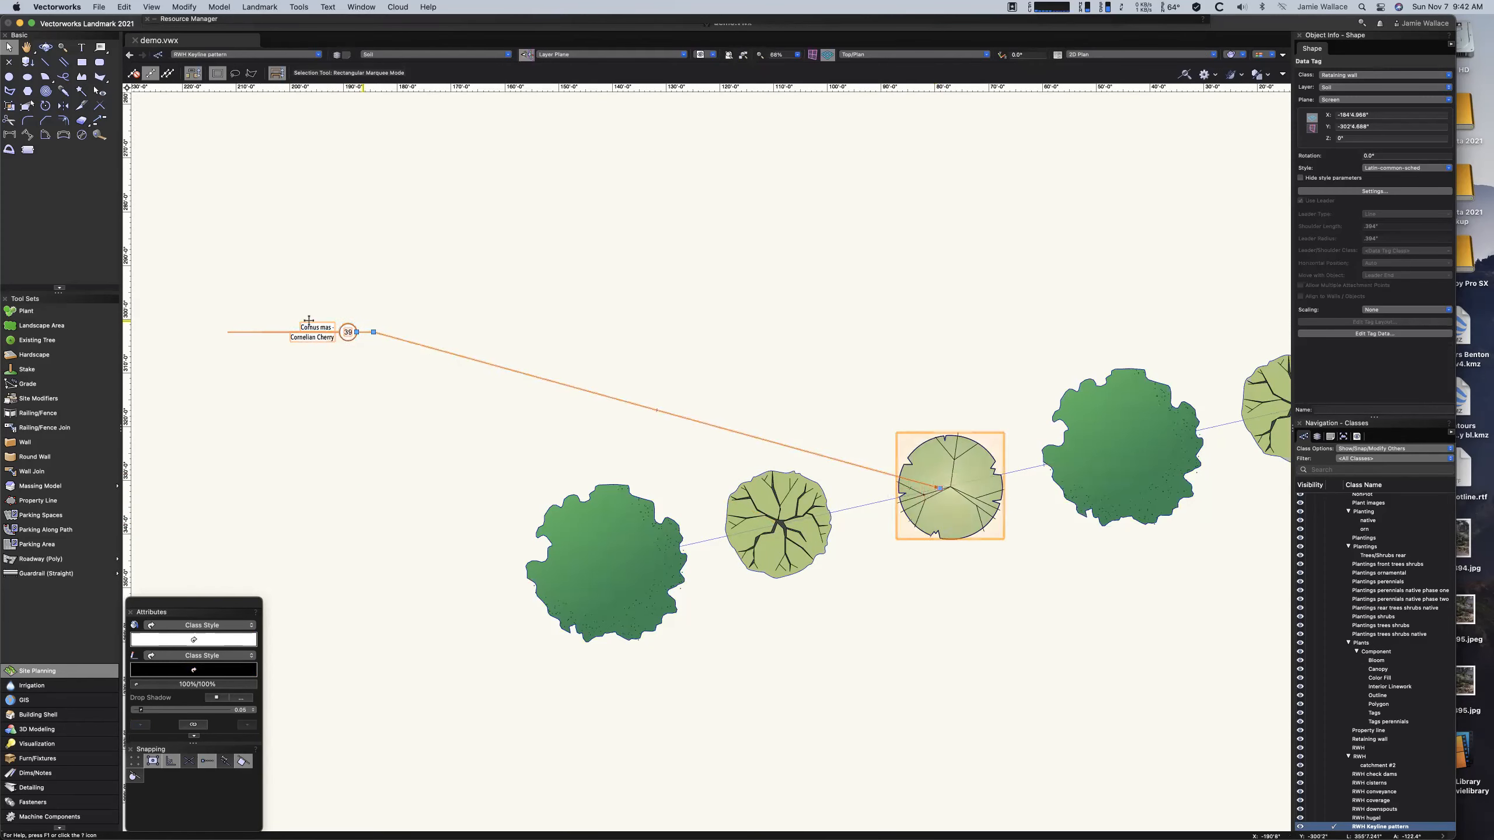
{"action": "scroll", "coordinate": [499, 271], "scroll_direction": "down", "scroll_amount": 4}
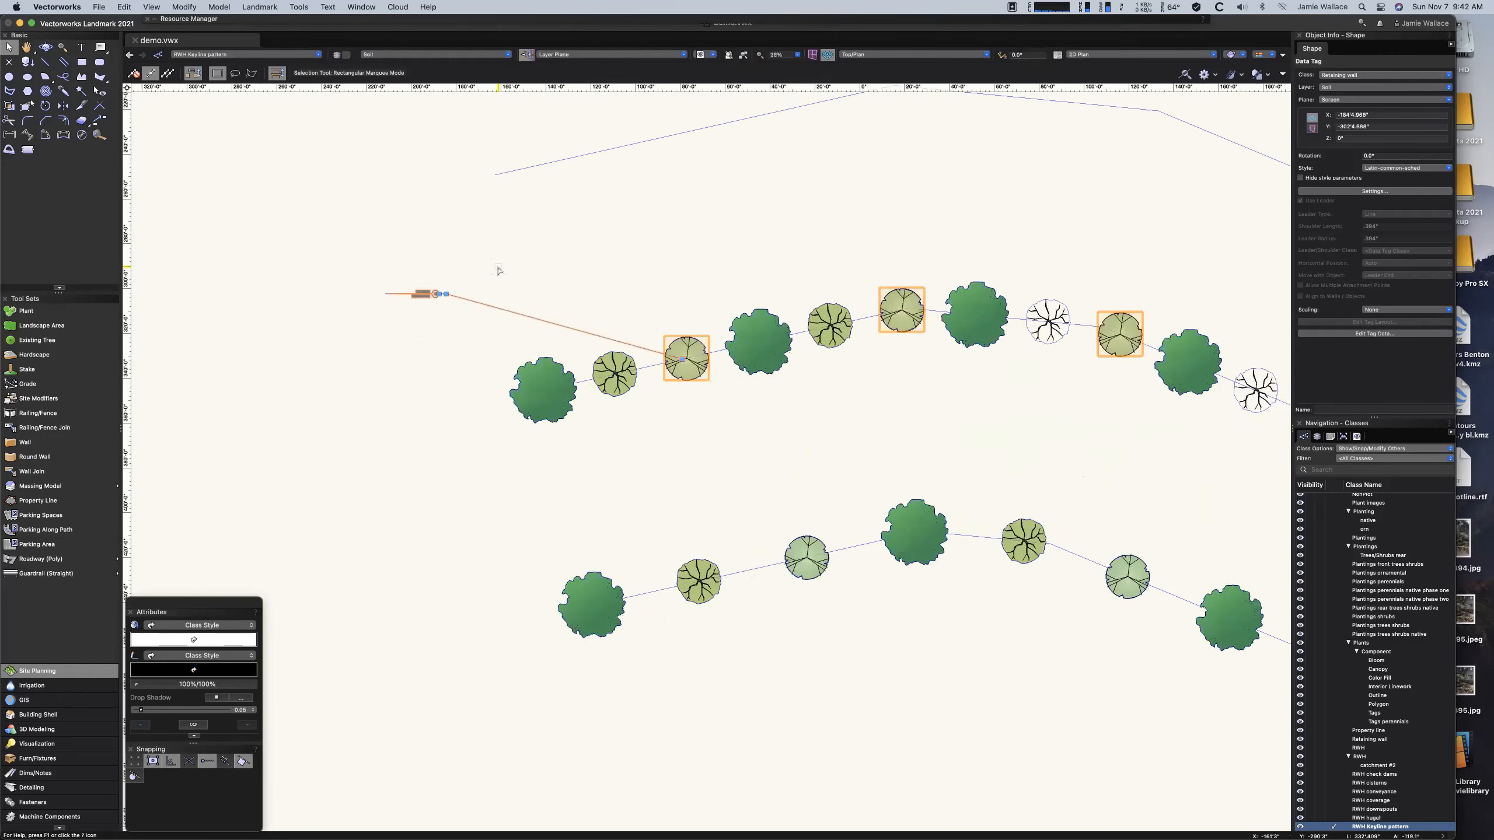
{"action": "scroll", "coordinate": [498, 271], "scroll_direction": "down", "scroll_amount": 4}
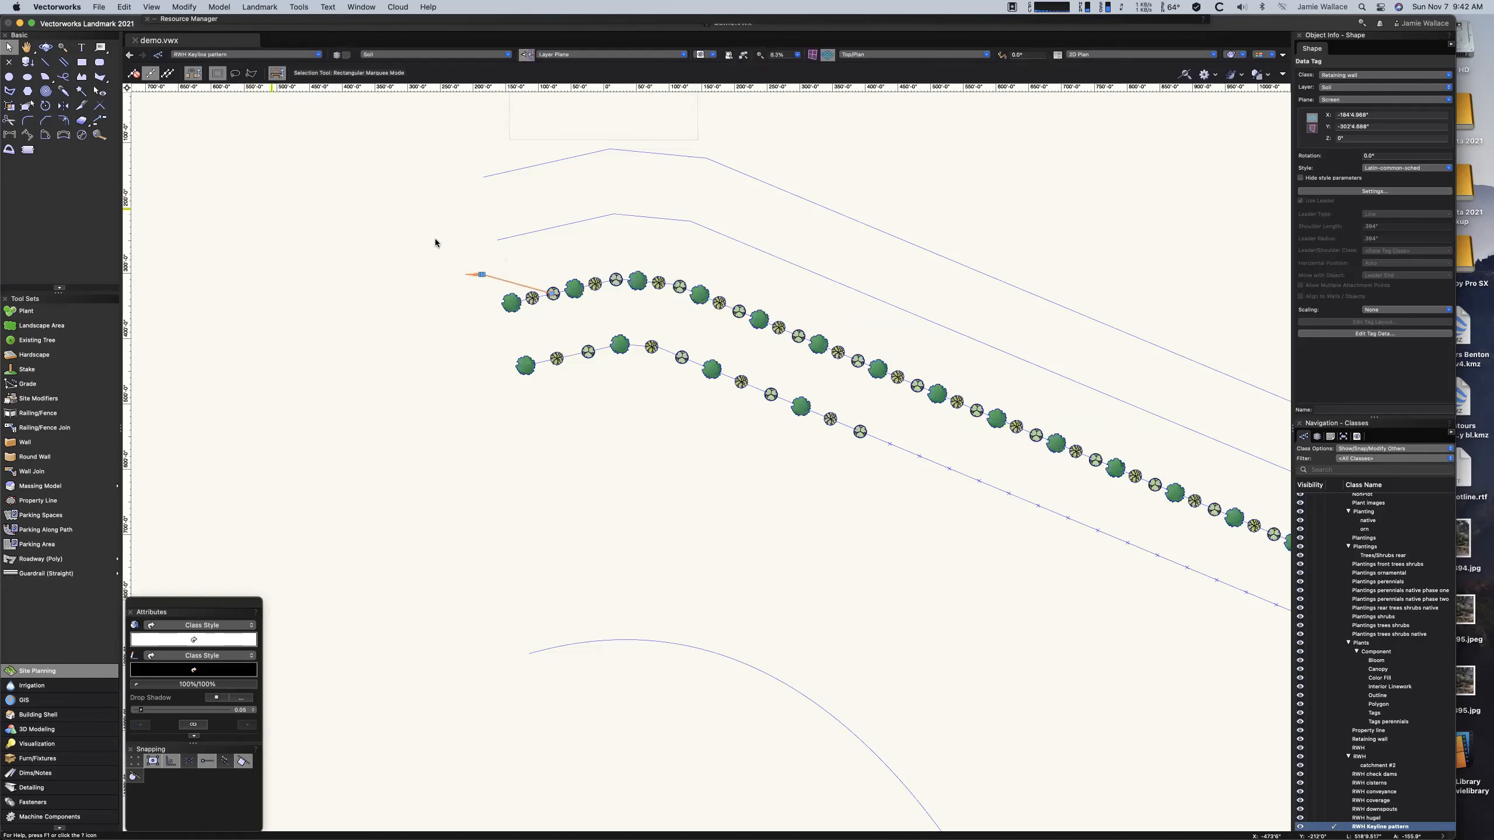
Select all Malus 'Gala' plants with Select Similar and combine them into a single plant object with Change Plant Grouping.
{"action": "left_click", "coordinate": [81, 91]}
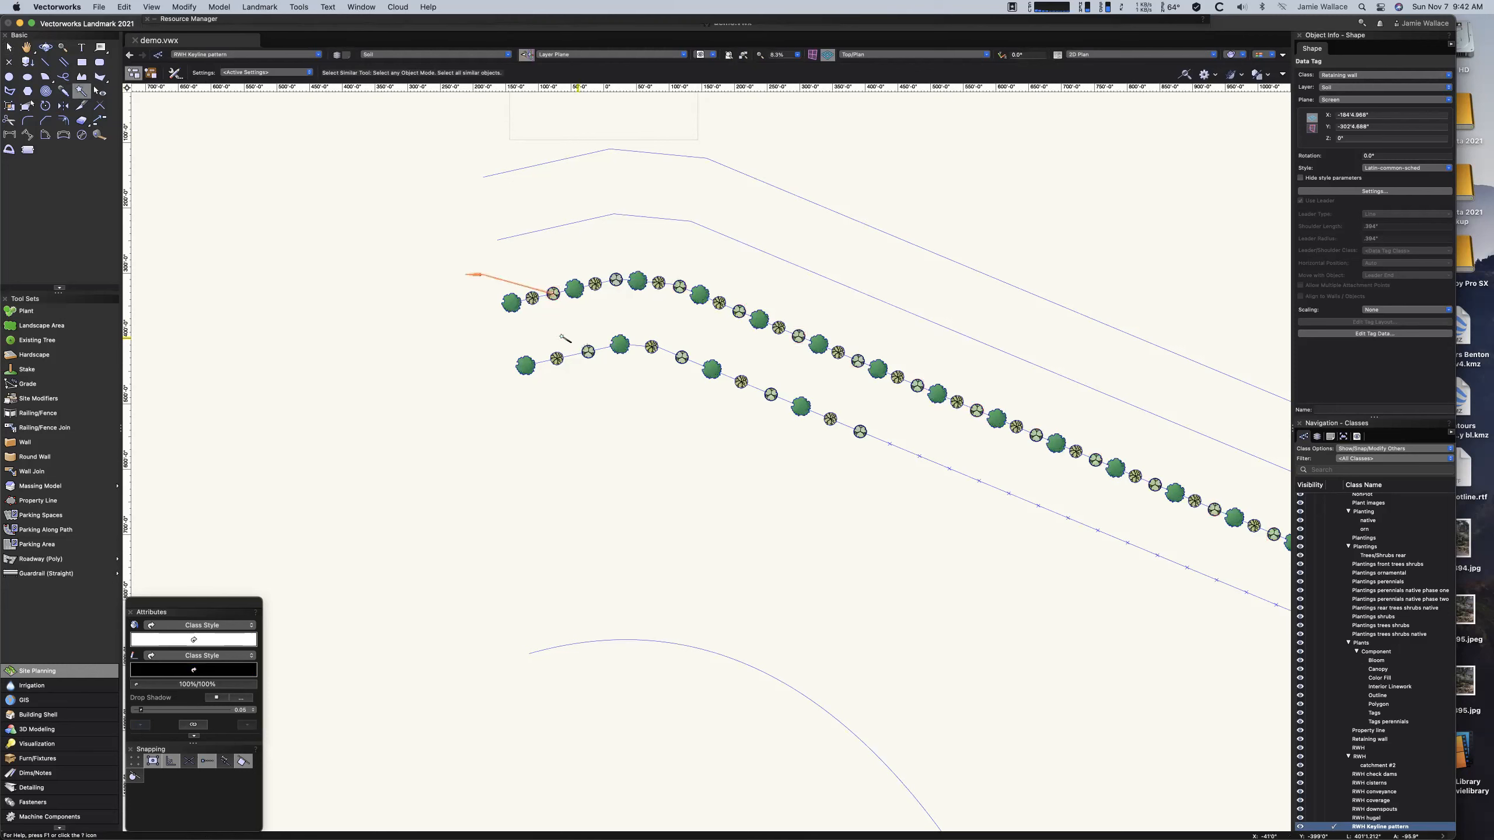
{"action": "left_click", "coordinate": [533, 298]}
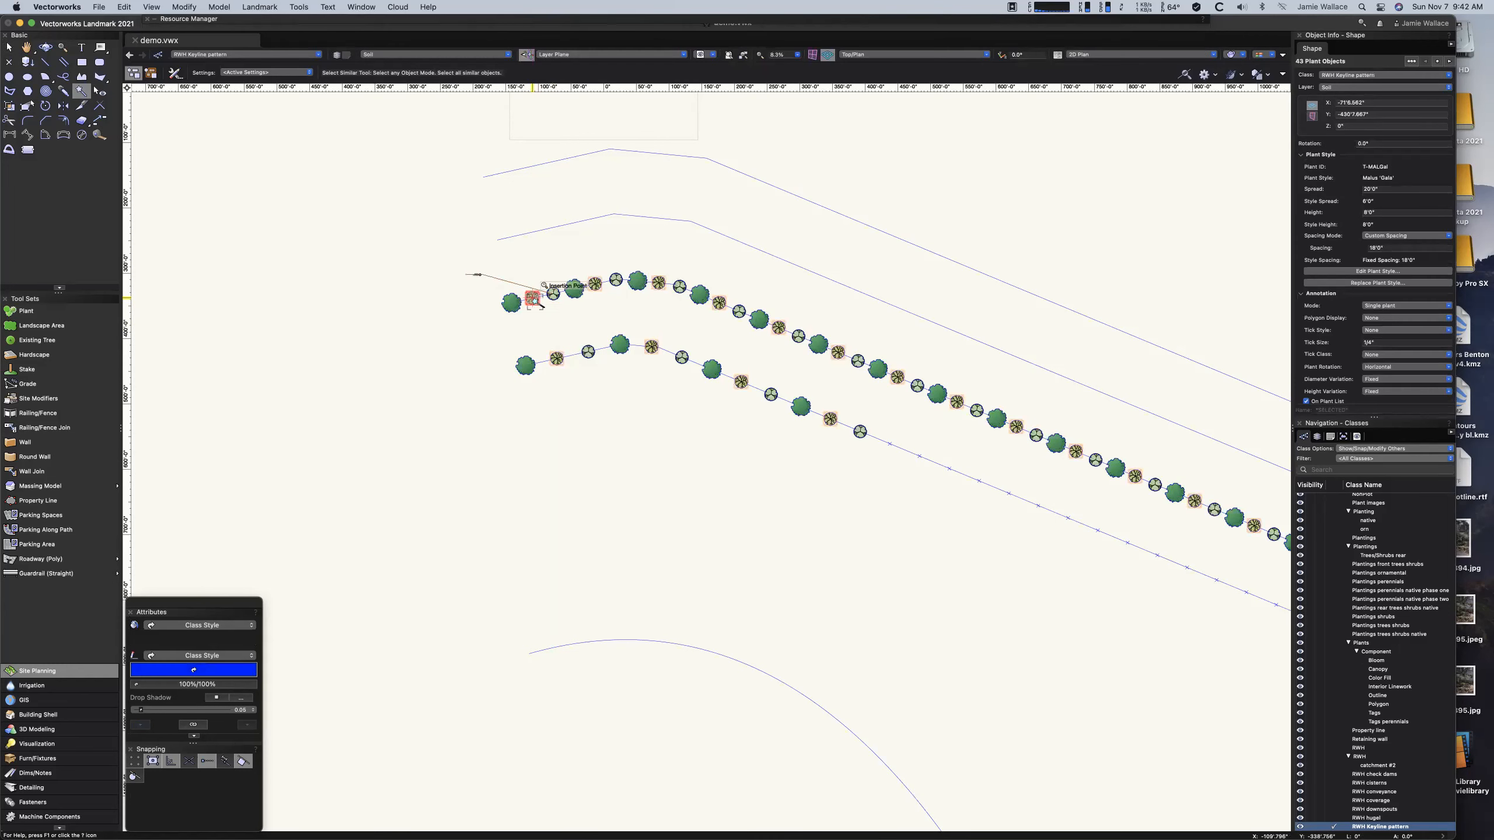
{"action": "left_click", "coordinate": [259, 6]}
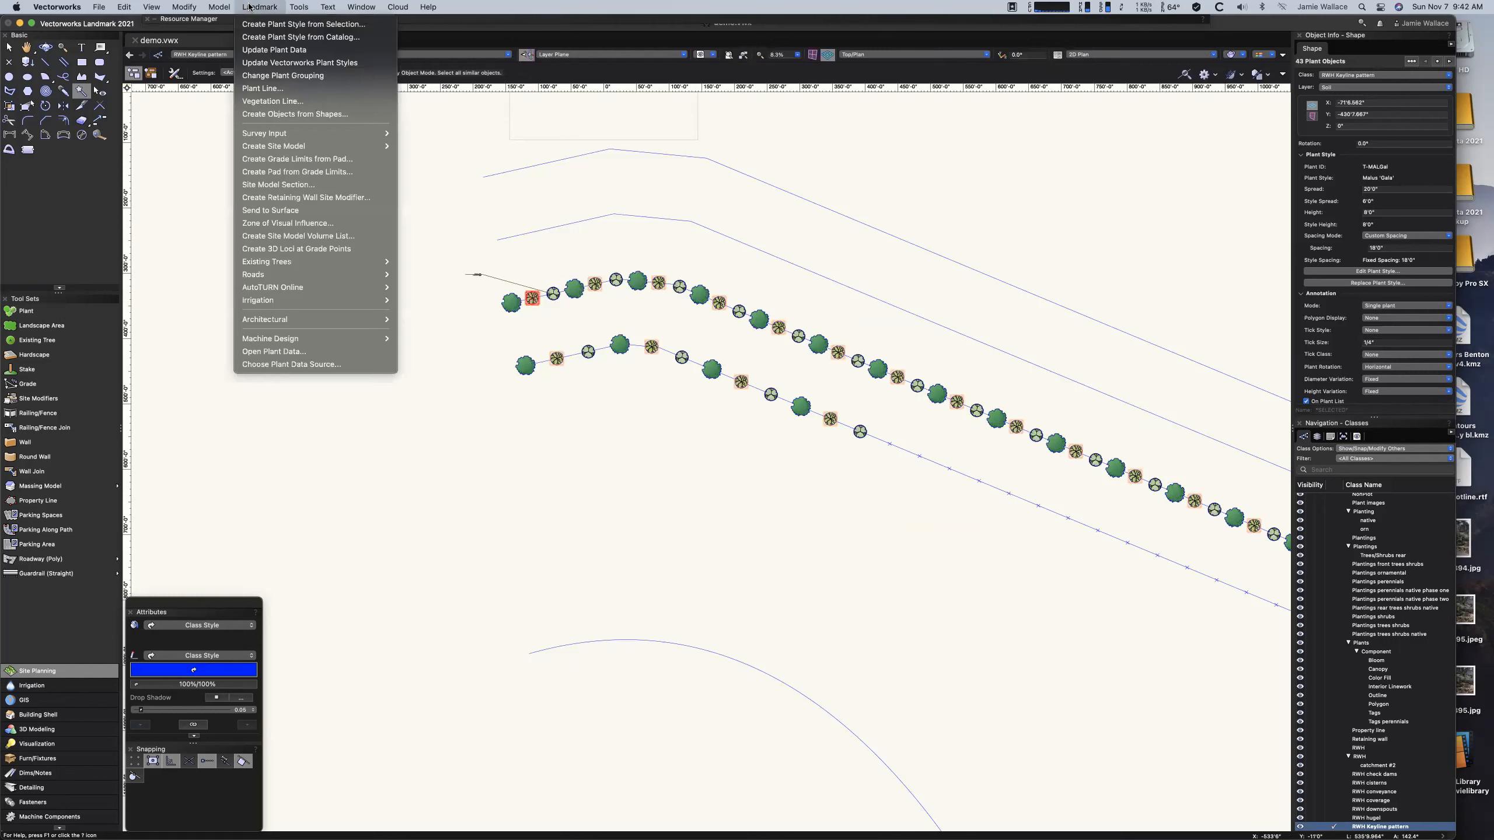
{"action": "left_click", "coordinate": [294, 77]}
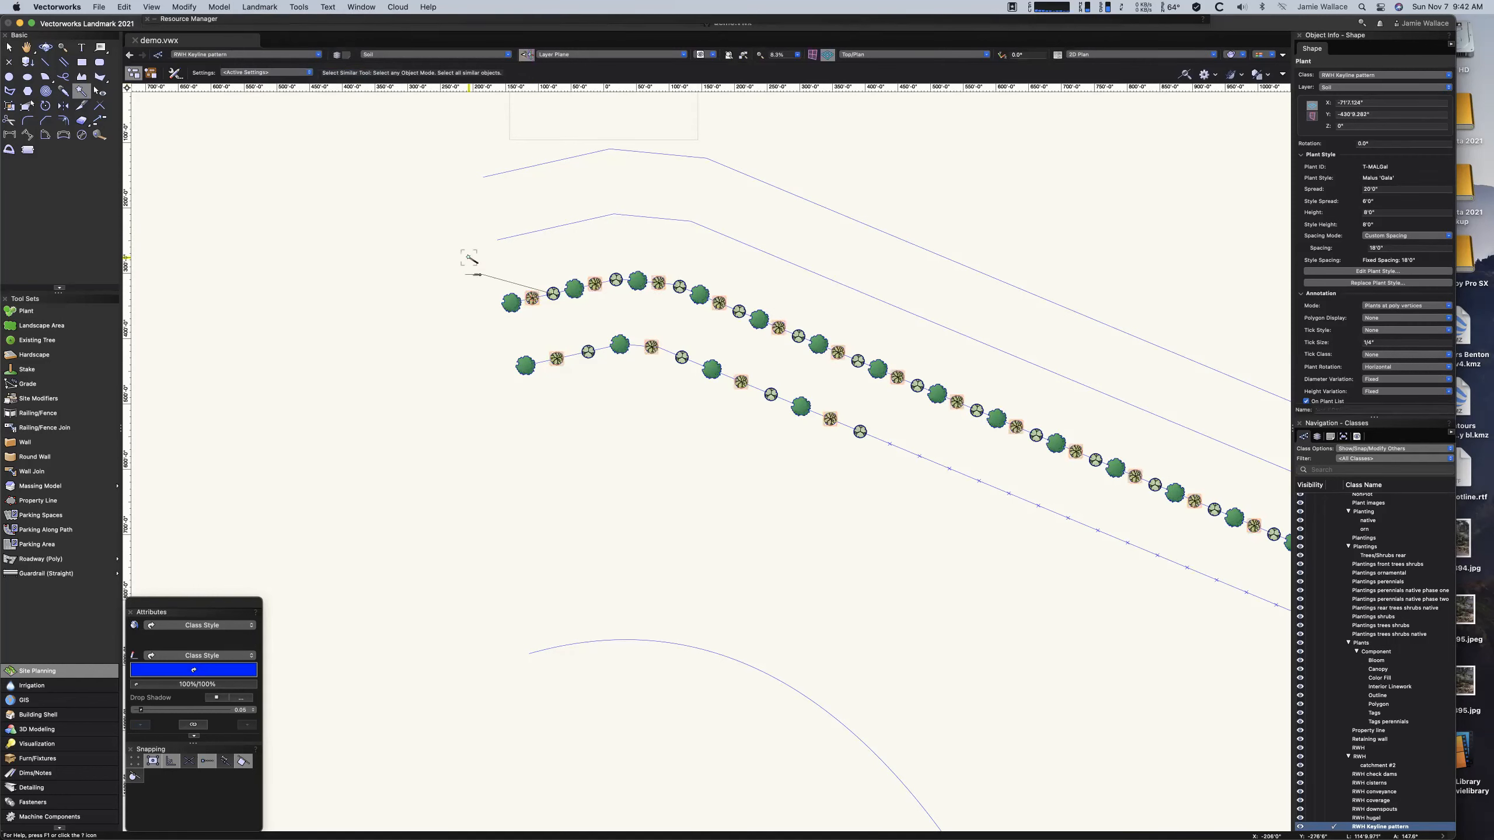
Copy the Cornus mas data tag directly below the original and attach the copy's leader to the first Malus 'Gala' of the upper row.
{"action": "scroll", "coordinate": [470, 259], "scroll_direction": "up", "scroll_amount": 5}
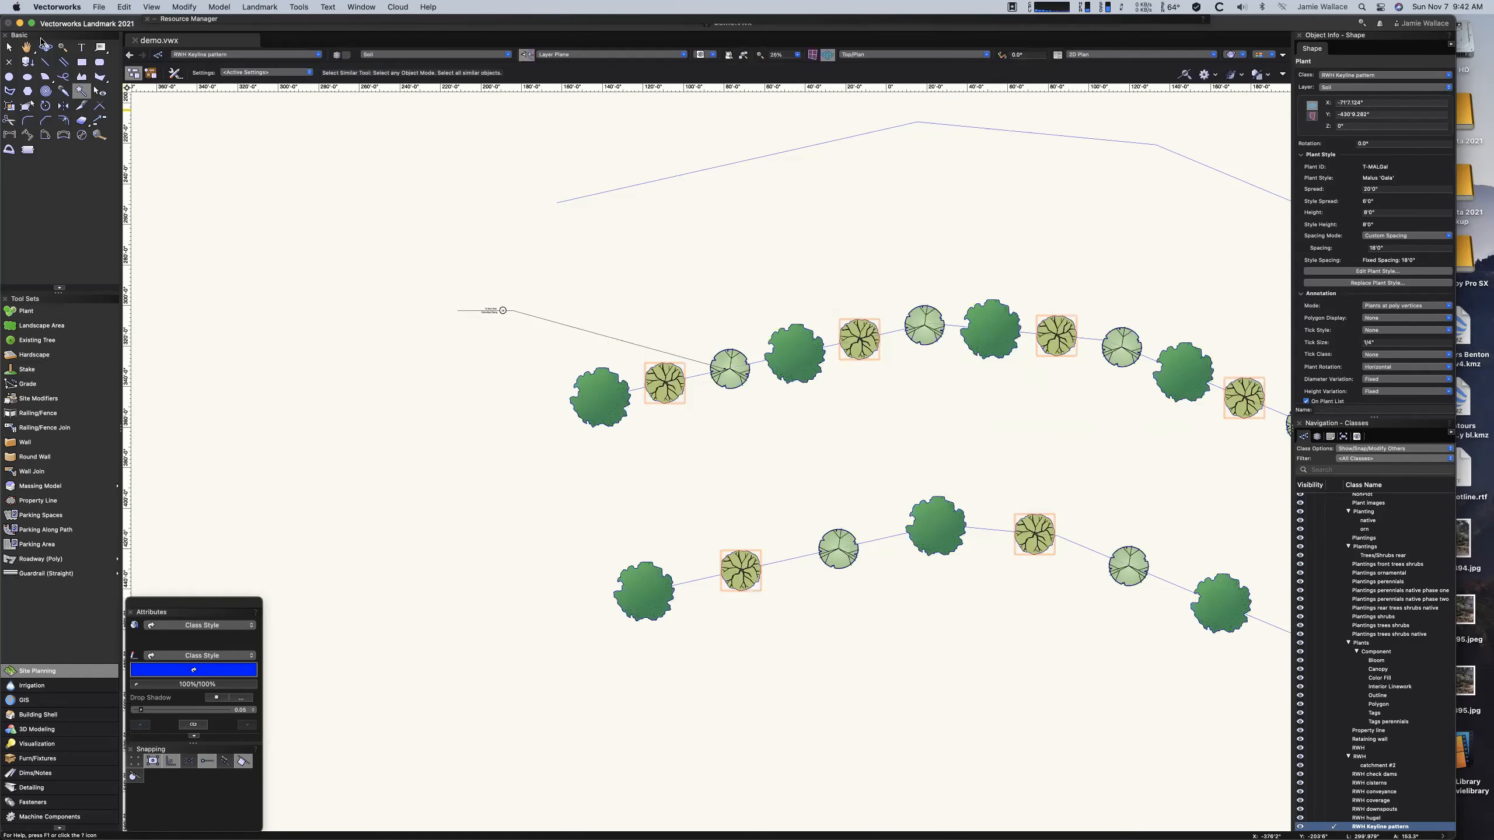
{"action": "left_click", "coordinate": [9, 48]}
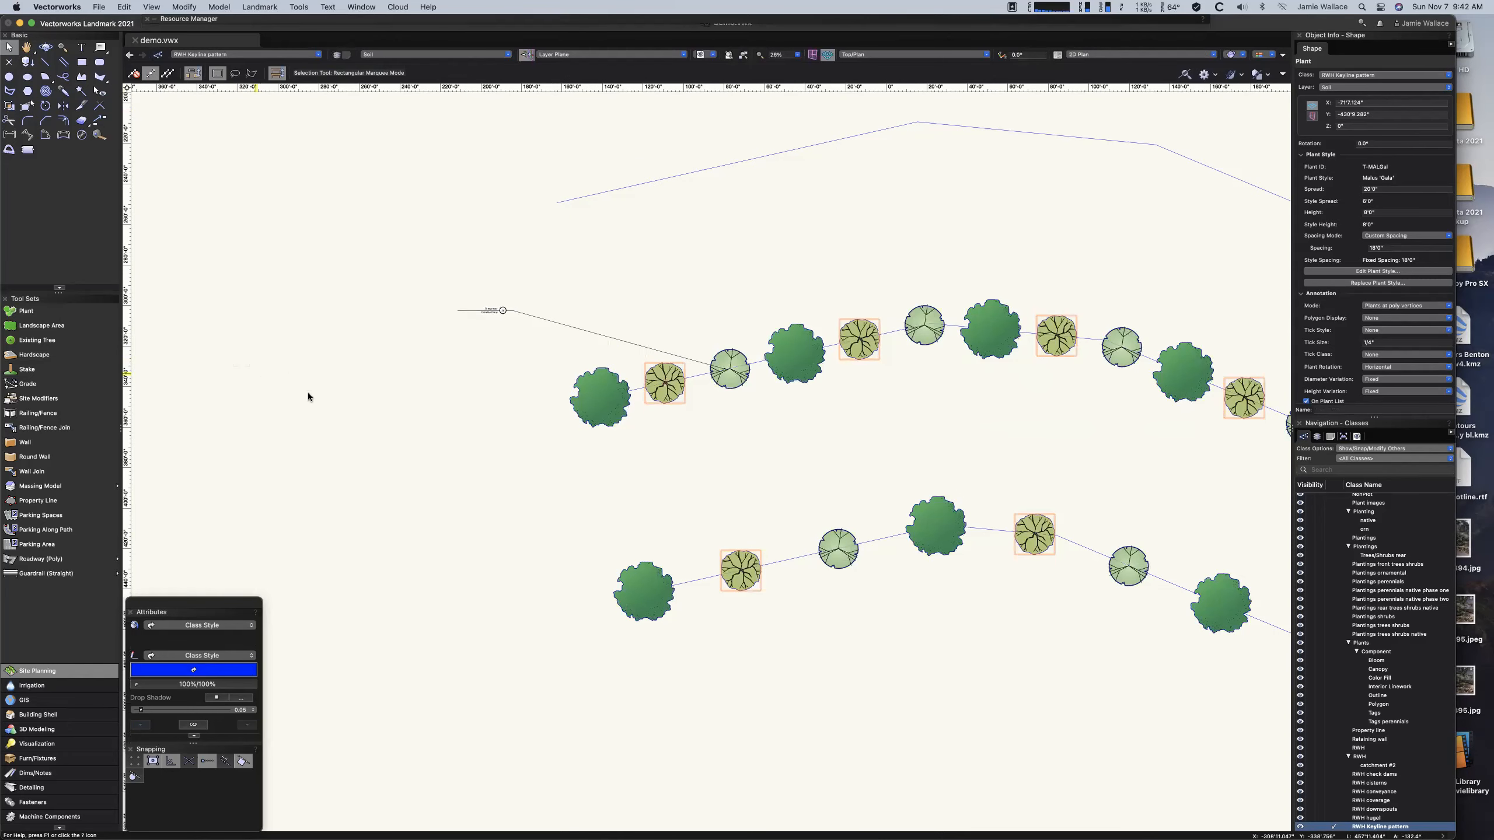
{"action": "left_click_drag", "start_coordinate": [503, 309], "coordinate": [503, 355]}
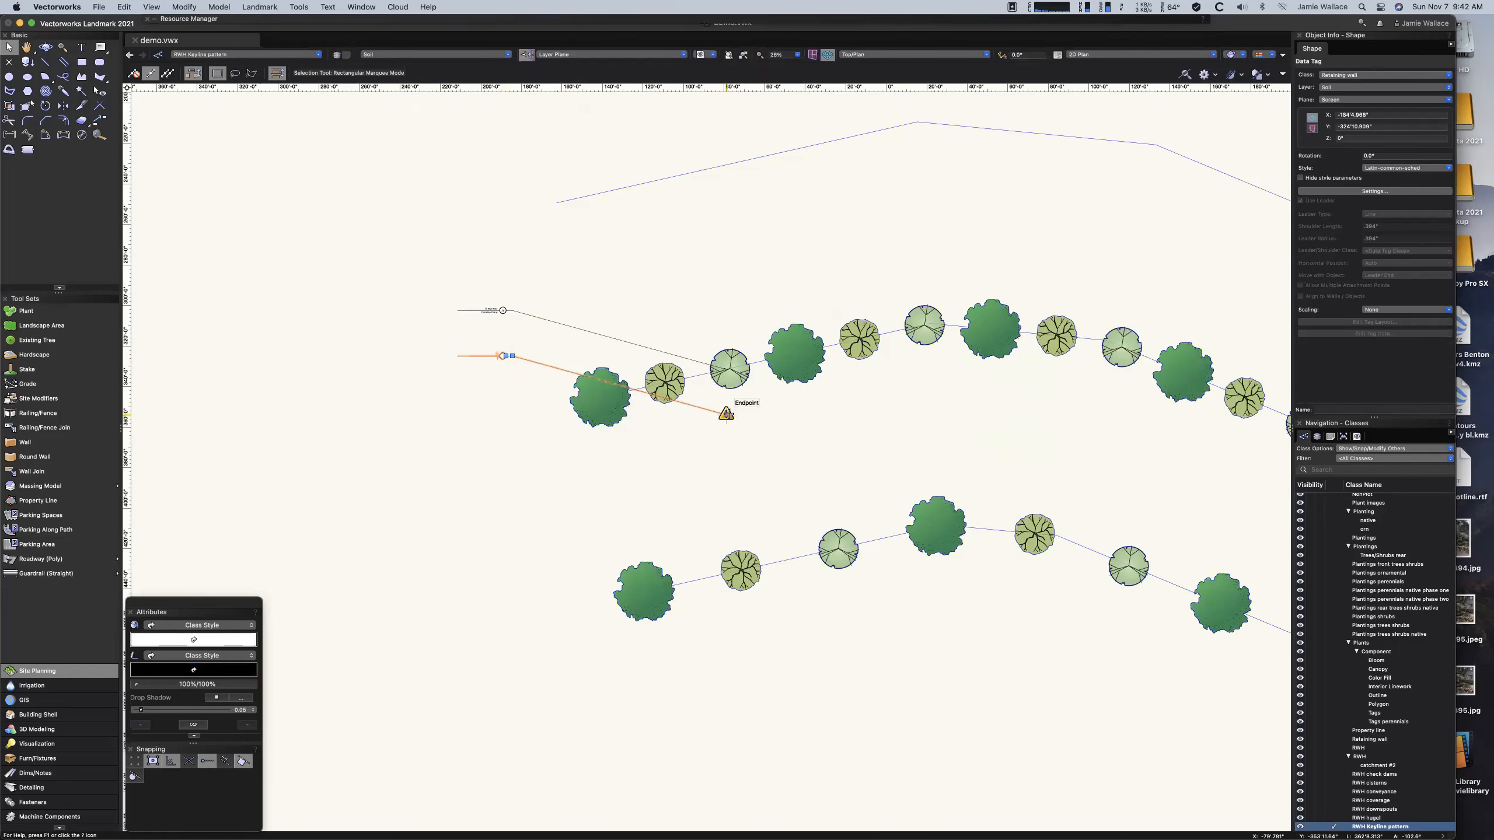
{"action": "left_click_drag", "start_coordinate": [727, 414], "coordinate": [667, 384]}
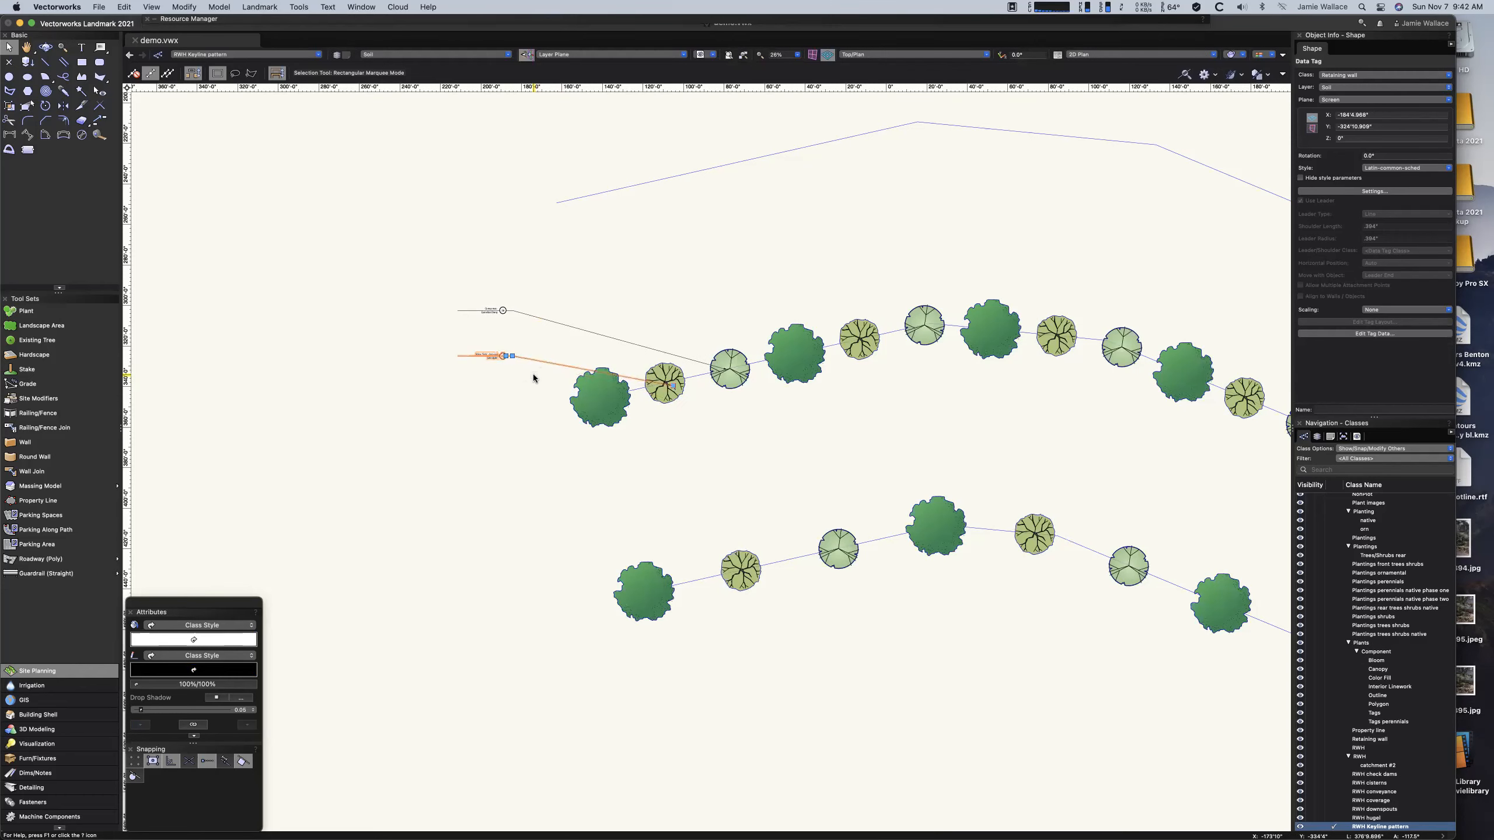
{"action": "scroll", "coordinate": [532, 374], "scroll_direction": "up", "scroll_amount": 4}
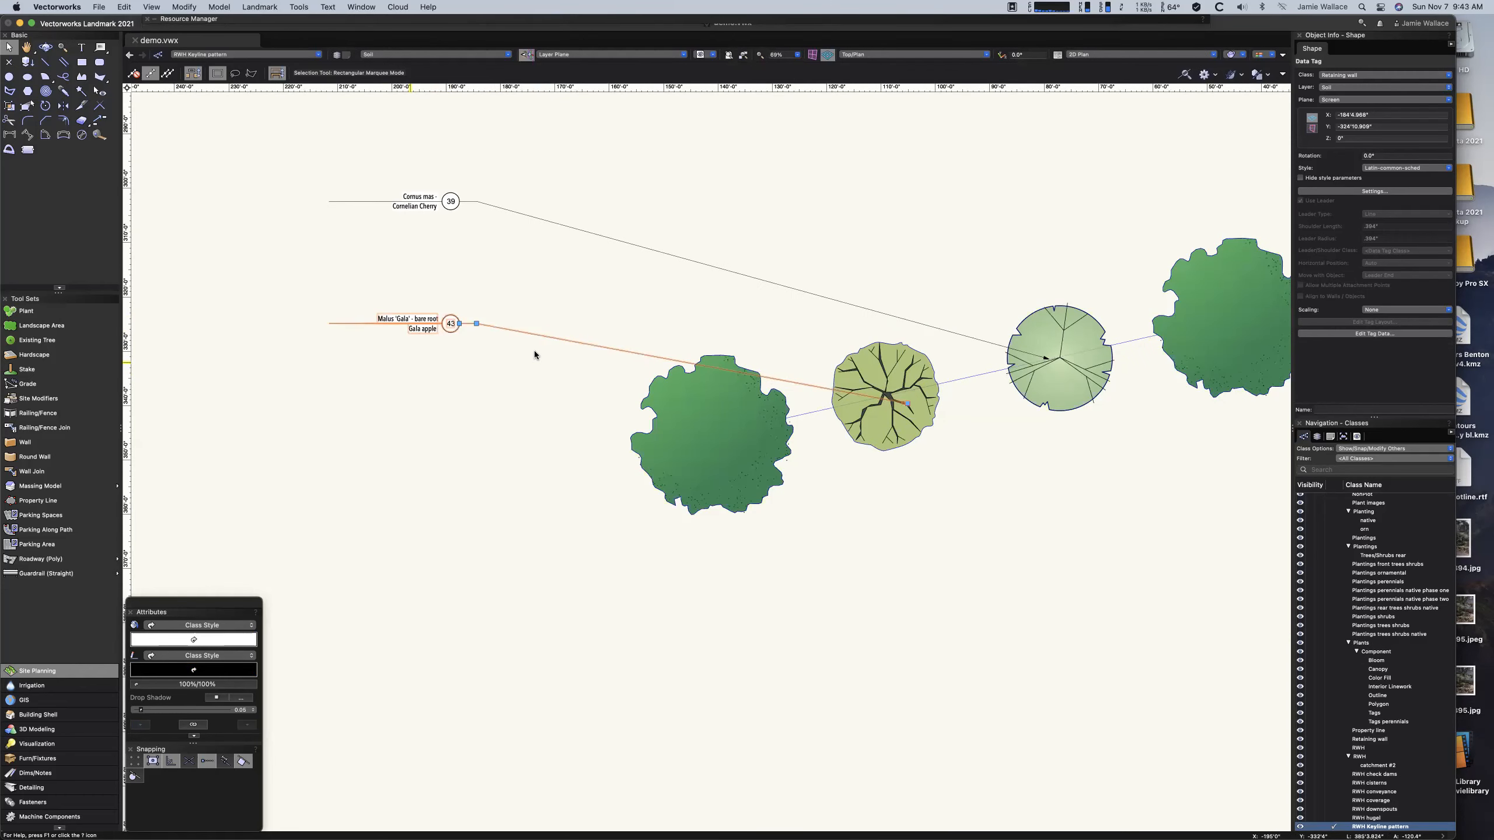
Examine the extent of the grouped Malus 'Gala' plant object along both planted keylines.
{"action": "scroll", "coordinate": [460, 283], "scroll_direction": "down", "scroll_amount": 1}
{"action": "scroll", "coordinate": [460, 283], "scroll_direction": "down", "scroll_amount": 7}
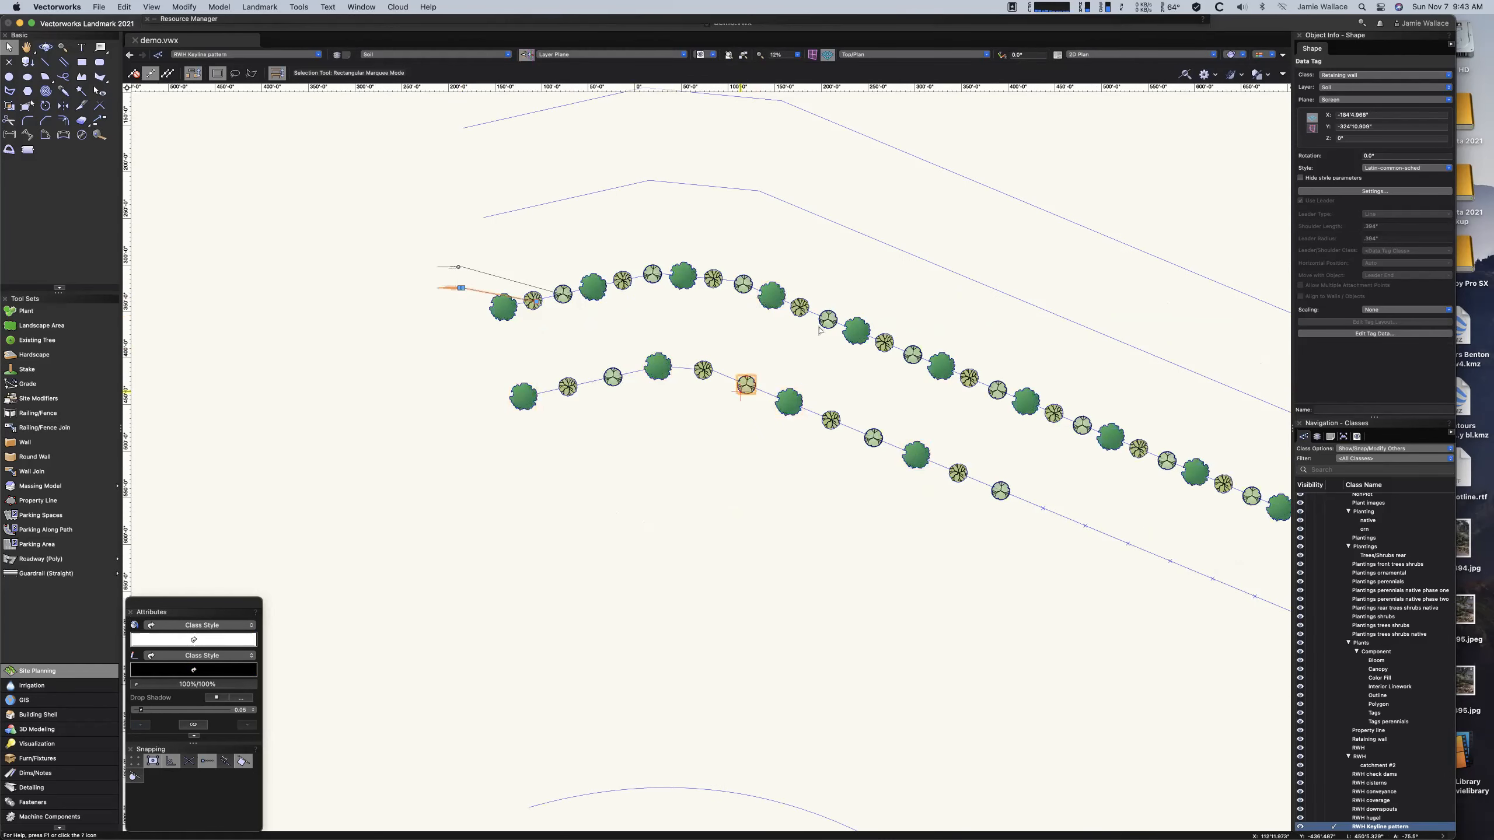
{"action": "left_click", "coordinate": [533, 304]}
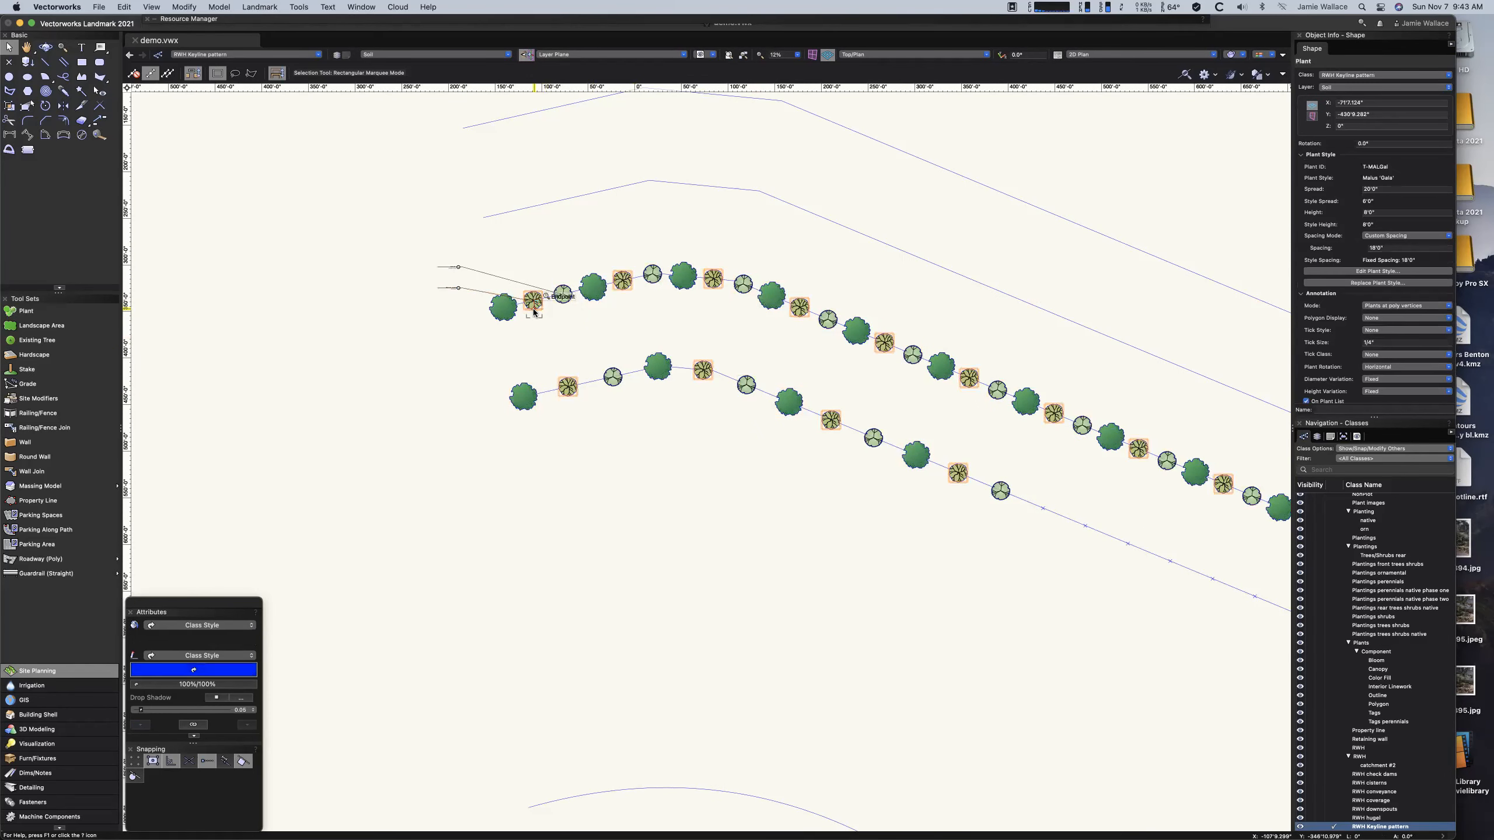
{"action": "scroll", "coordinate": [532, 308], "scroll_direction": "down", "scroll_amount": 5}
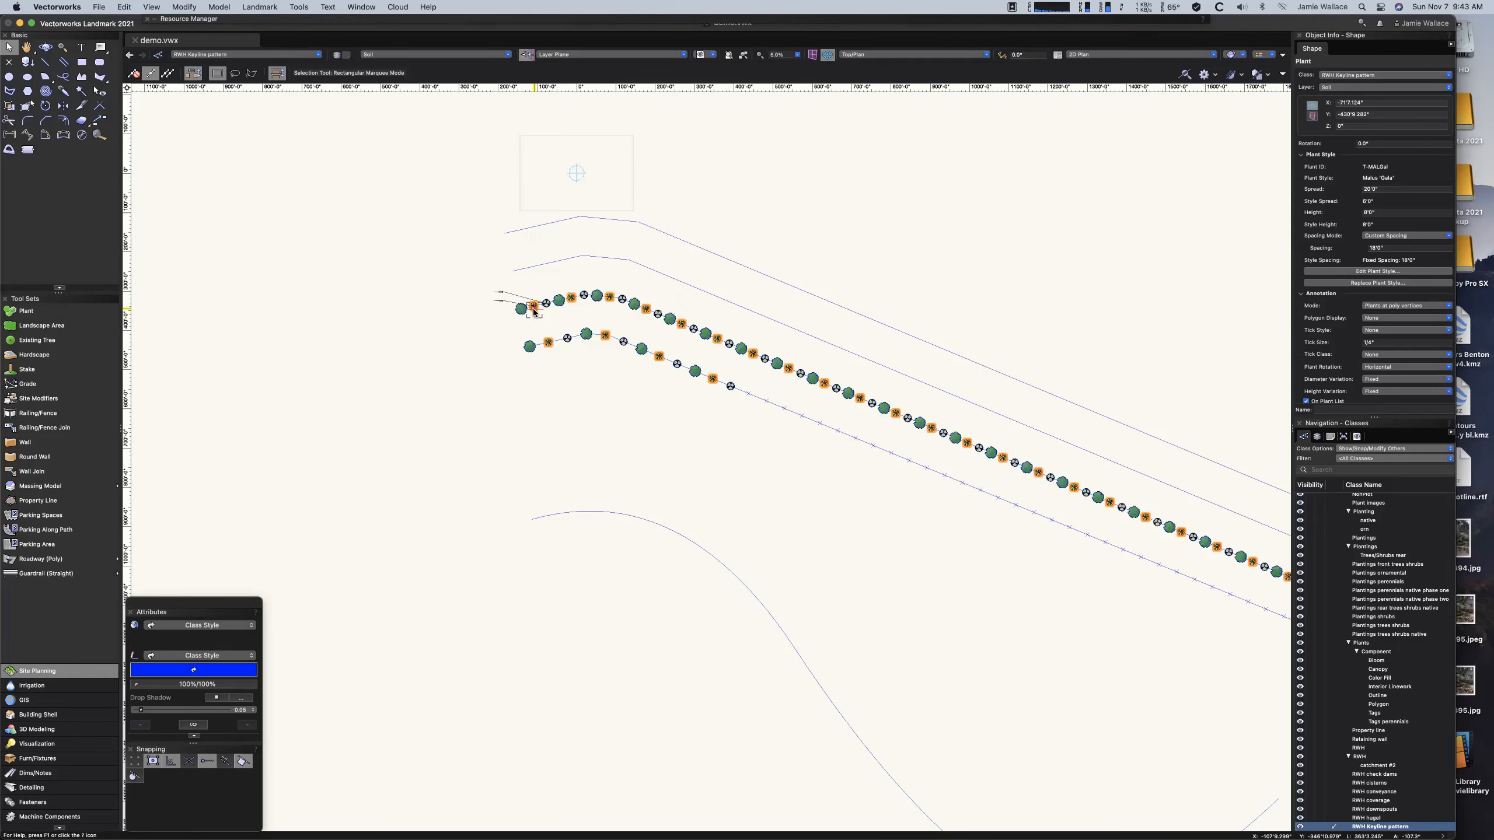
{"action": "scroll", "coordinate": [532, 309], "scroll_direction": "down", "scroll_amount": 1}
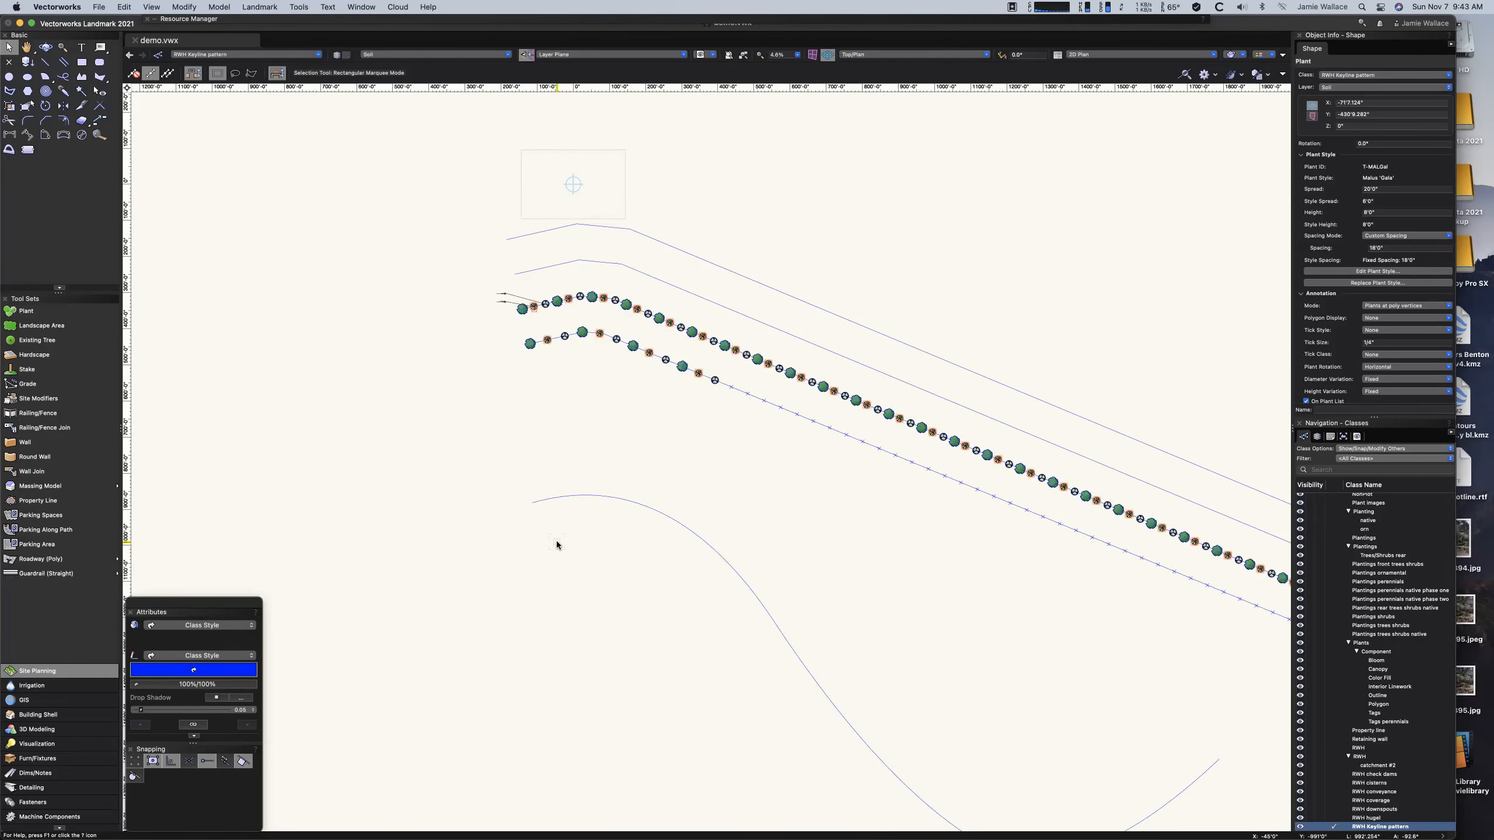
Copy a single Cornus mas from the lower planted row into open space beside the start of the curved path.
{"action": "scroll", "coordinate": [556, 541], "scroll_direction": "up", "scroll_amount": 3}
{"action": "left_click", "coordinate": [428, 306]}
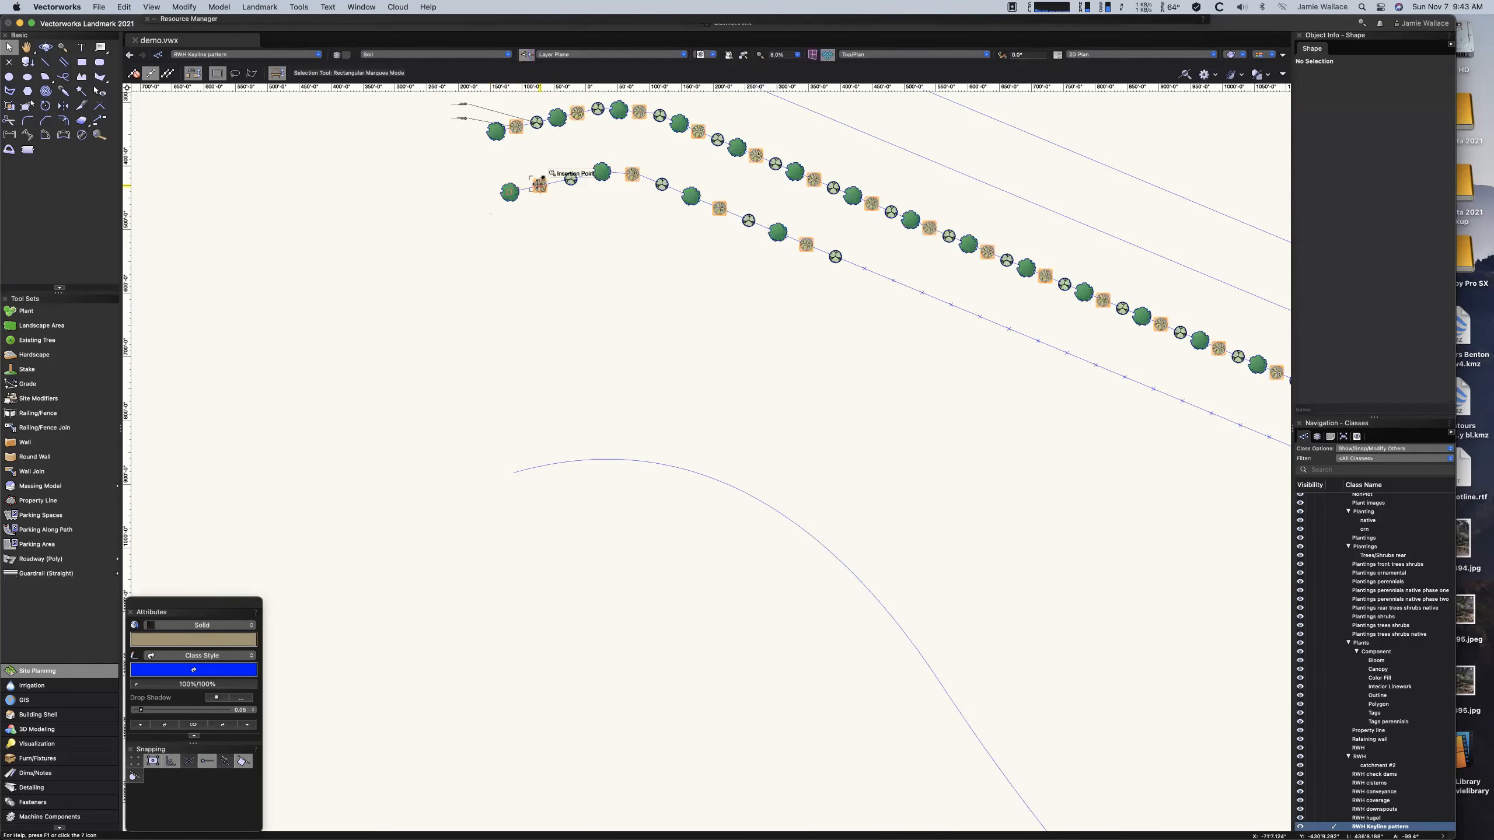
{"action": "left_click_drag", "start_coordinate": [571, 179], "coordinate": [435, 452]}
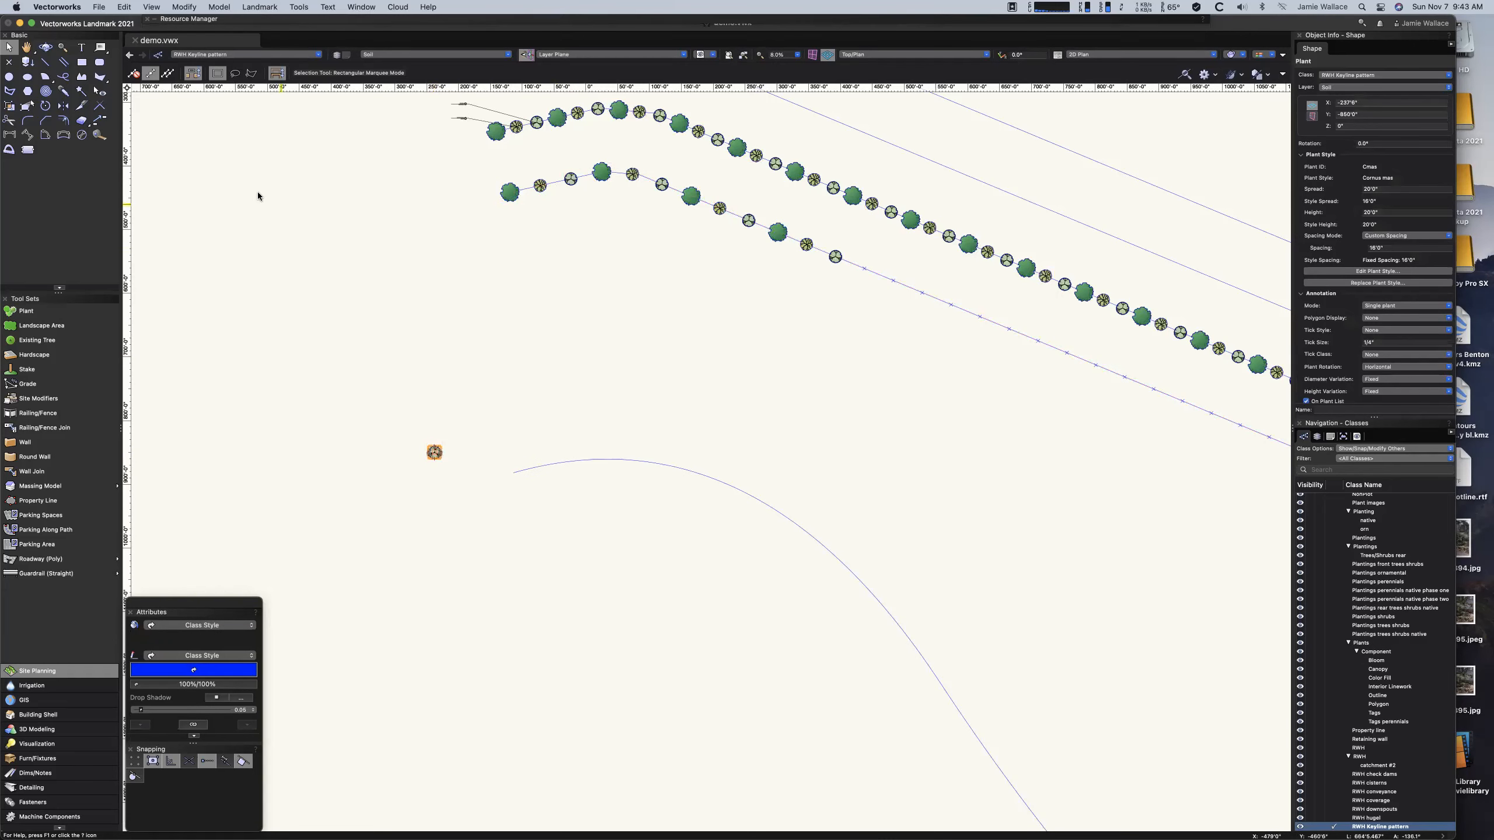
{"action": "left_click", "coordinate": [577, 461]}
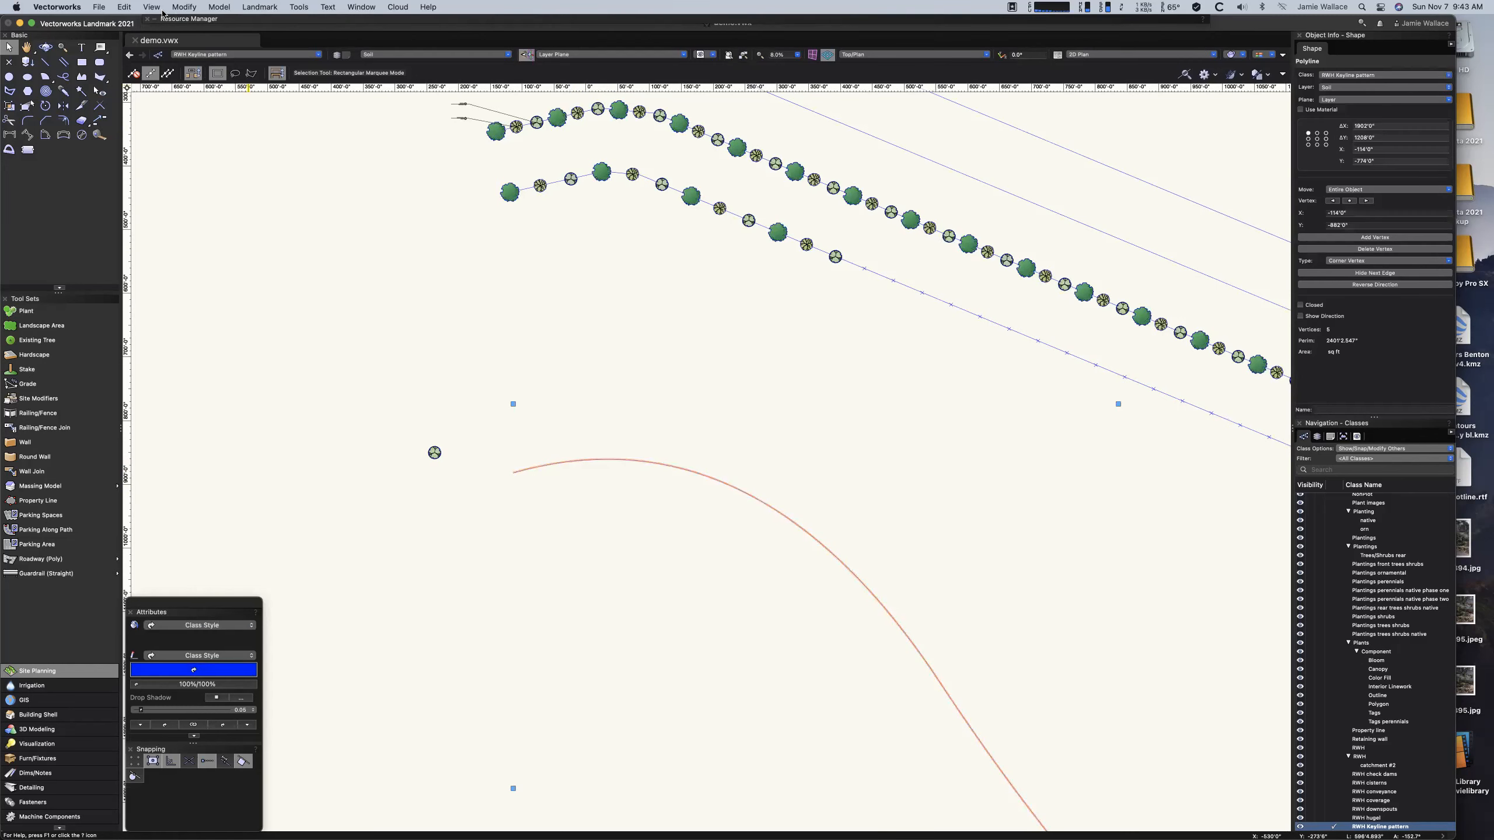
{"action": "left_click", "coordinate": [124, 7]}
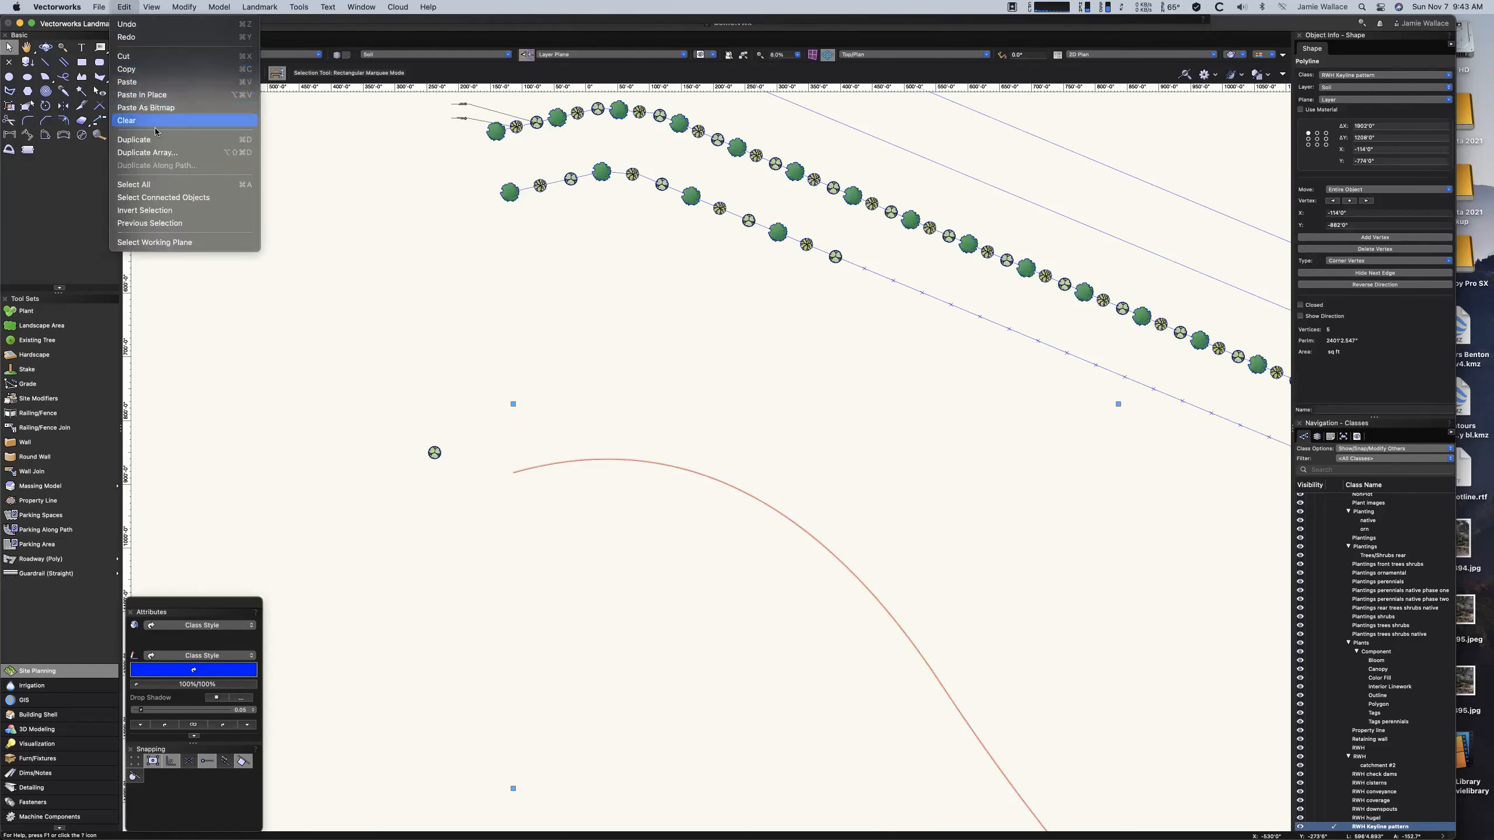
{"action": "left_click", "coordinate": [447, 306]}
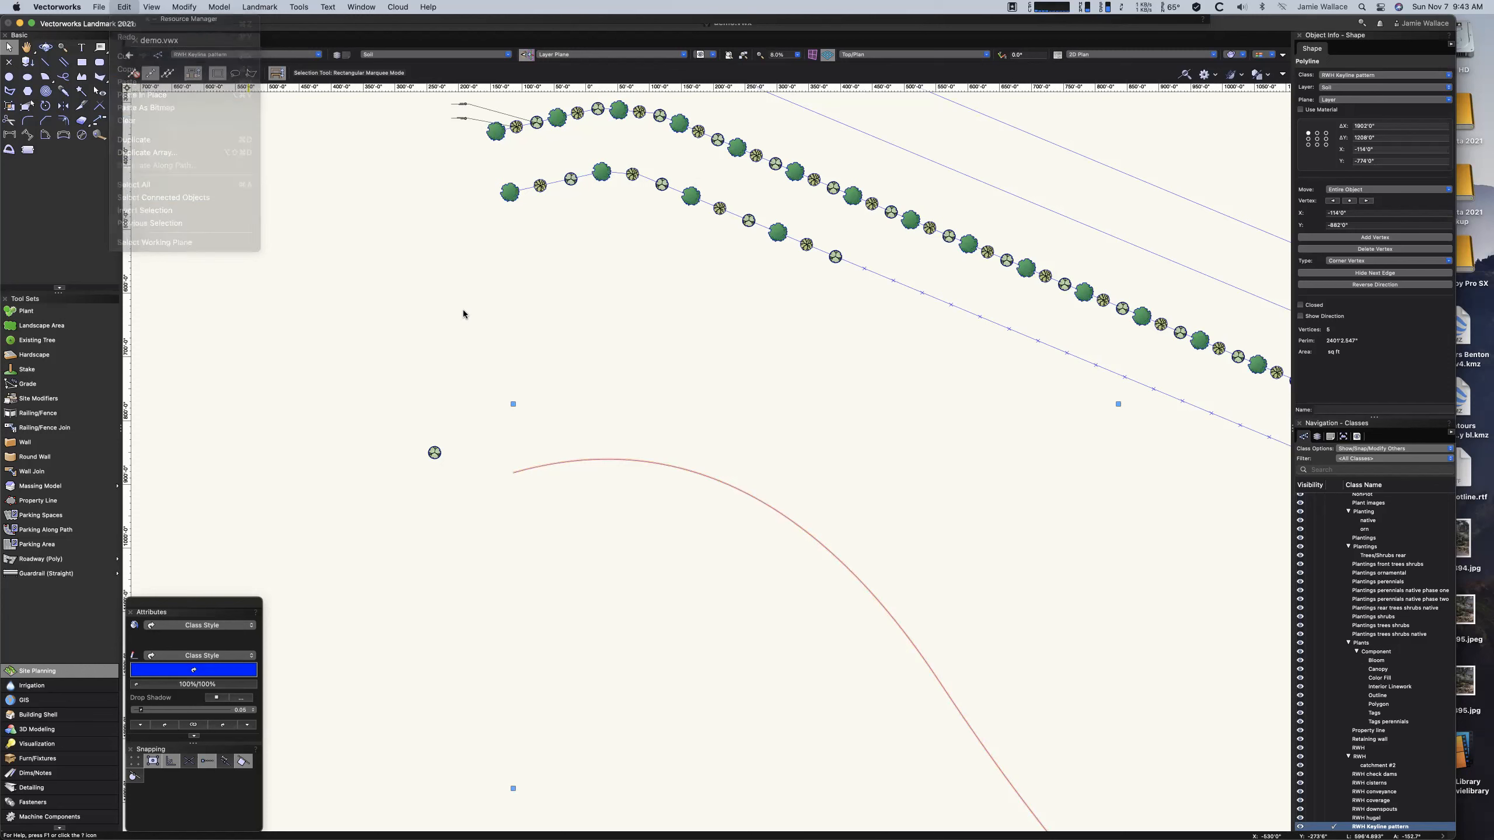
Duplicate the single Cornus mas copy along the curved path at a fixed 10m distance with a start offset of 0, previewing it first.
{"action": "left_click", "coordinate": [434, 452]}
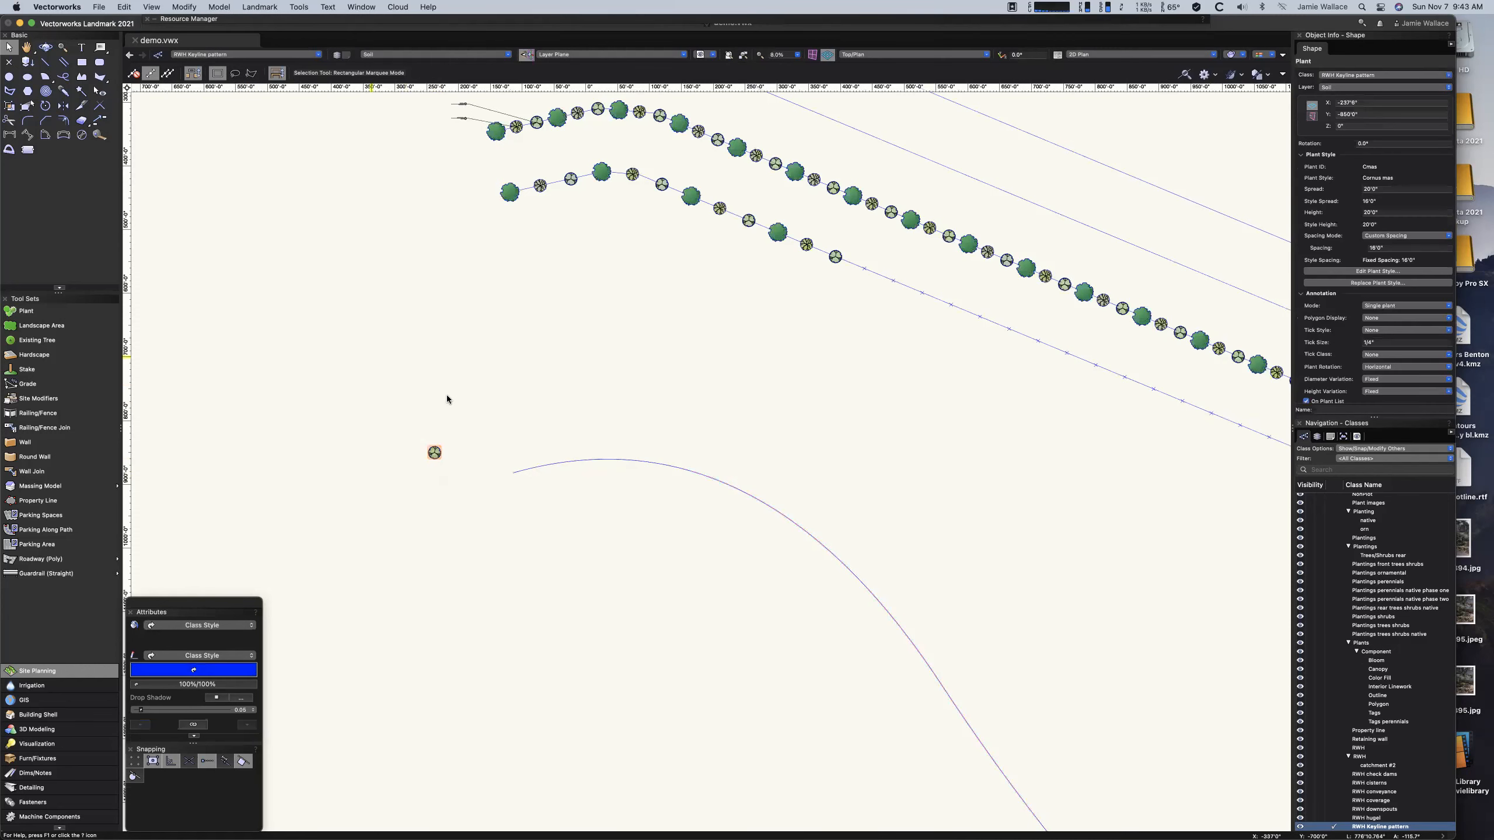
{"action": "left_click", "coordinate": [573, 466], "text": "shift"}
{"action": "left_click", "coordinate": [124, 6]}
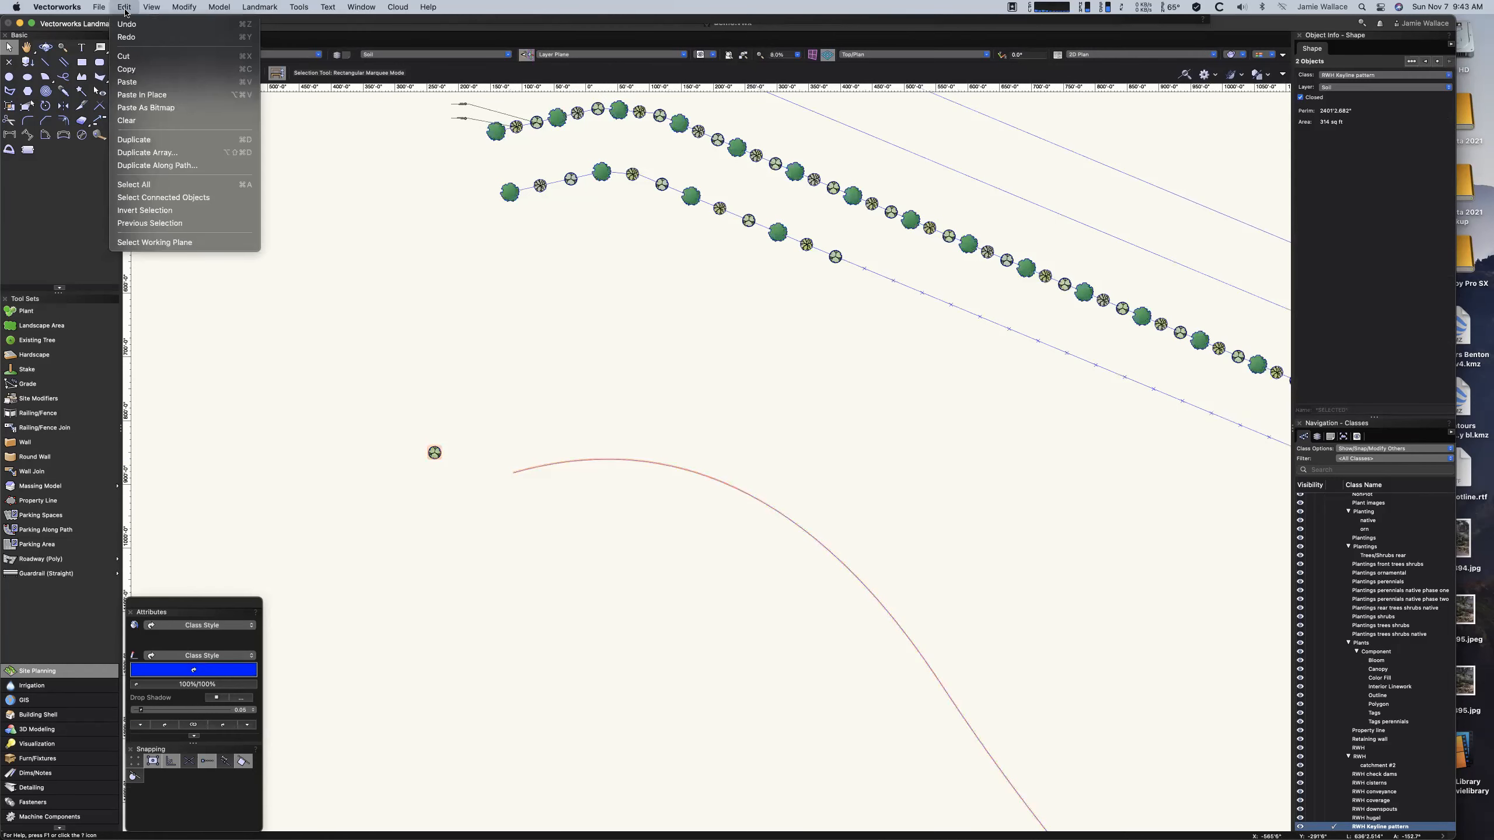
{"action": "left_click", "coordinate": [183, 168]}
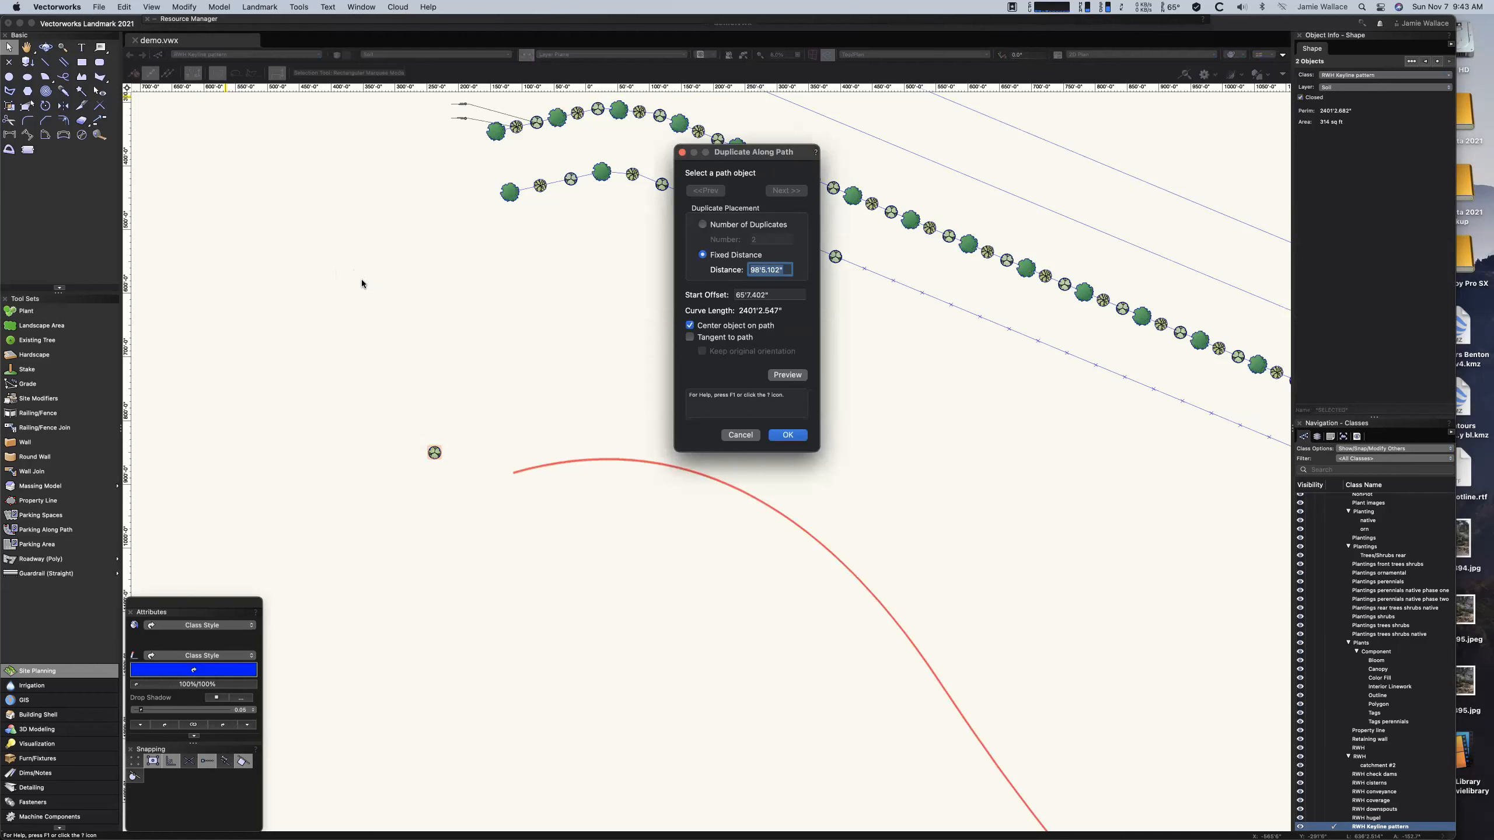
{"action": "type", "text": "10m"}
{"action": "key", "text": "Tab"}
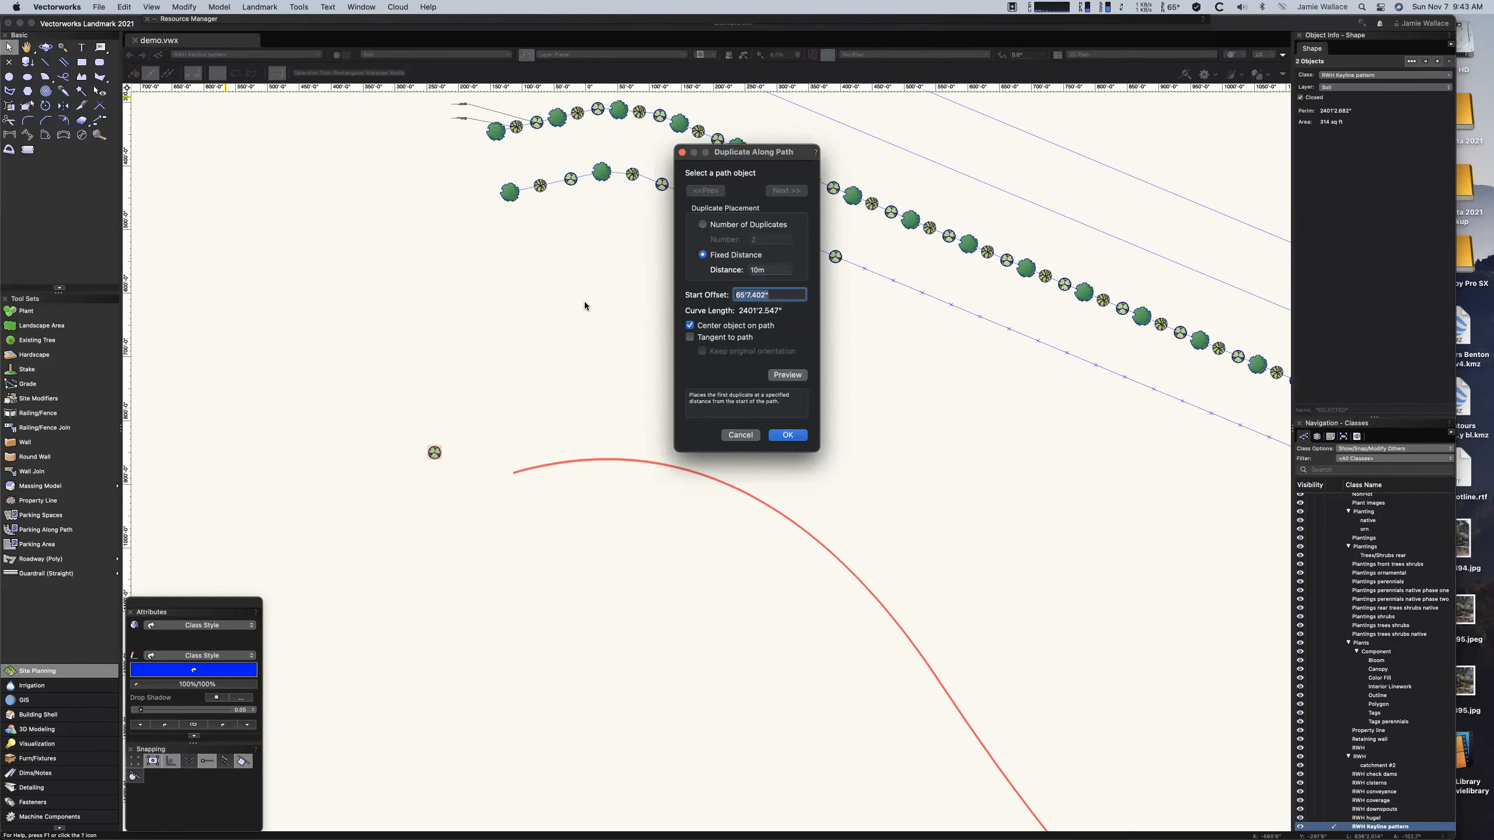
{"action": "type", "text": "0"}
{"action": "left_click", "coordinate": [799, 377]}
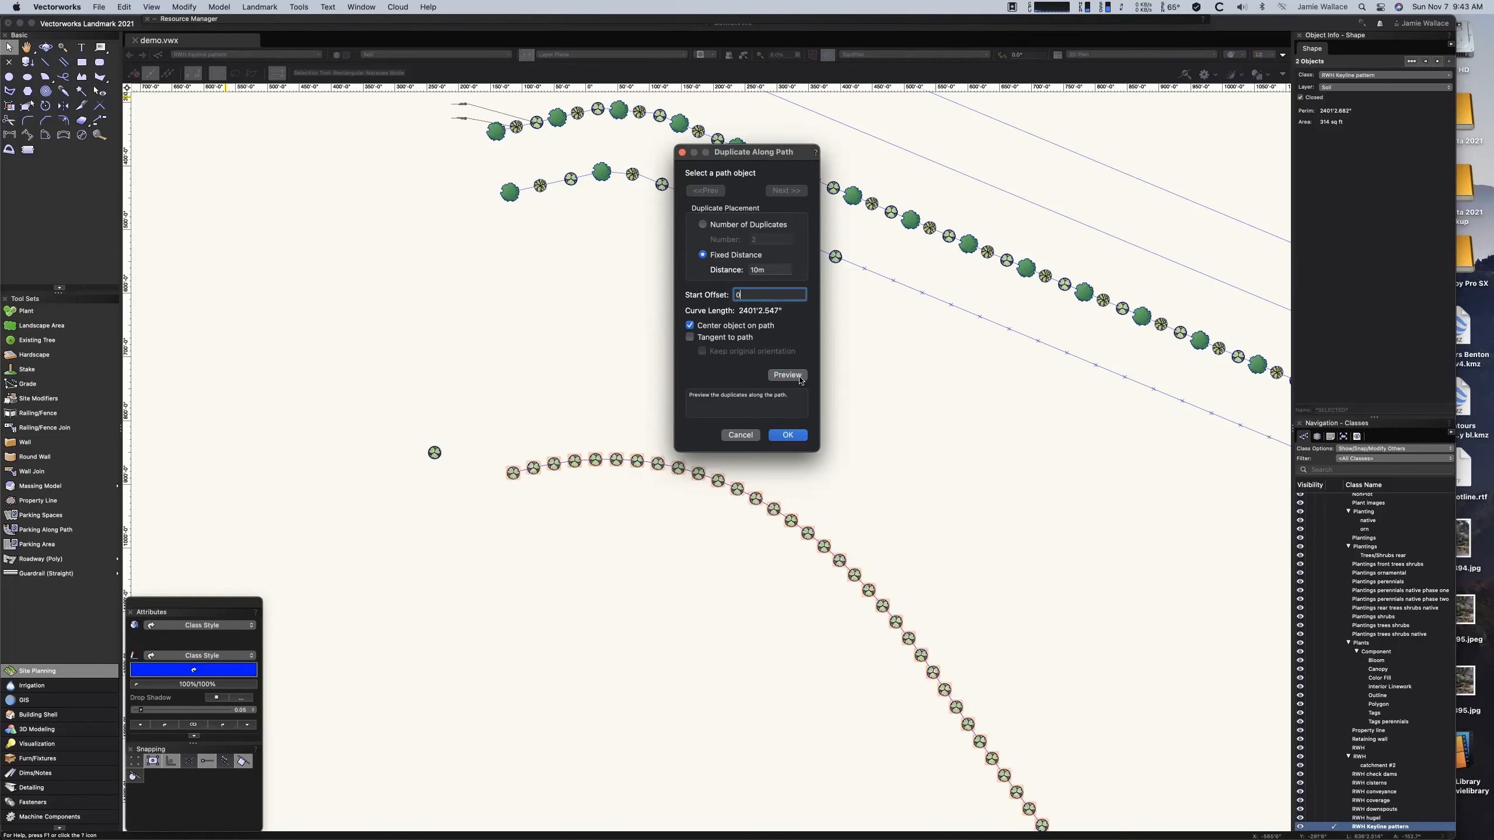
{"action": "left_click", "coordinate": [794, 438]}
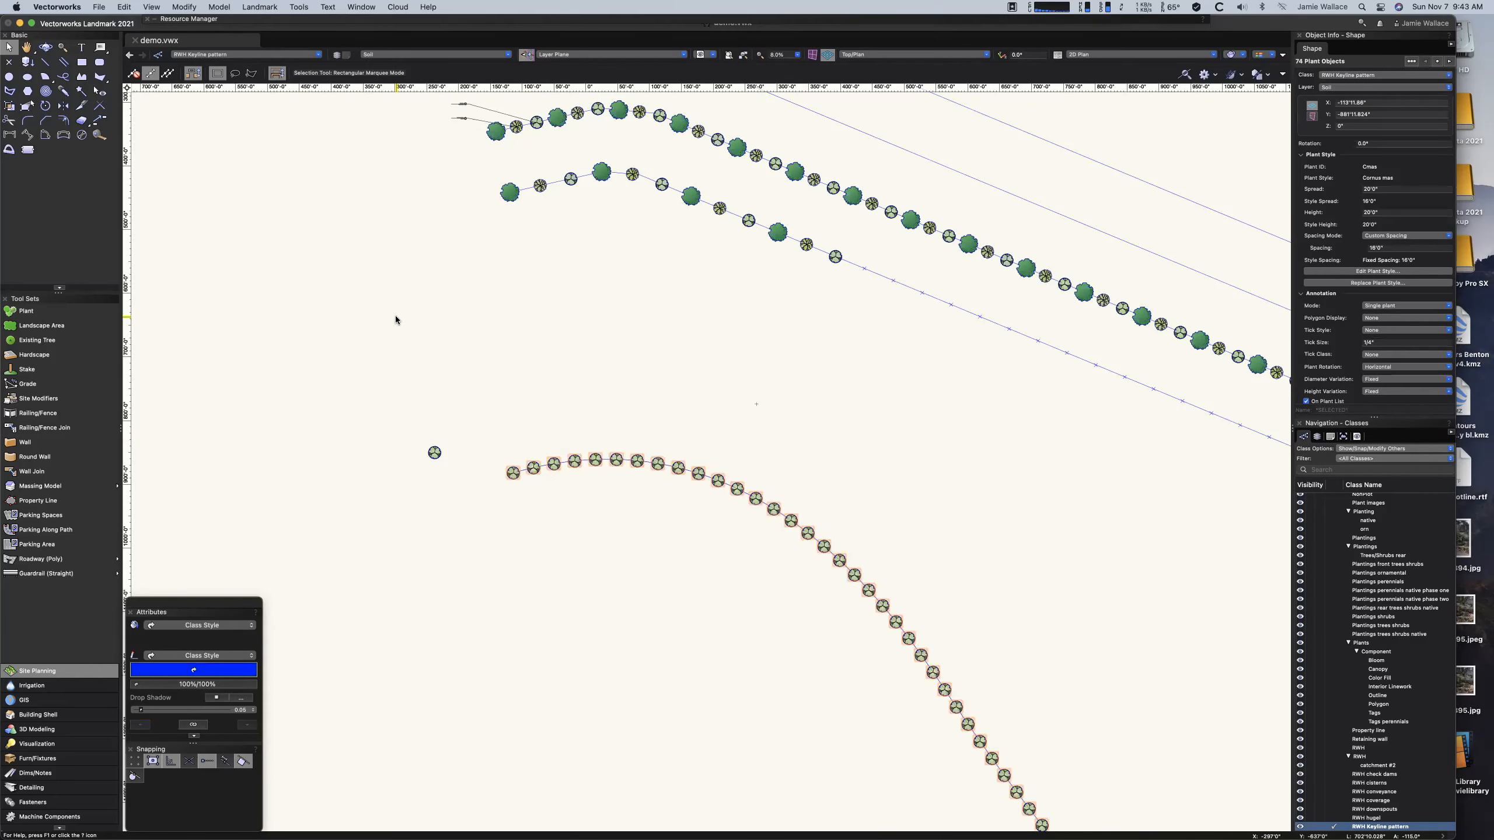
{"action": "scroll", "coordinate": [394, 316], "scroll_direction": "down", "scroll_amount": 2}
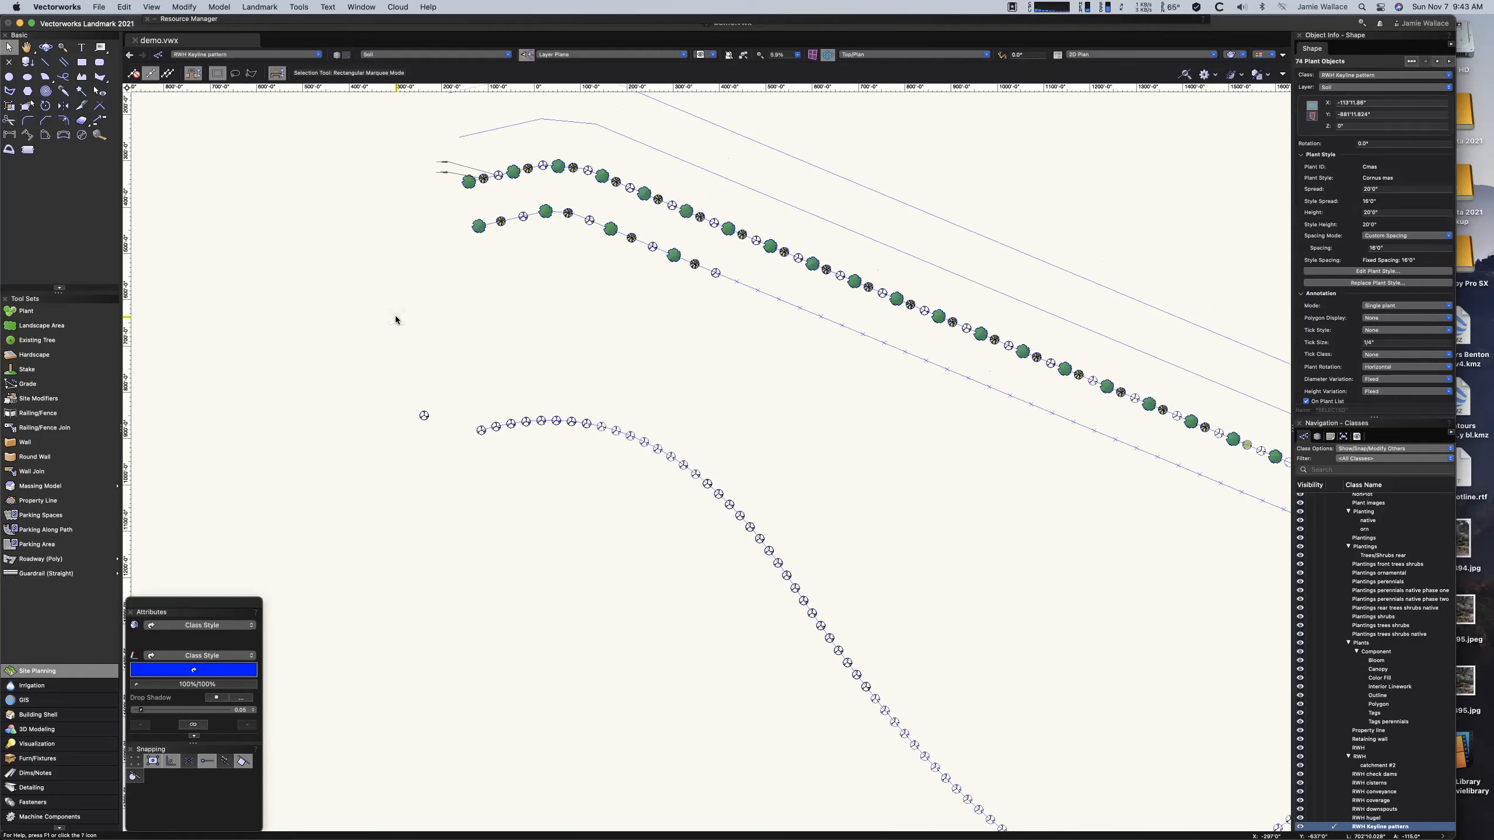
{"action": "scroll", "coordinate": [395, 316], "scroll_direction": "down", "scroll_amount": 2}
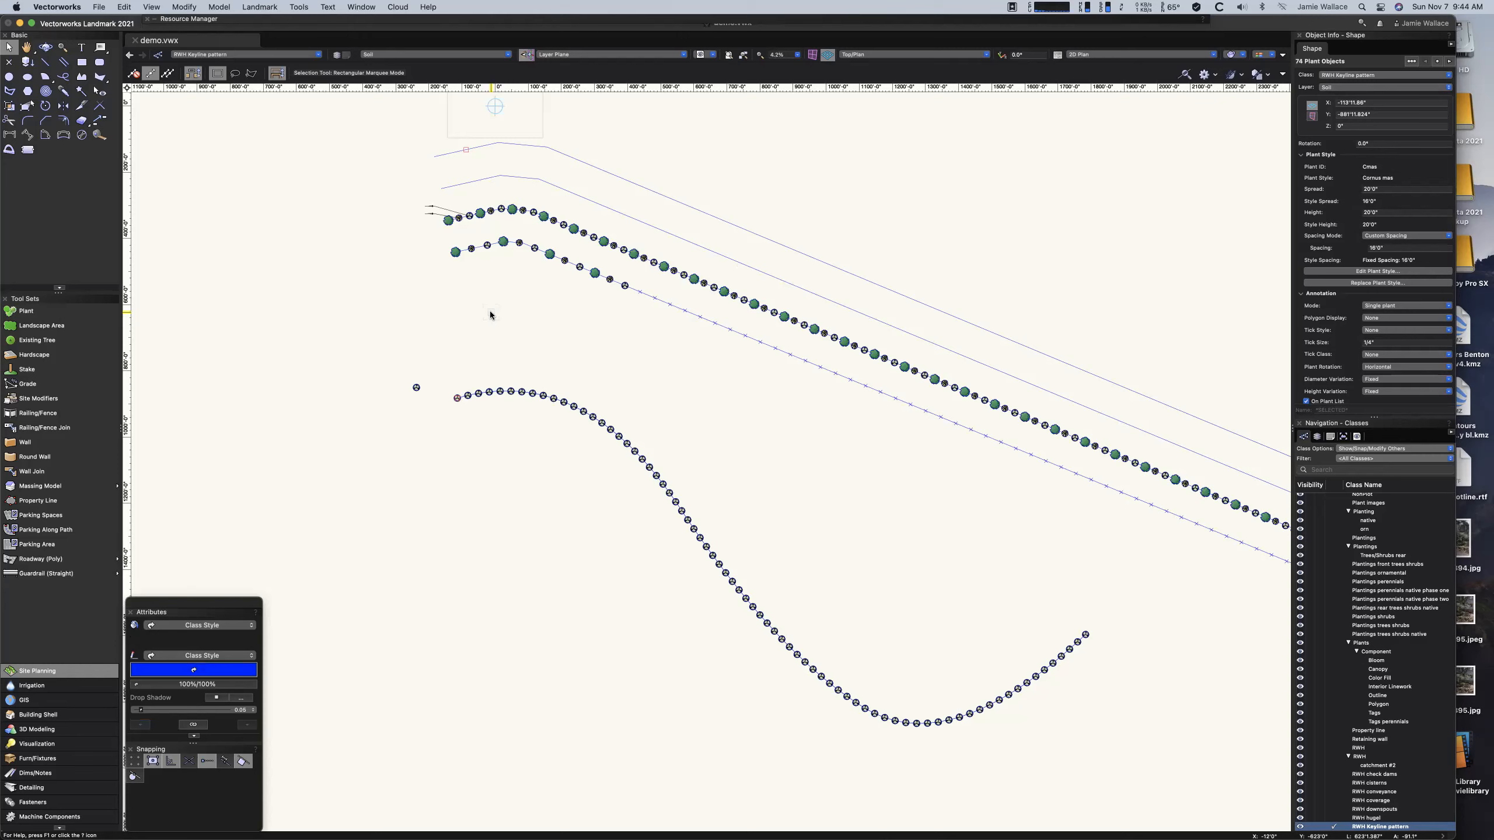
{"action": "scroll", "coordinate": [490, 312], "scroll_direction": "down", "scroll_amount": 3}
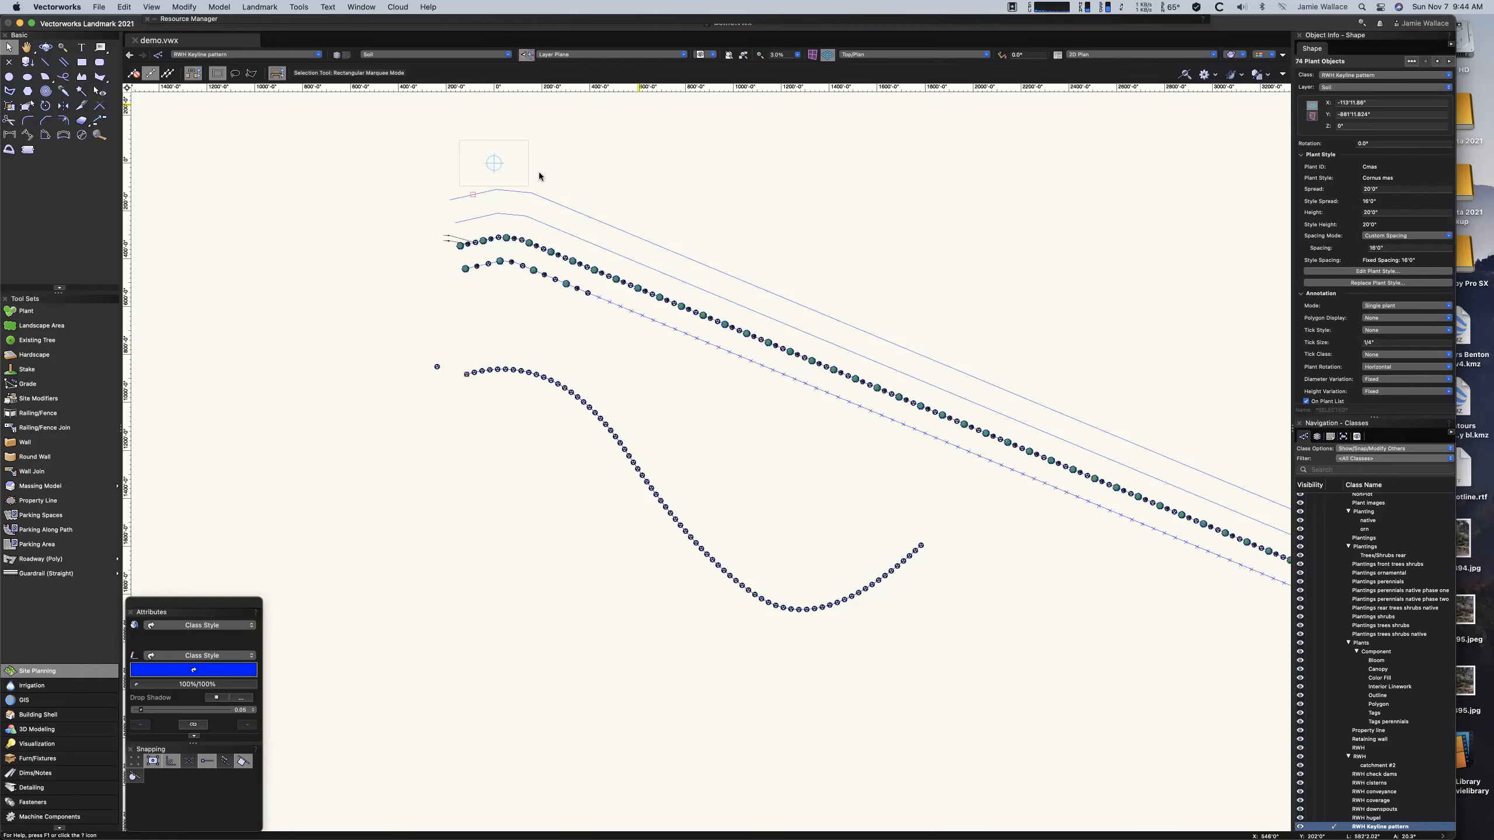
{"action": "scroll", "coordinate": [479, 235], "scroll_direction": "up", "scroll_amount": 2}
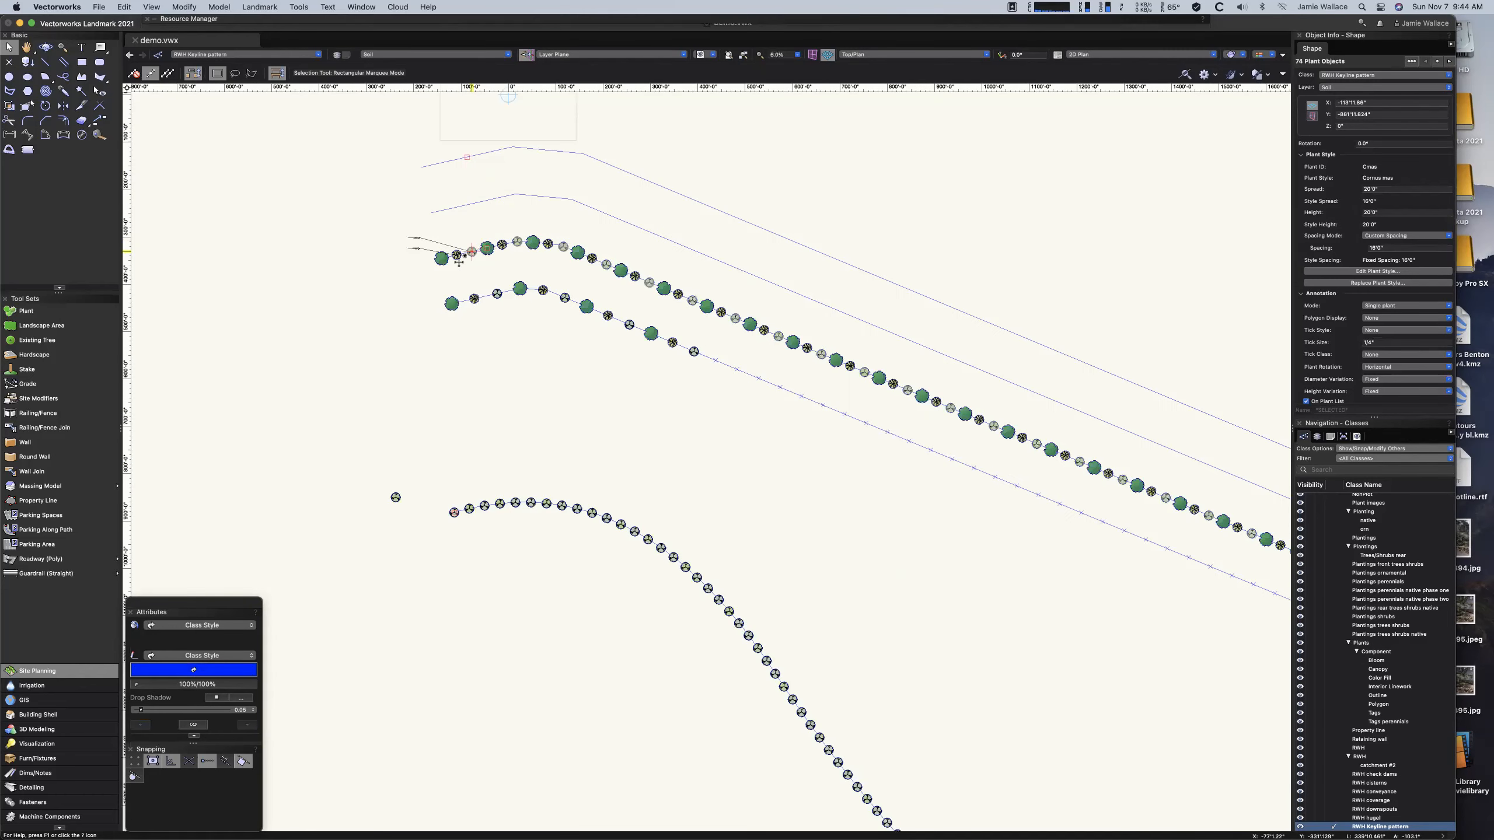
Place a single Fragaria x ananassa from the office-standards Permaculture plant styles in open space near the starts of the two planted rows.
{"action": "scroll", "coordinate": [471, 247], "scroll_direction": "up", "scroll_amount": 4}
{"action": "scroll", "coordinate": [457, 263], "scroll_direction": "up", "scroll_amount": 1}
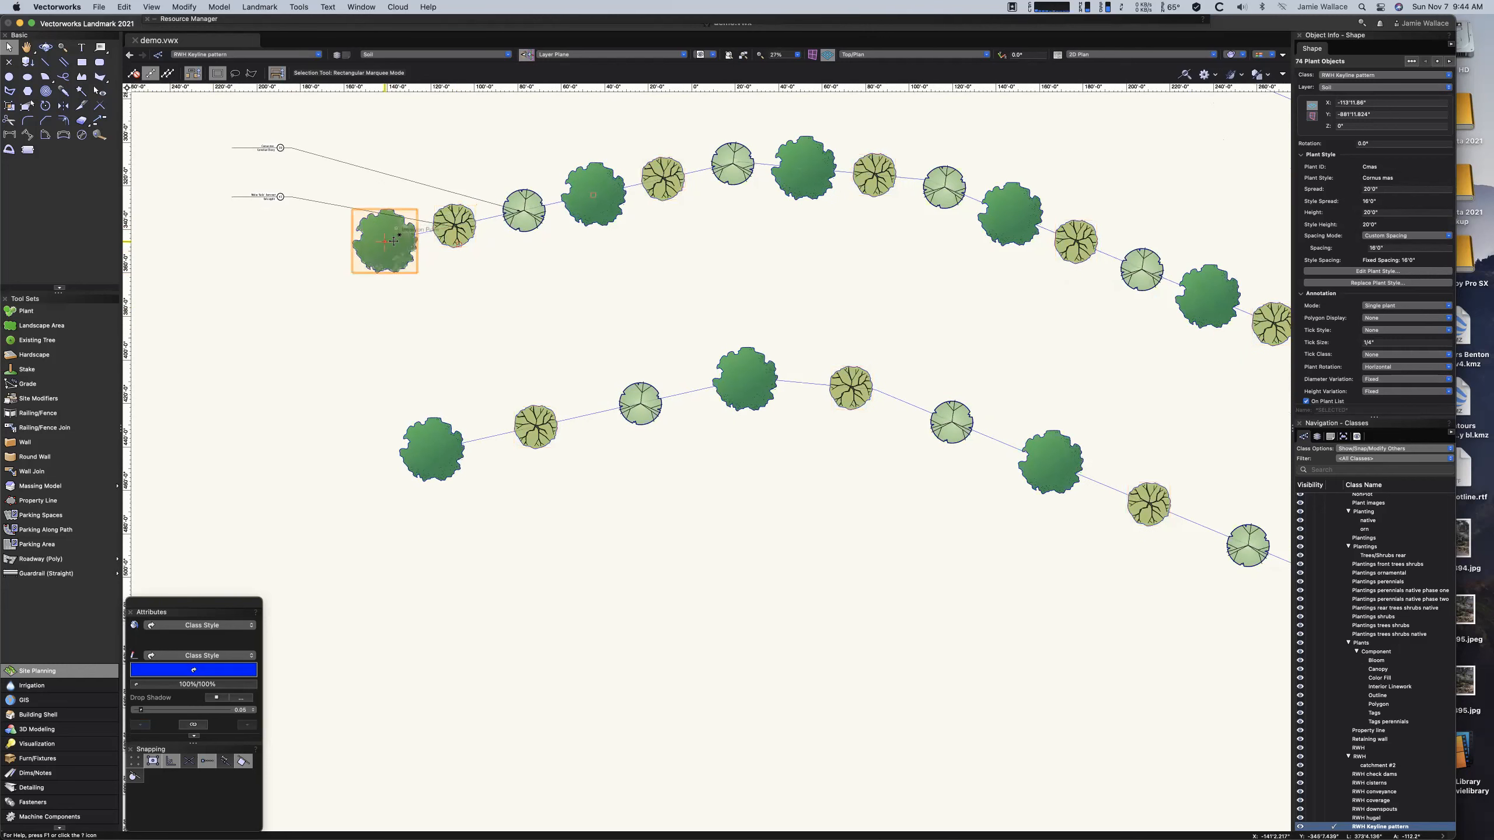
{"action": "left_click", "coordinate": [35, 311]}
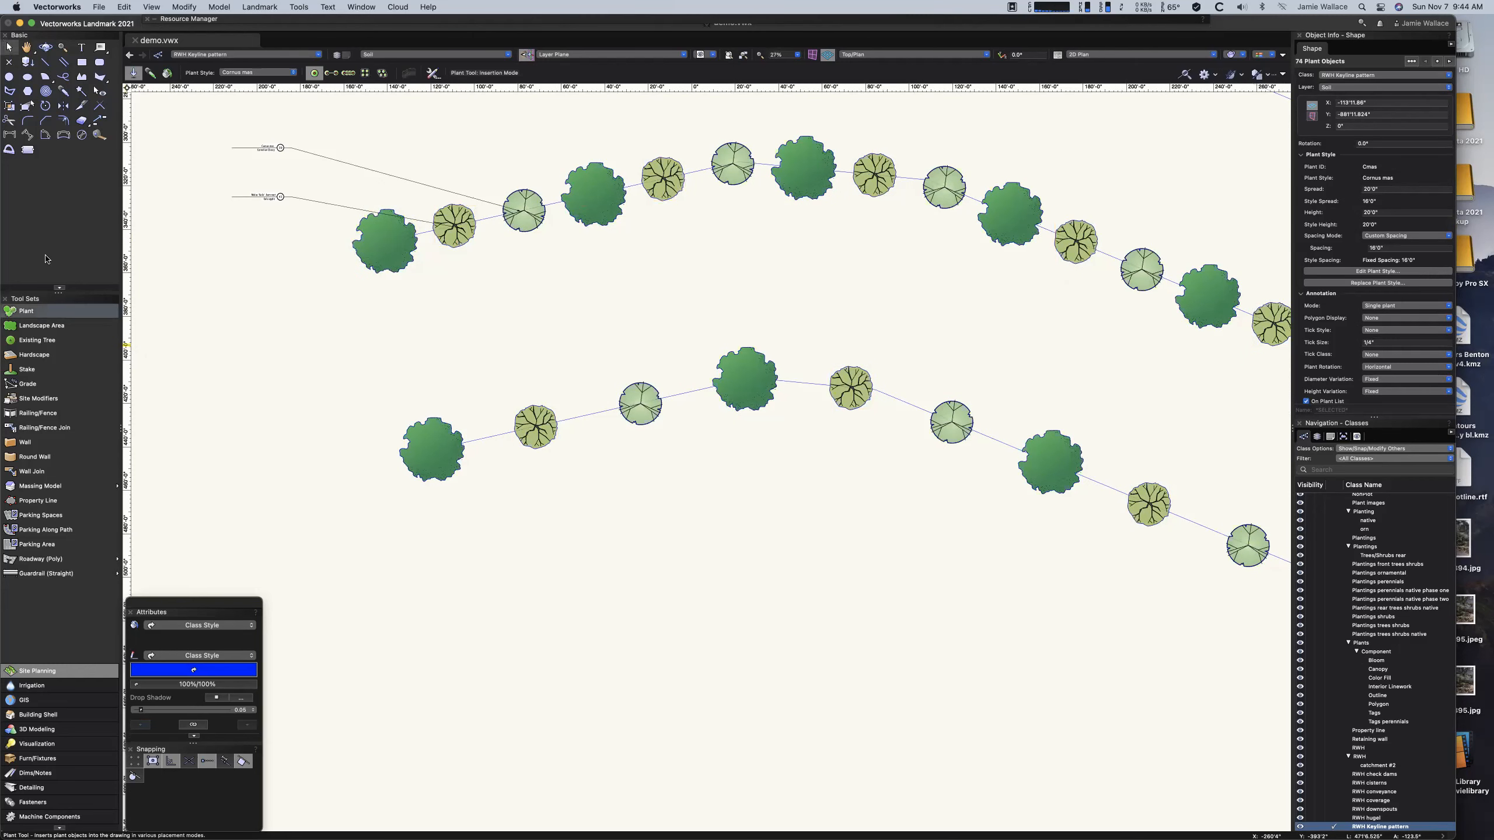
{"action": "left_click", "coordinate": [282, 73]}
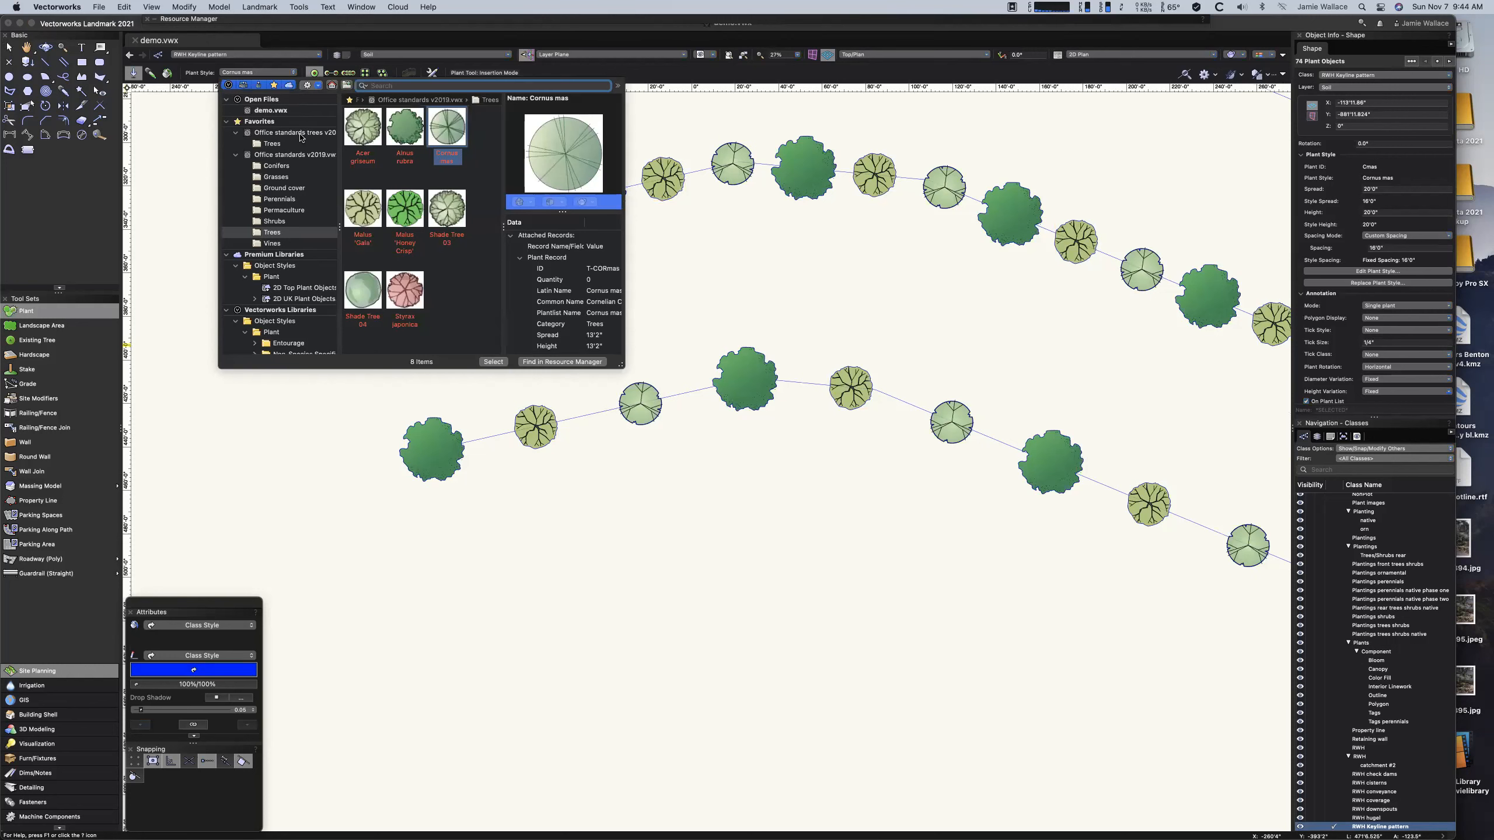
{"action": "left_click", "coordinate": [284, 199]}
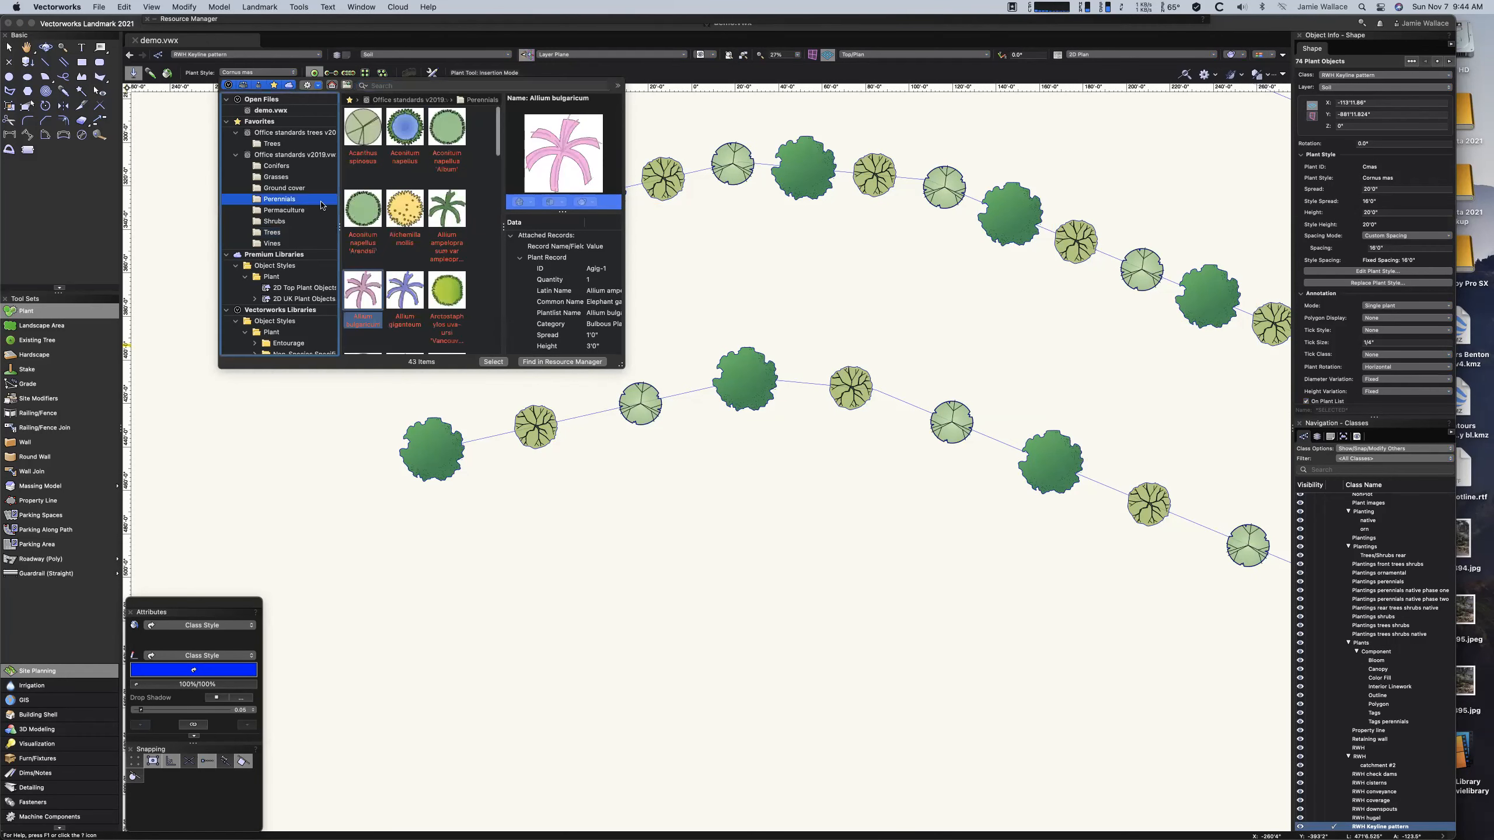
{"action": "left_click", "coordinate": [285, 211]}
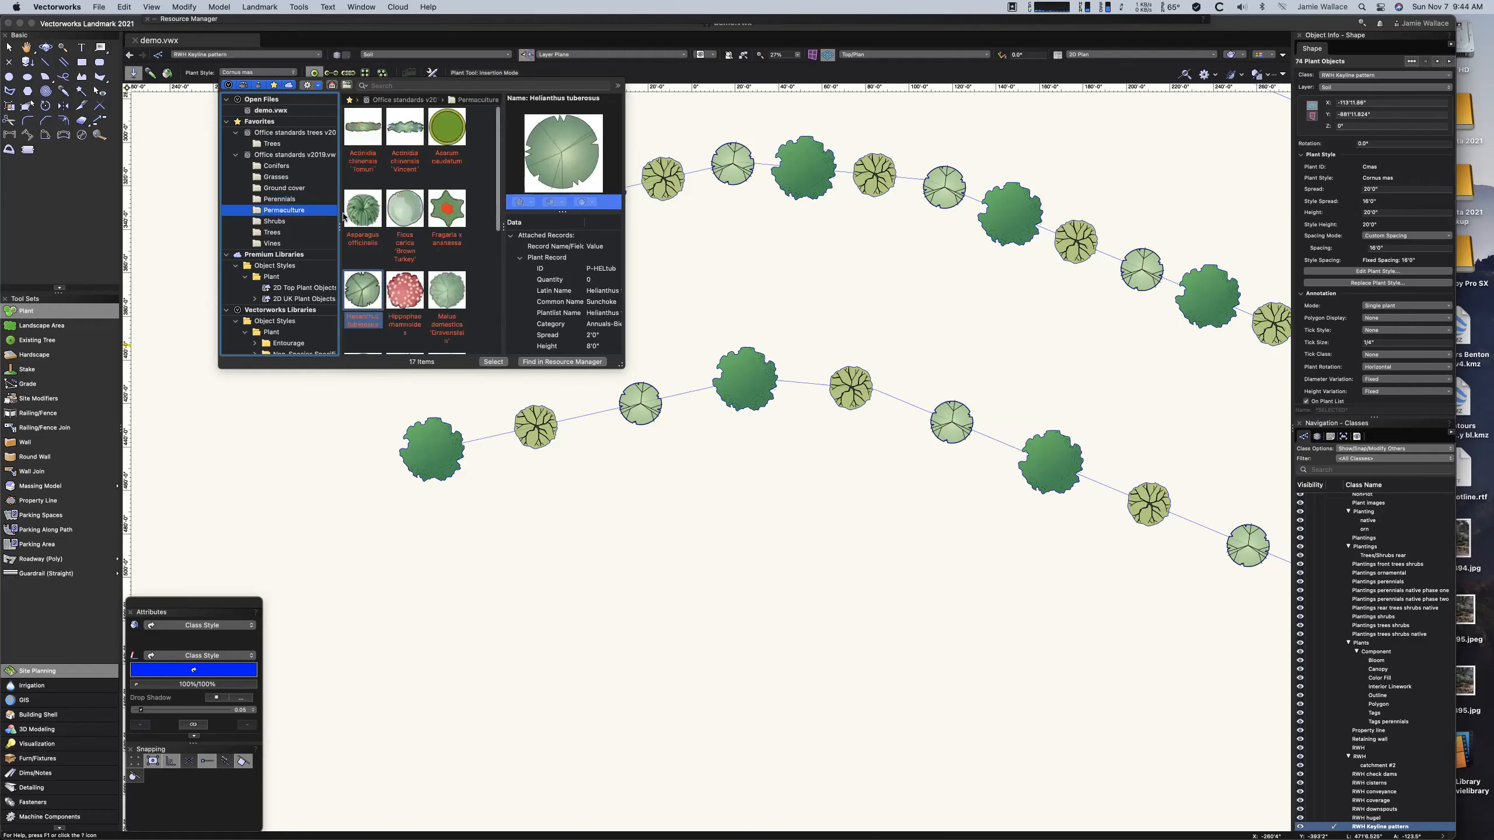
{"action": "left_click", "coordinate": [439, 216]}
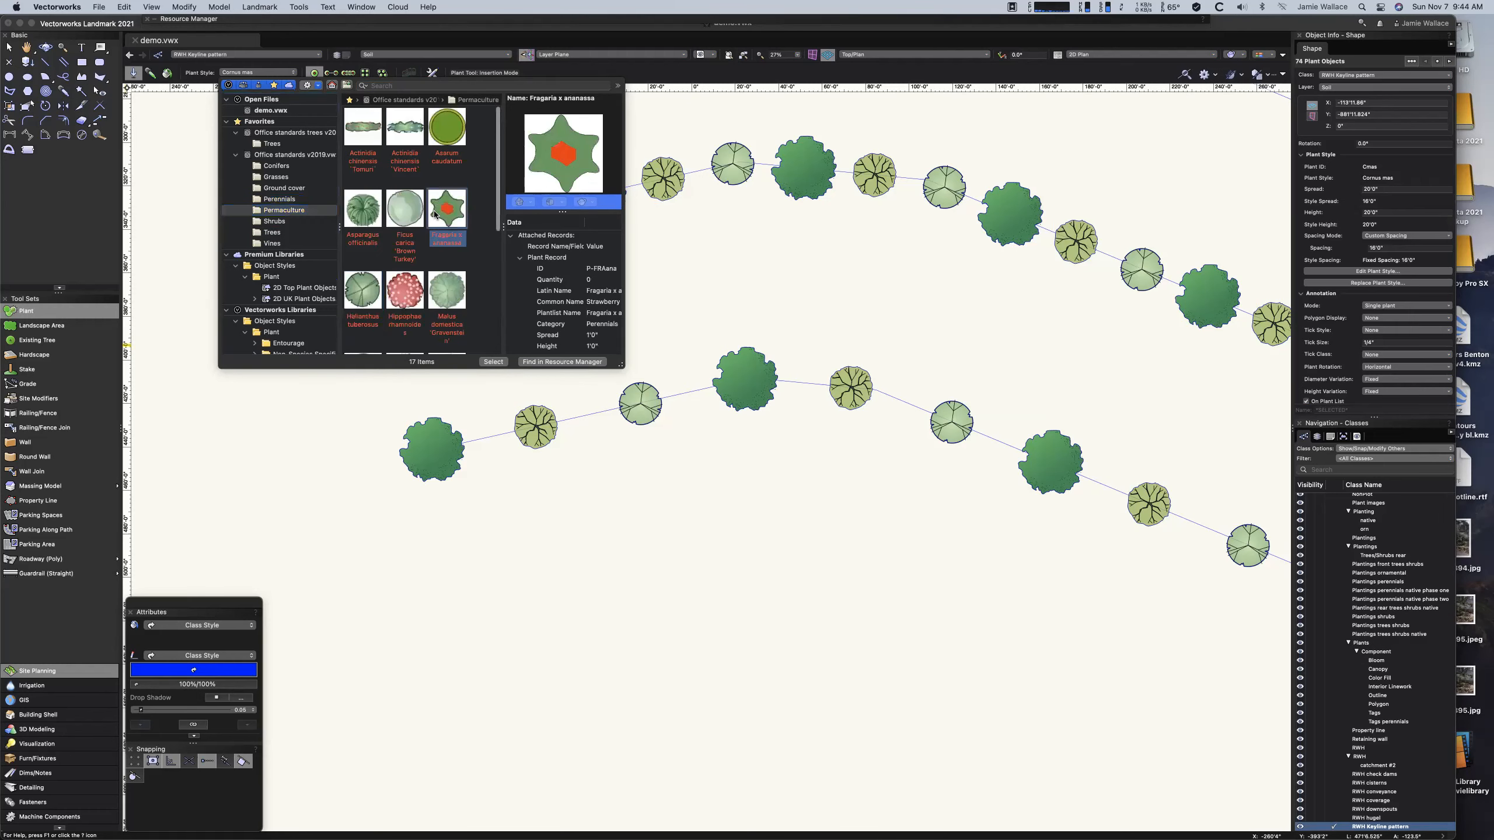
{"action": "left_click", "coordinate": [493, 362]}
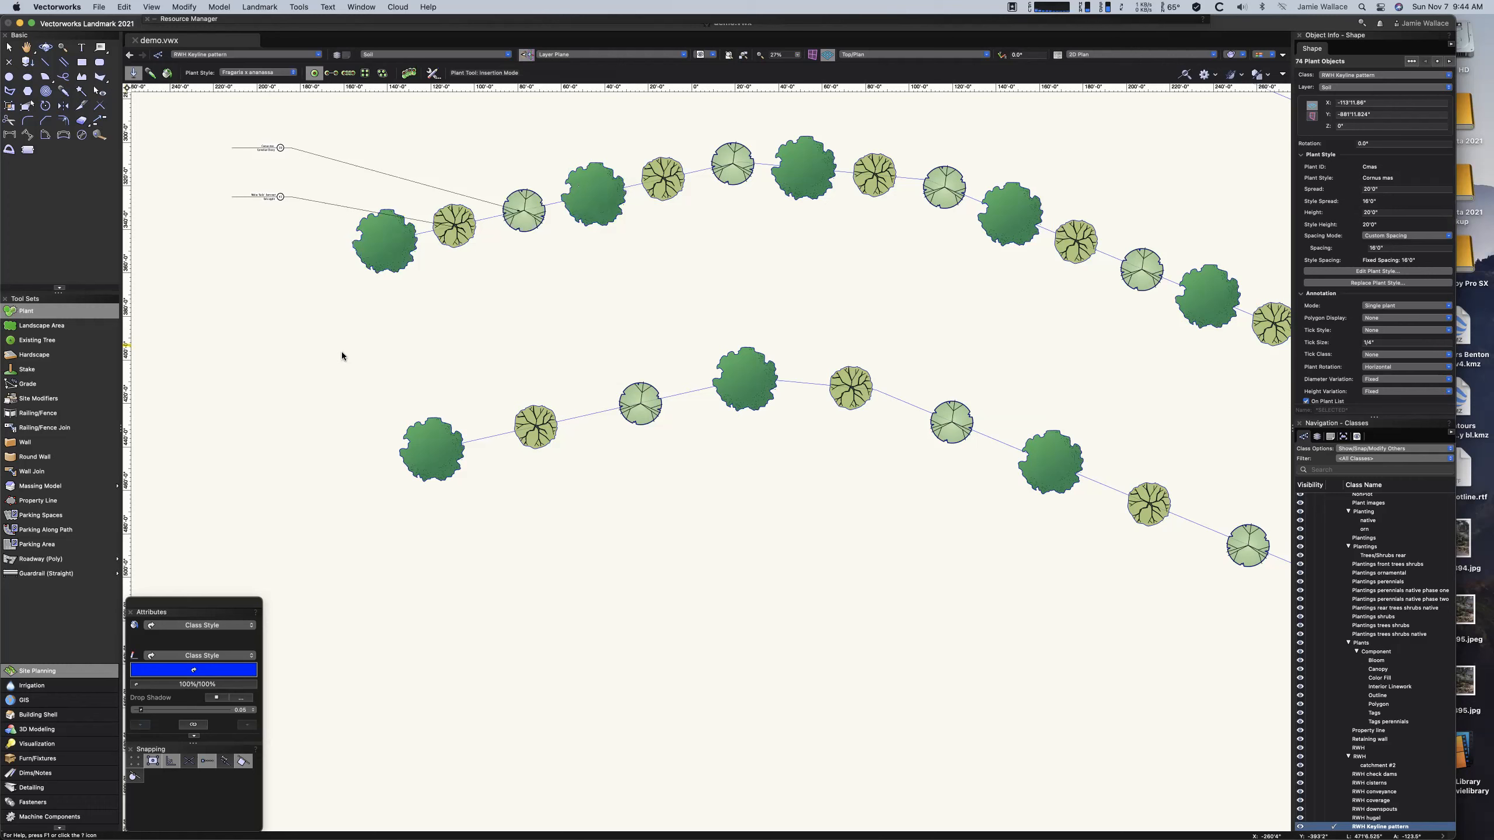
{"action": "left_click", "coordinate": [345, 359]}
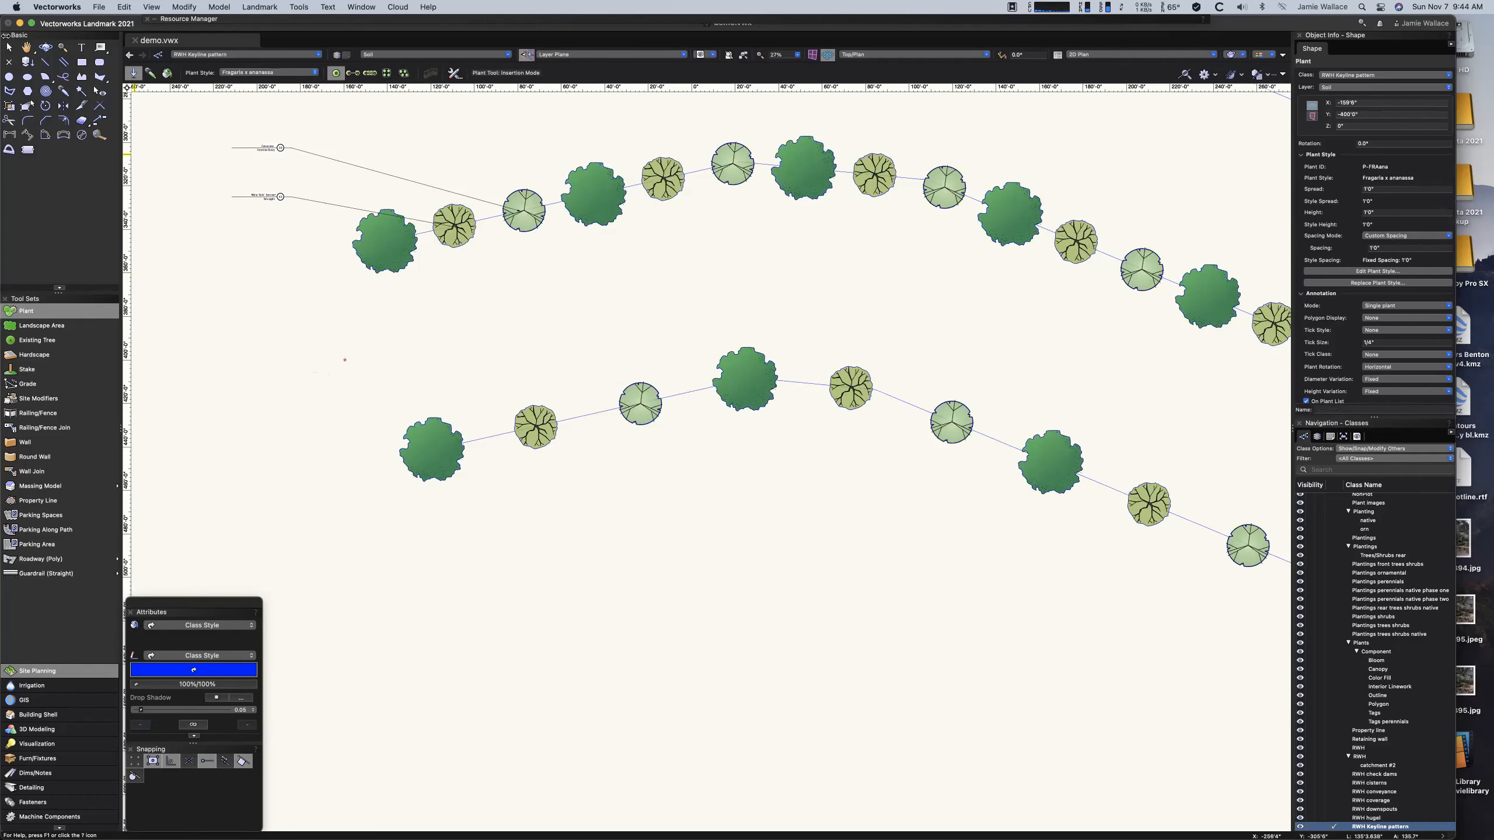
Duplicate the single Fragaria x ananassa along the upper planted keyline at a fixed 1.5' distance with a 3' start offset, previewing it first.
{"action": "left_click", "coordinate": [9, 47]}
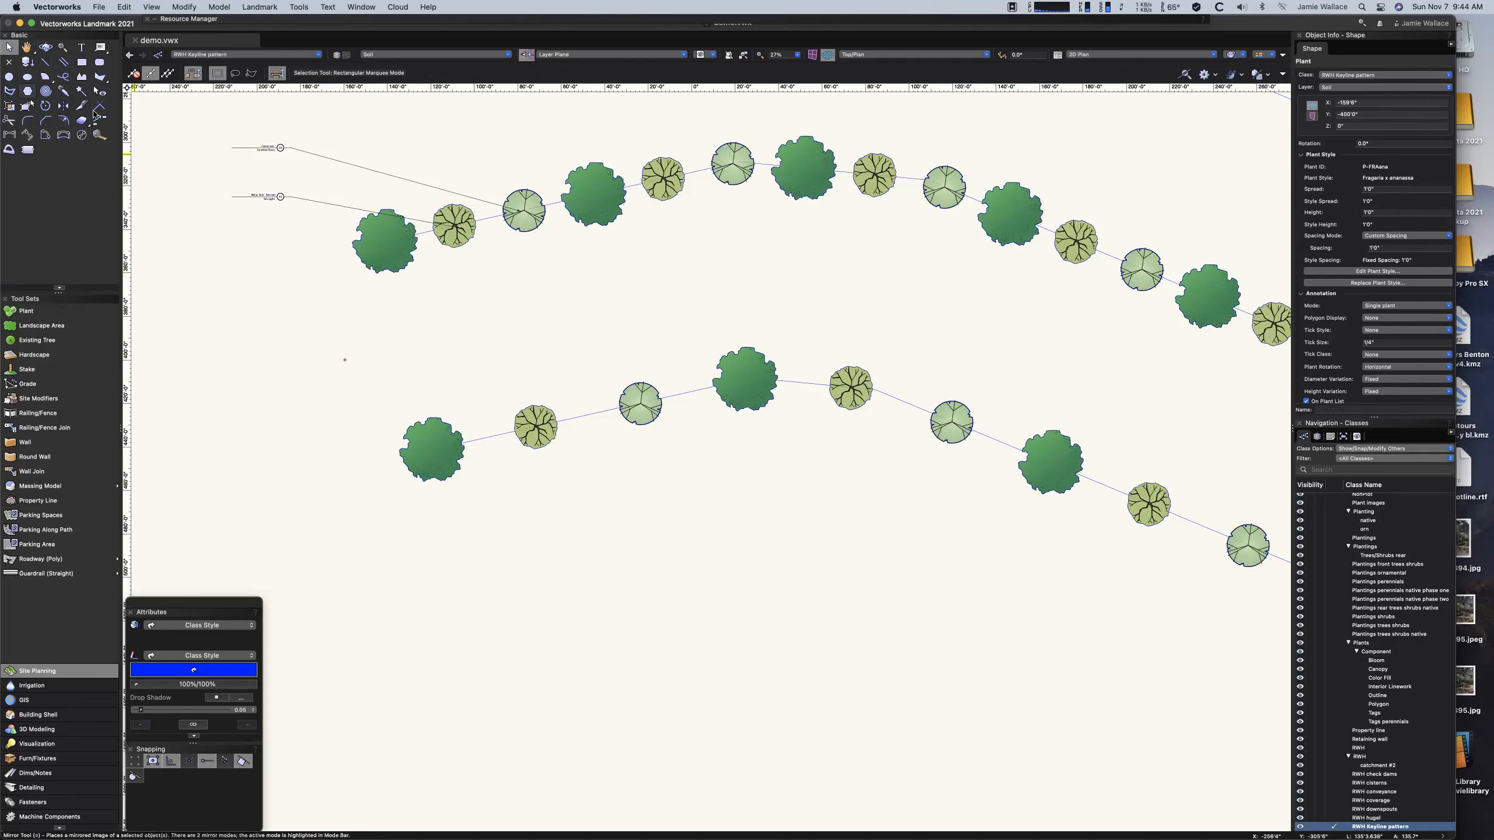
{"action": "left_click", "coordinate": [422, 237], "text": "shift"}
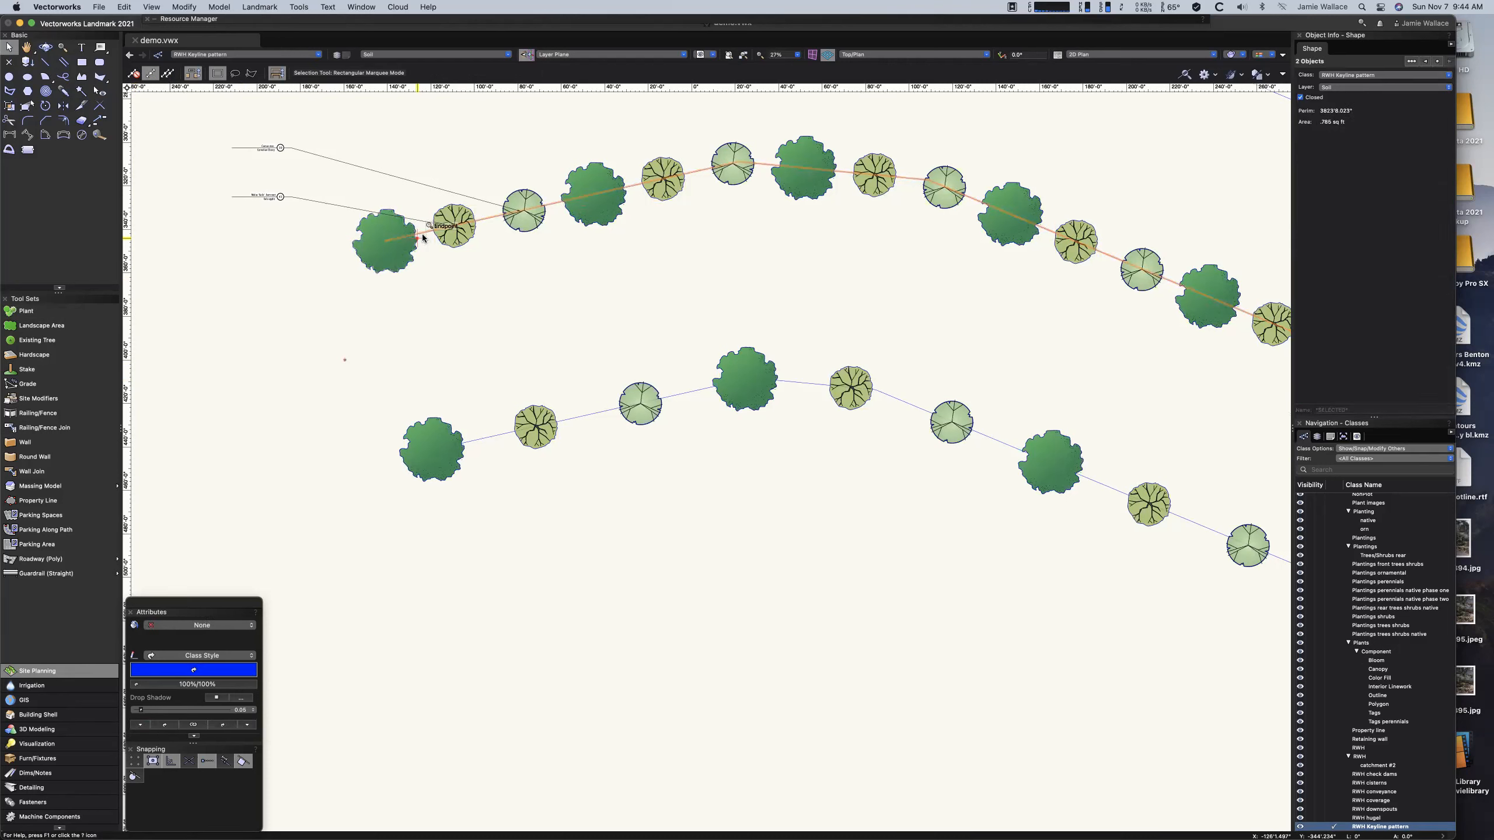
{"action": "left_click", "coordinate": [124, 7]}
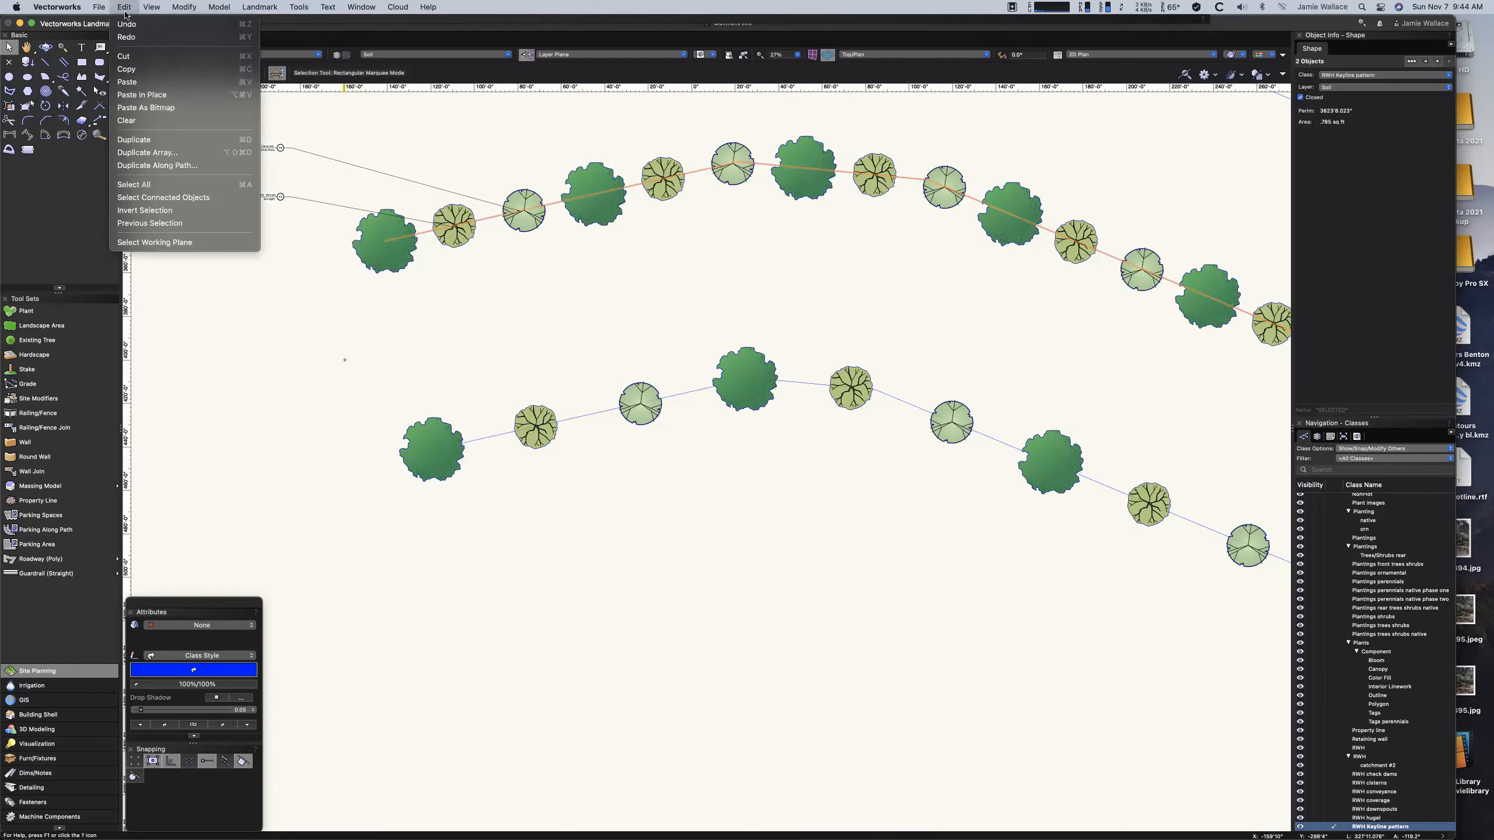
{"action": "left_click", "coordinate": [169, 167]}
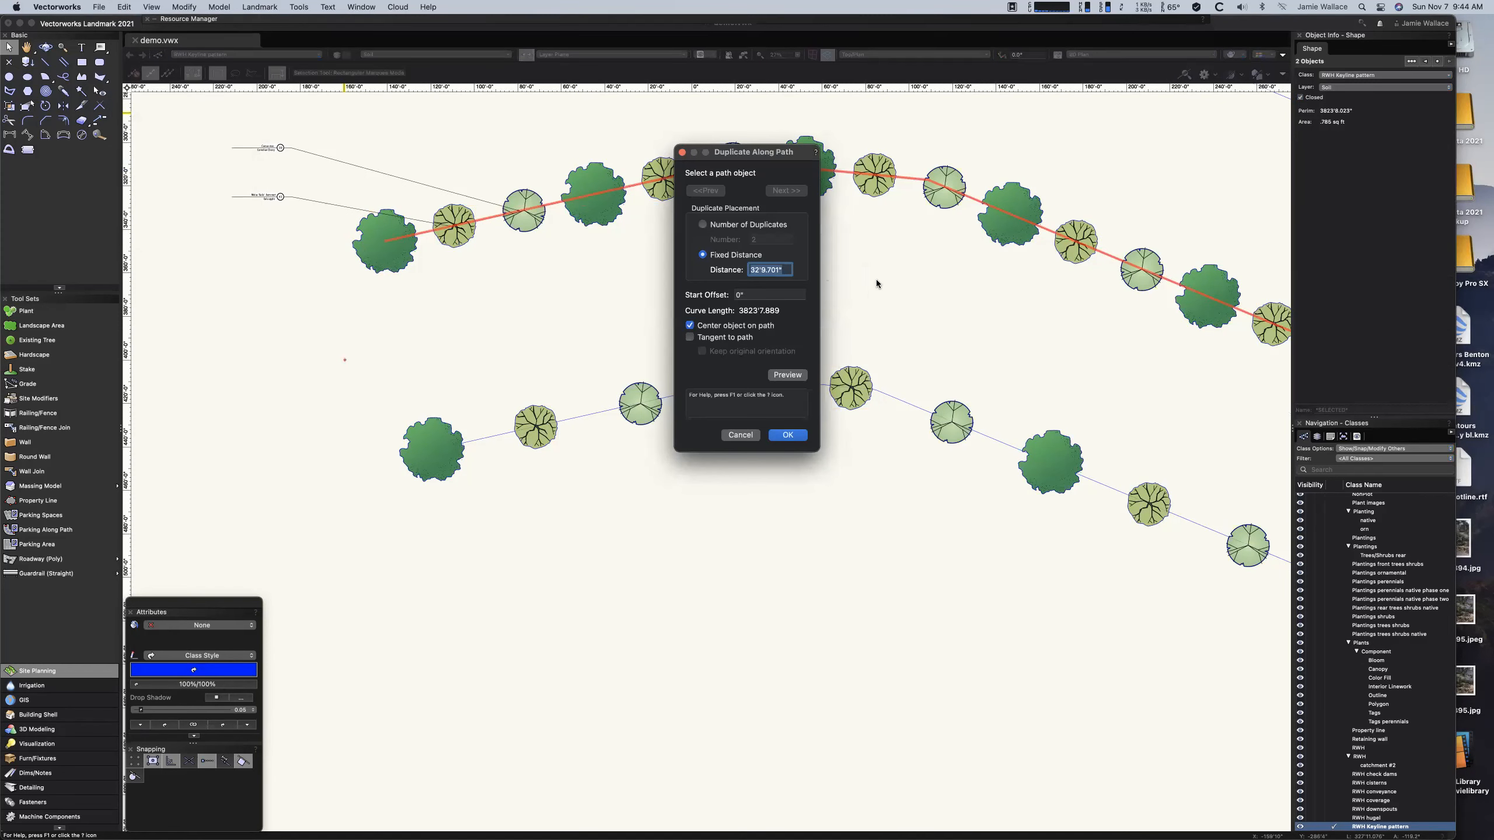
{"action": "type", "text": "1.5"}
{"action": "key", "text": "Tab"}
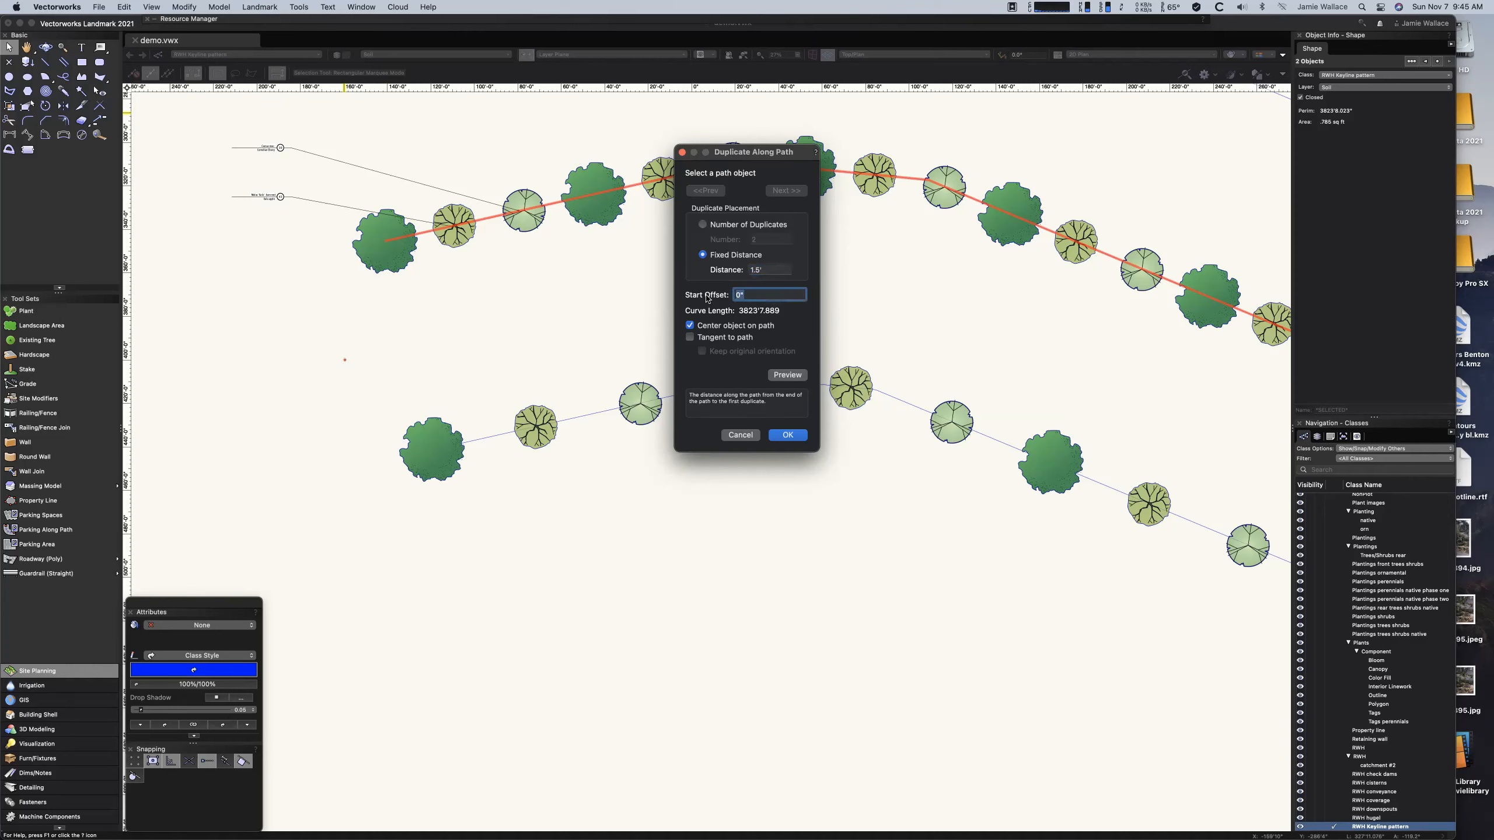
{"action": "type", "text": "3"}
{"action": "left_click", "coordinate": [775, 375]}
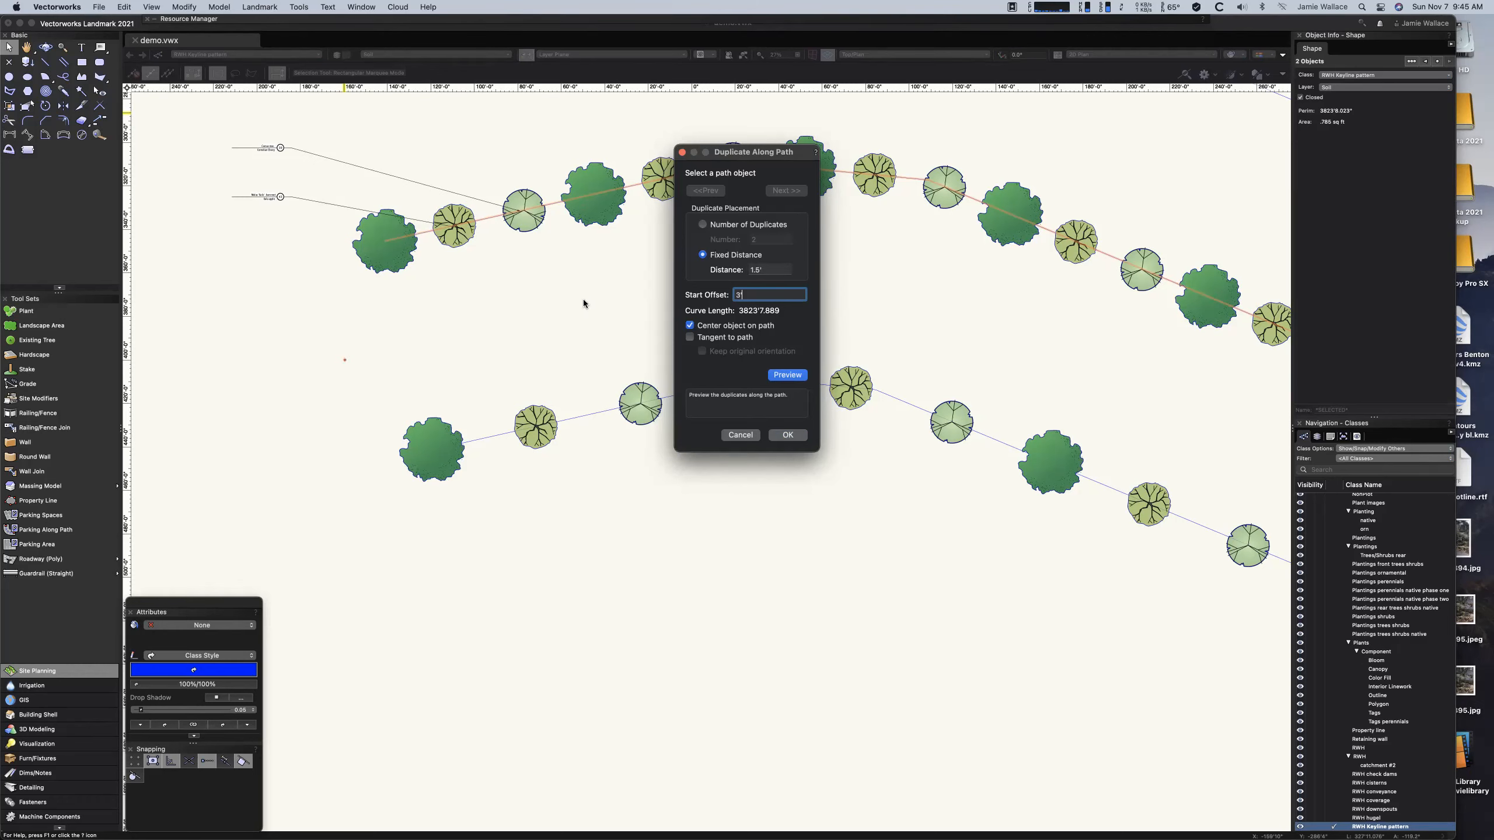
{"action": "key", "text": "Return"}
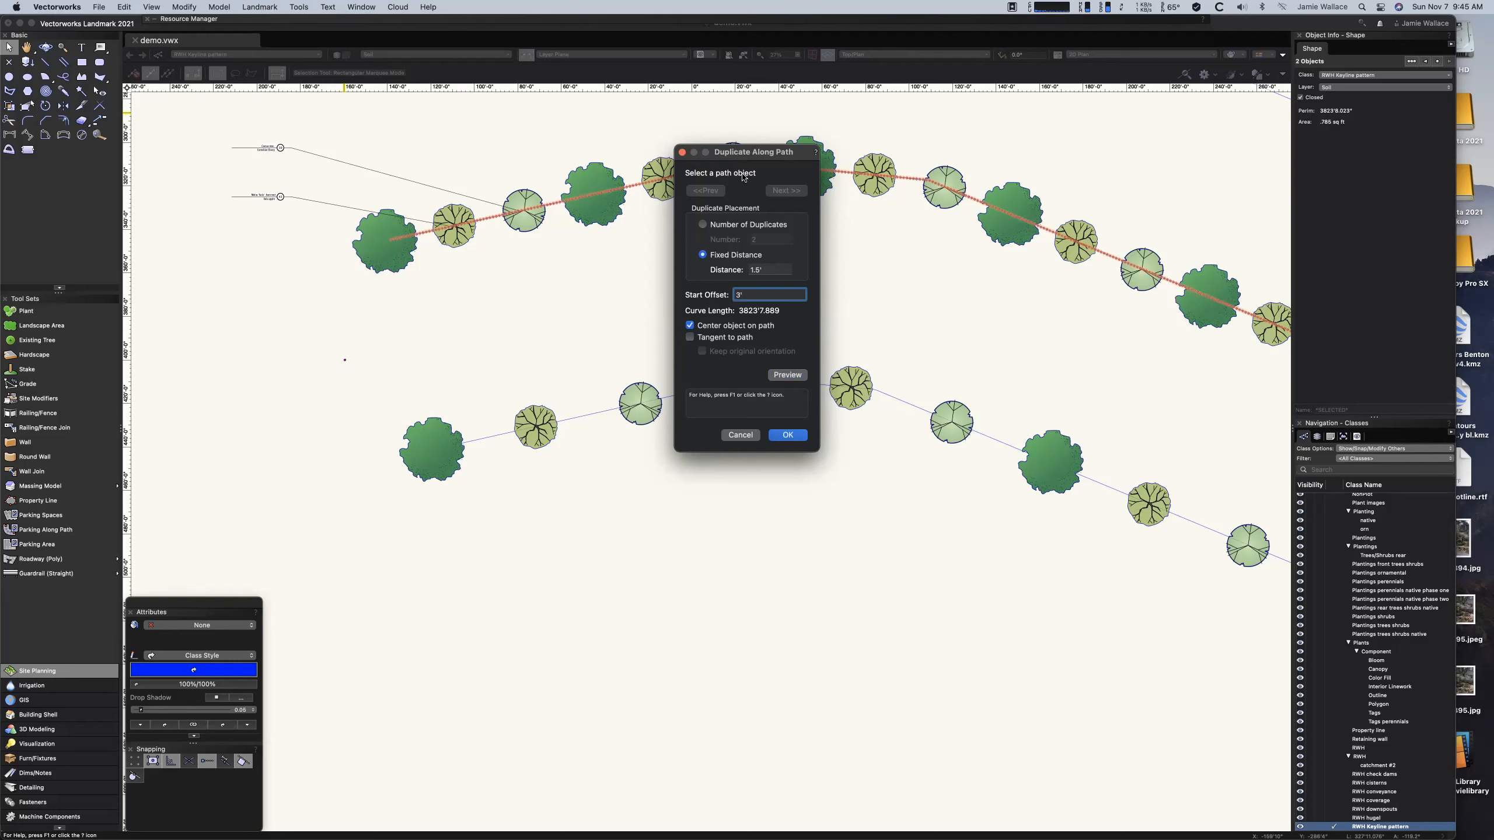
{"action": "left_click", "coordinate": [786, 435]}
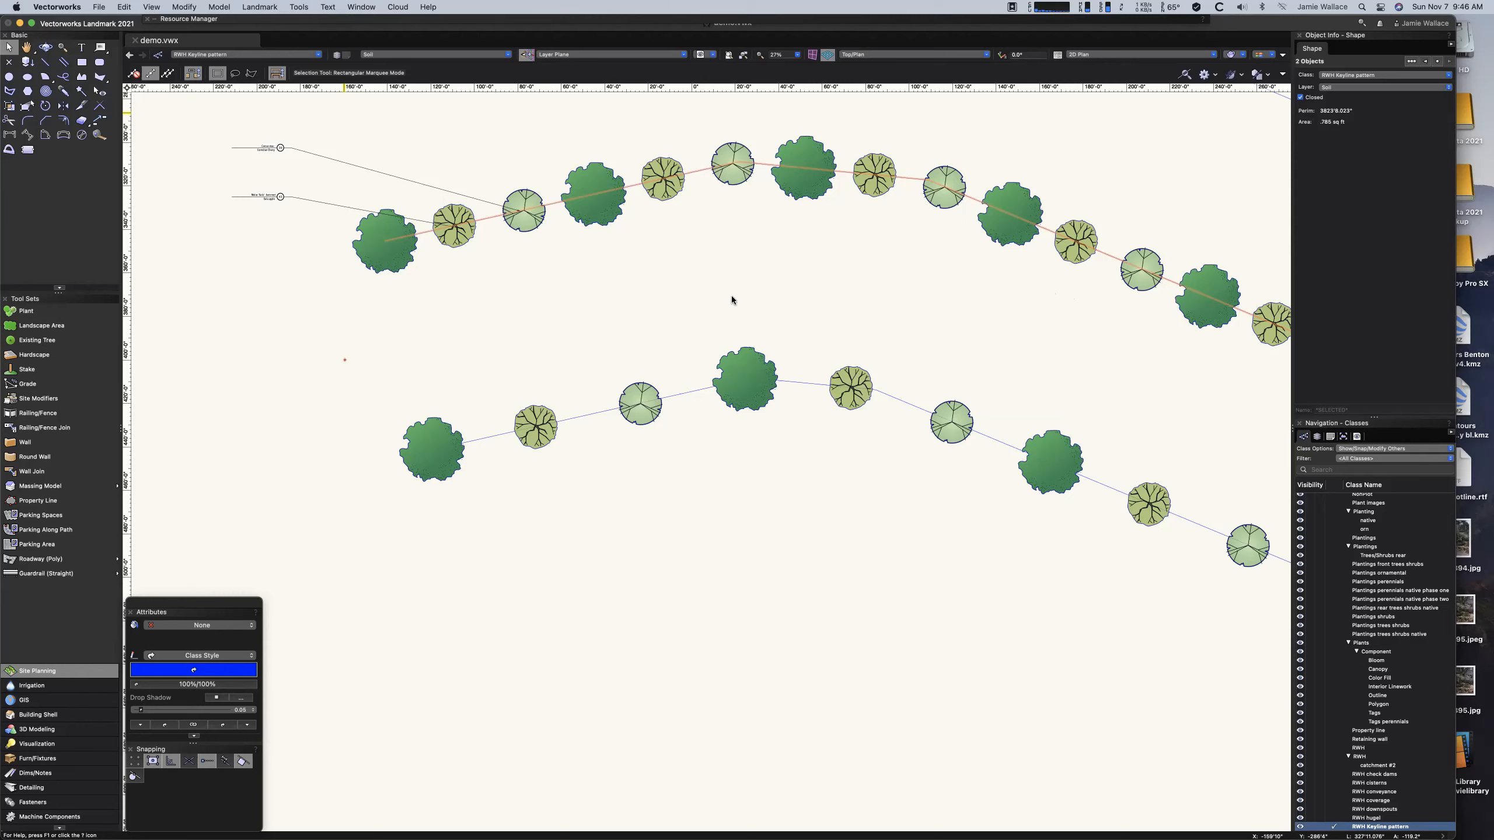
Change the plant grouping of the Fragaria x ananassa duplicates along the upper planted keyline.
{"action": "left_click", "coordinate": [368, 257]}
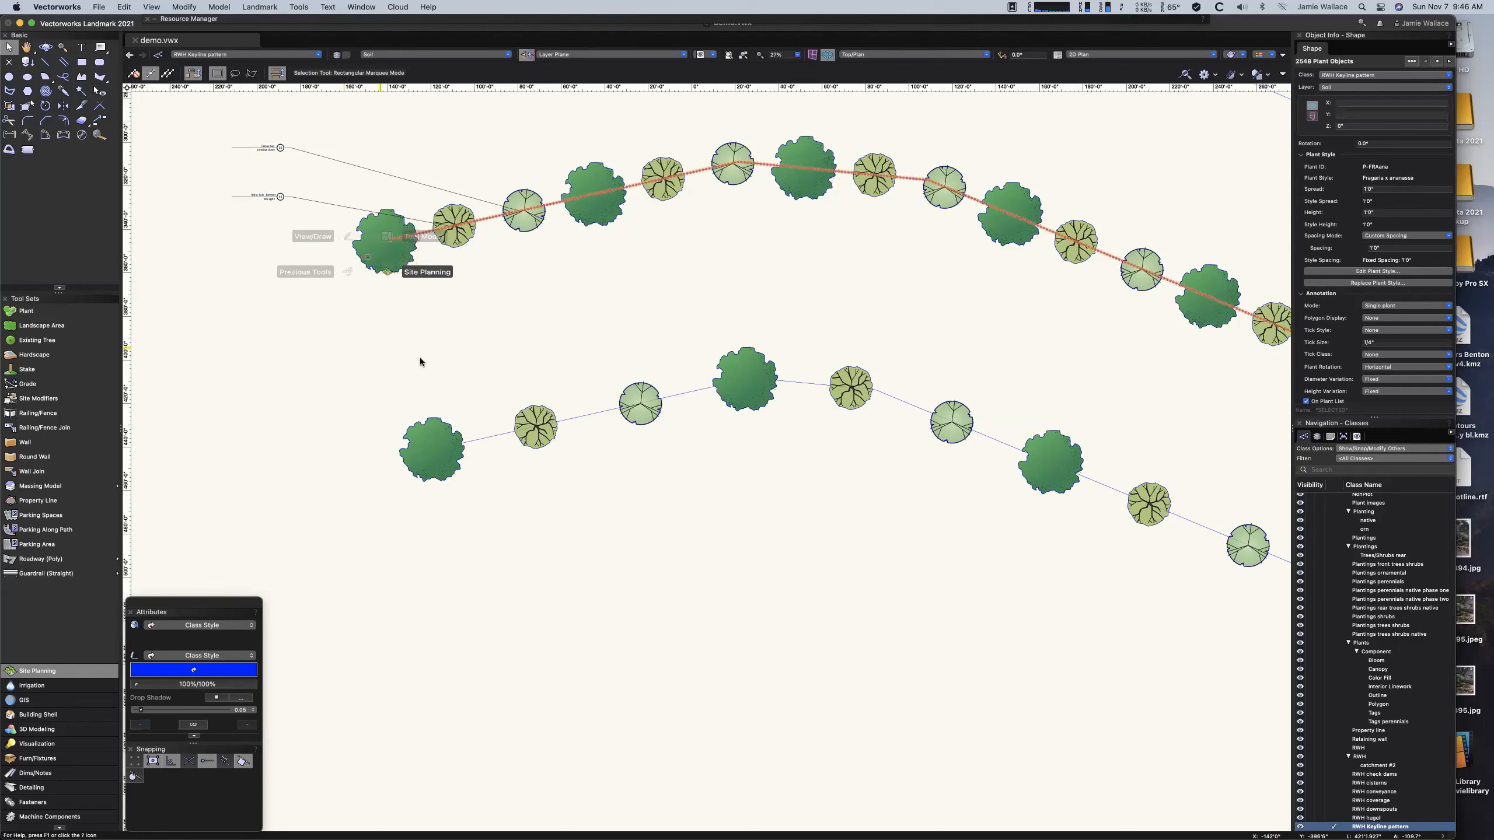
{"action": "left_click", "coordinate": [271, 8]}
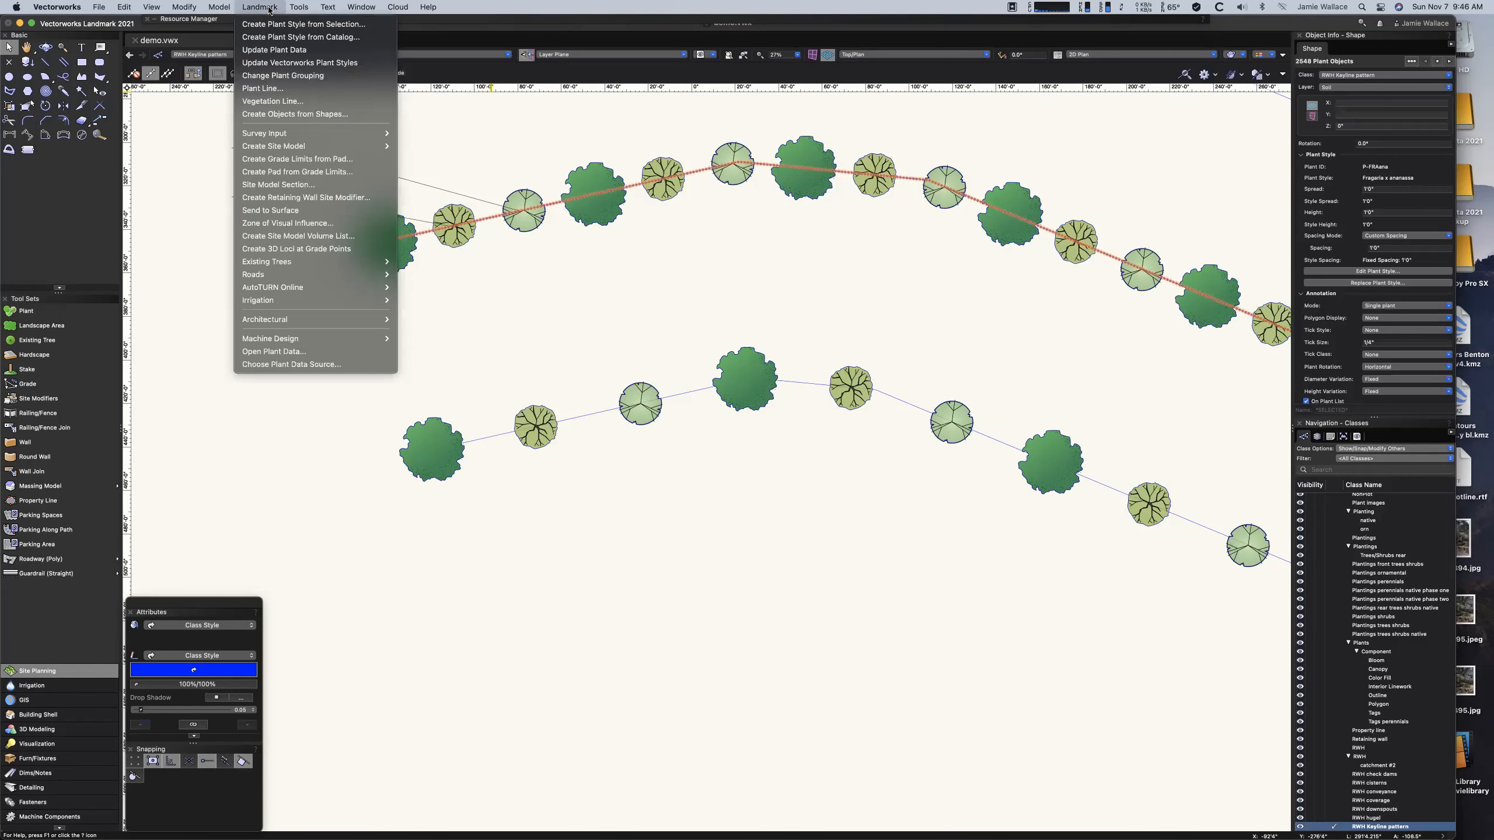
{"action": "left_click", "coordinate": [284, 76]}
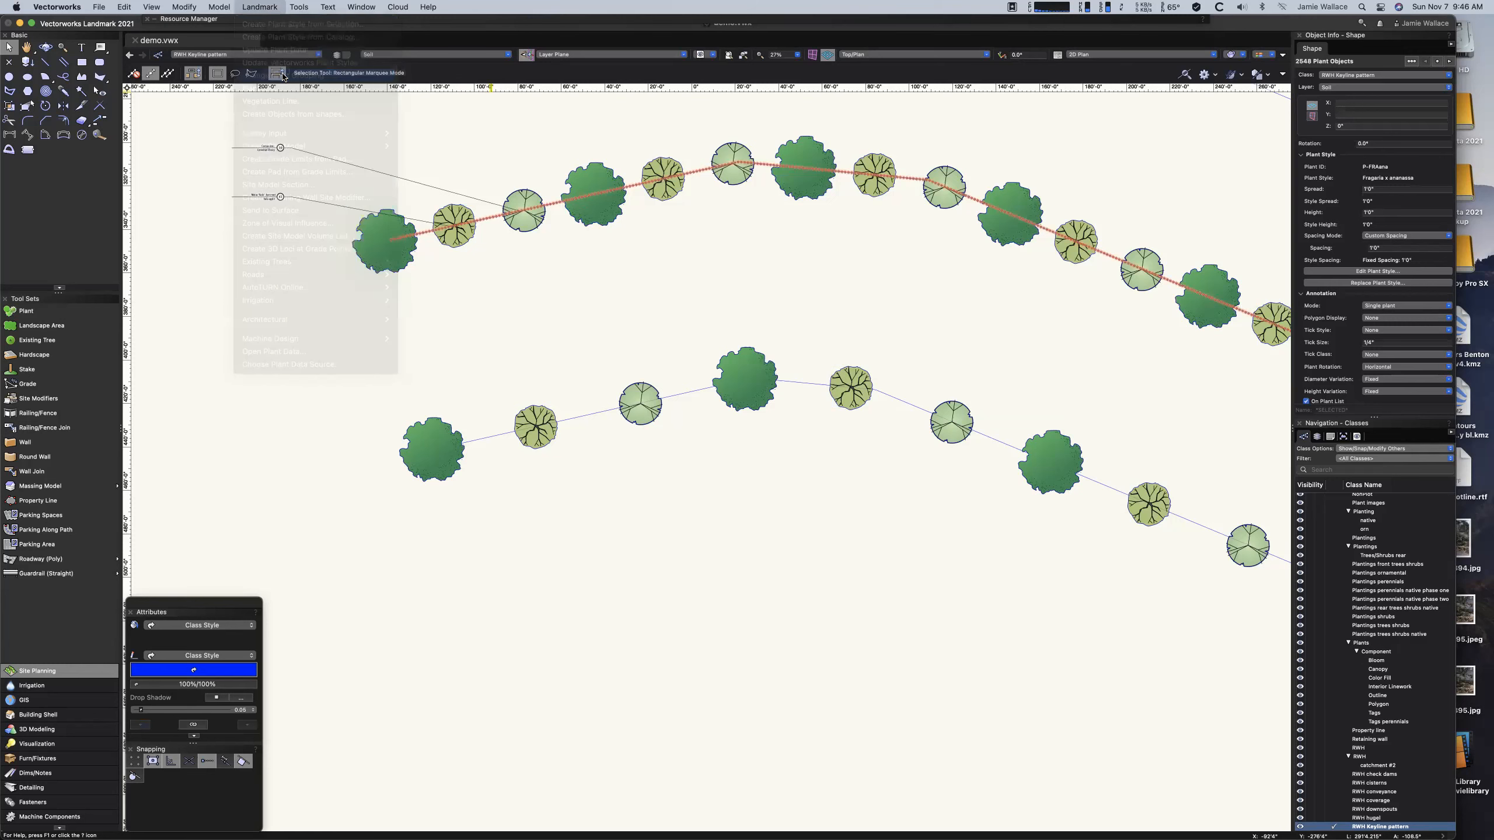